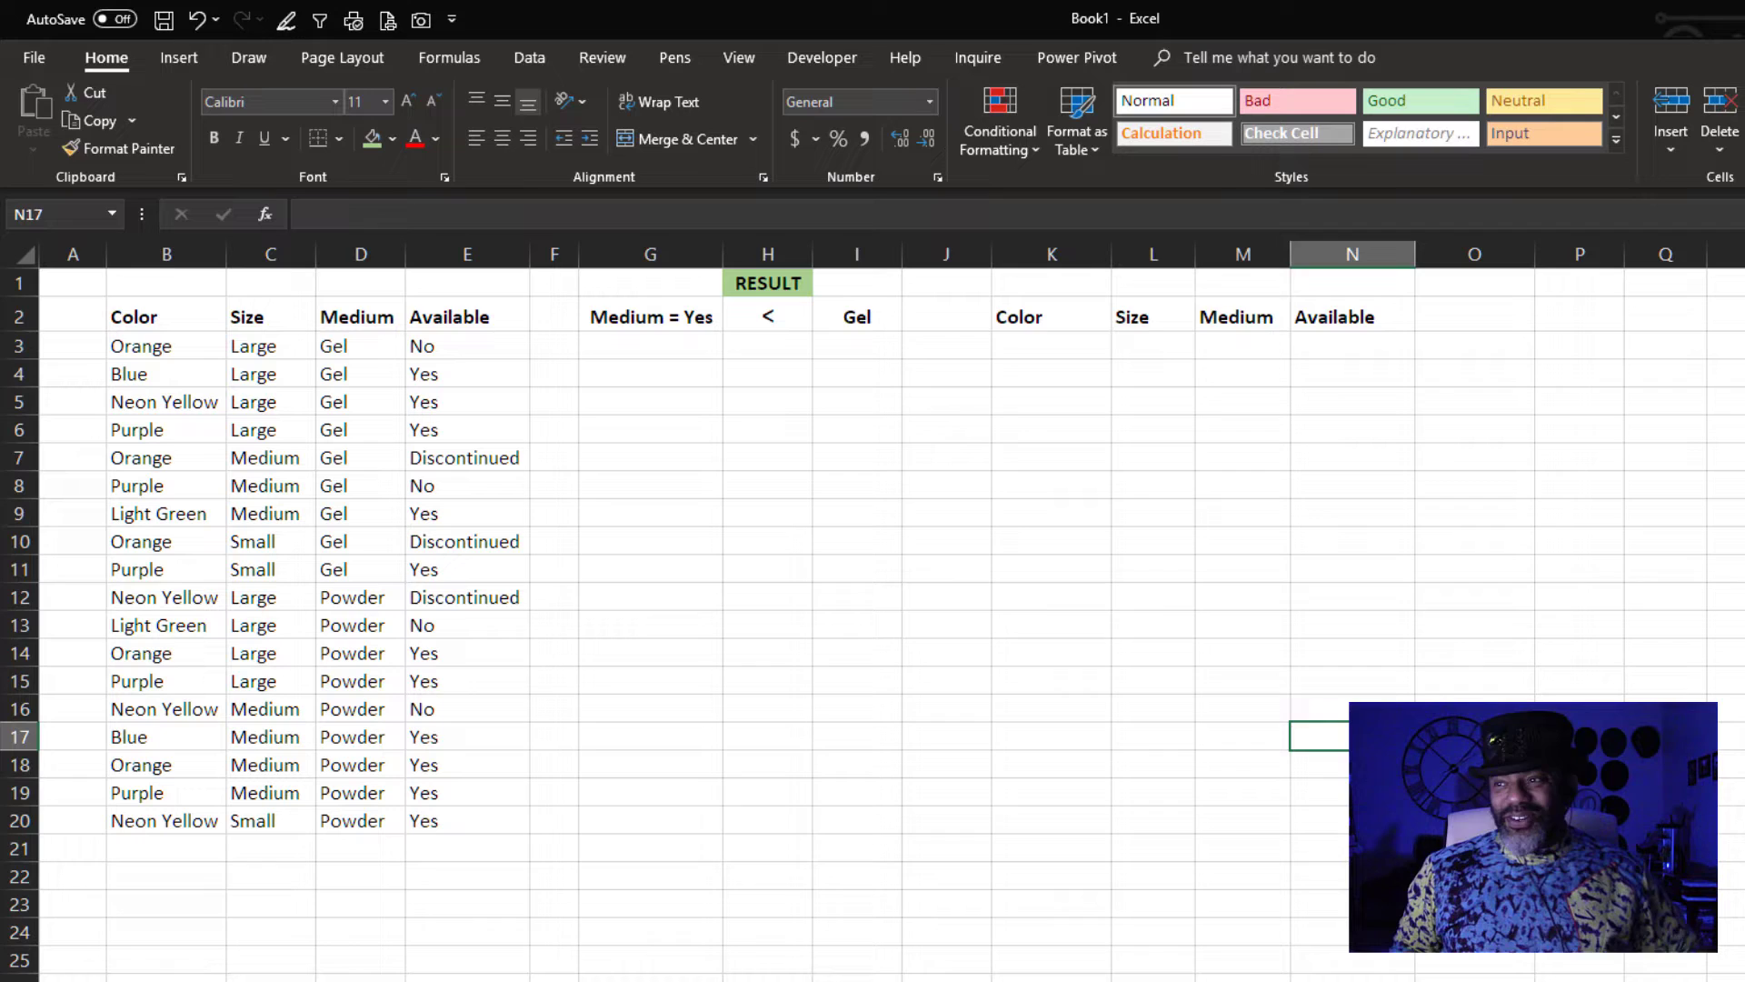
- Start K3's formula as =filter(B3:E20,(C3:C20="medium") using the data table and Size column
{"action": "left_click", "coordinate": [1062, 354]}
{"action": "type", "text": "="}
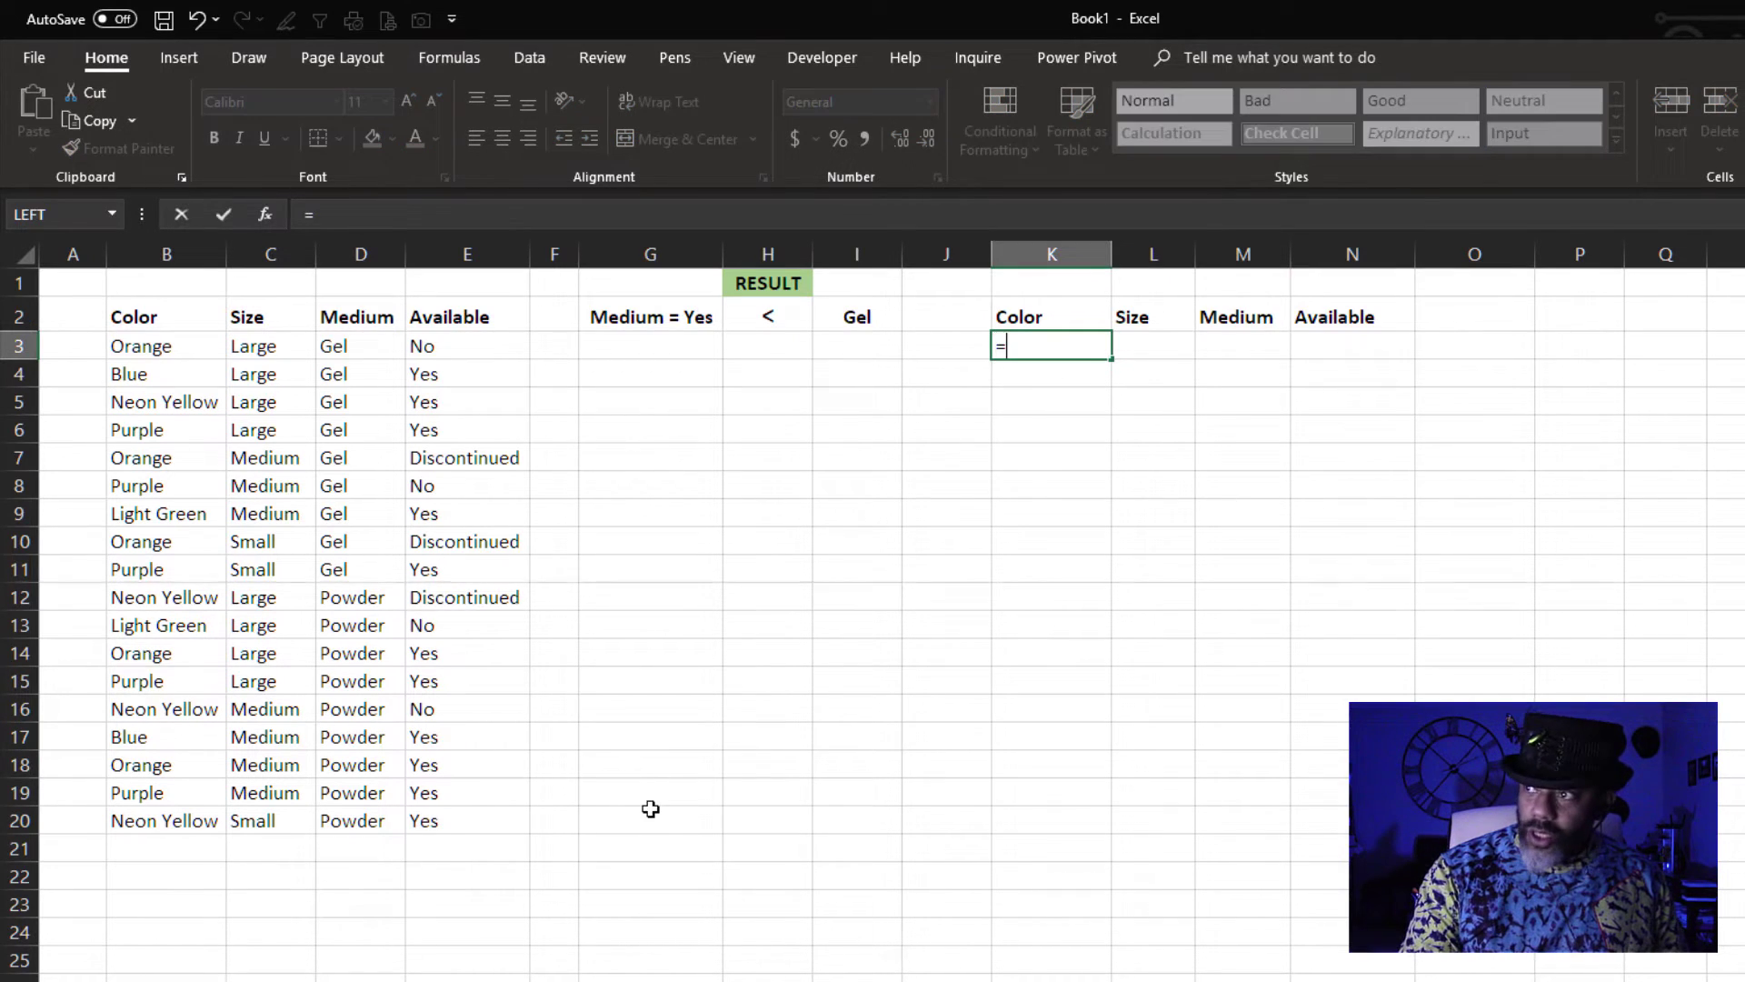
{"action": "type", "text": "filt"}
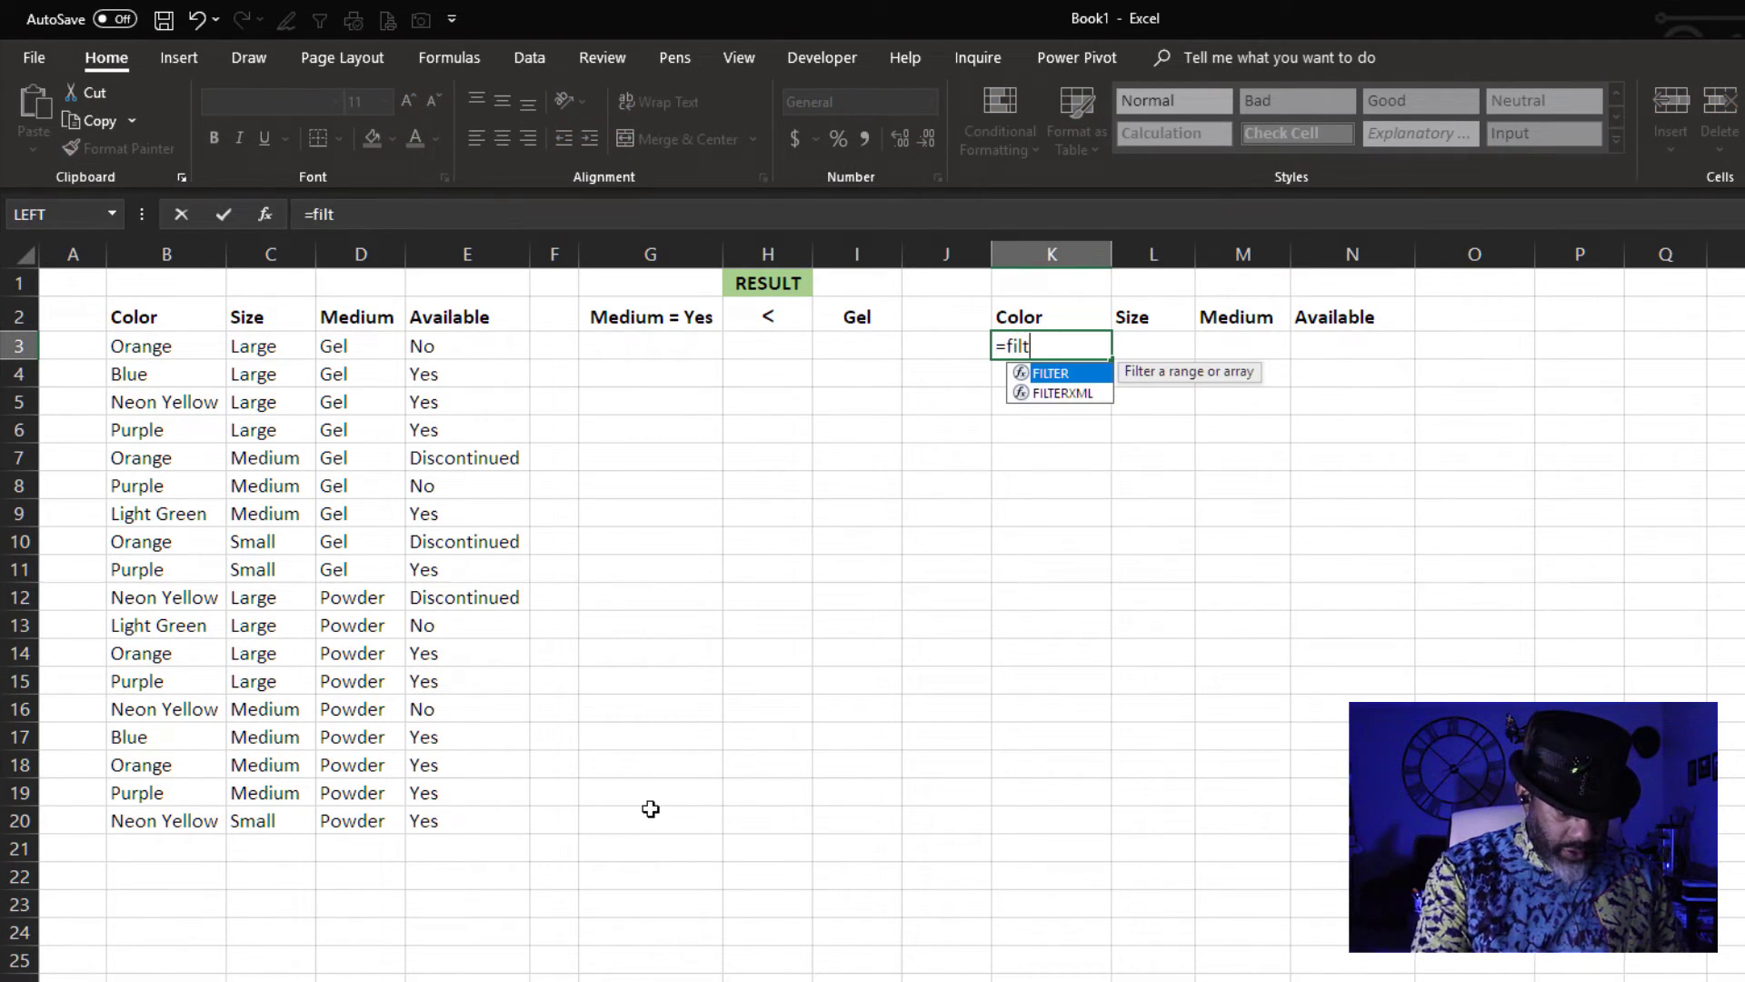
{"action": "type", "text": "er("}
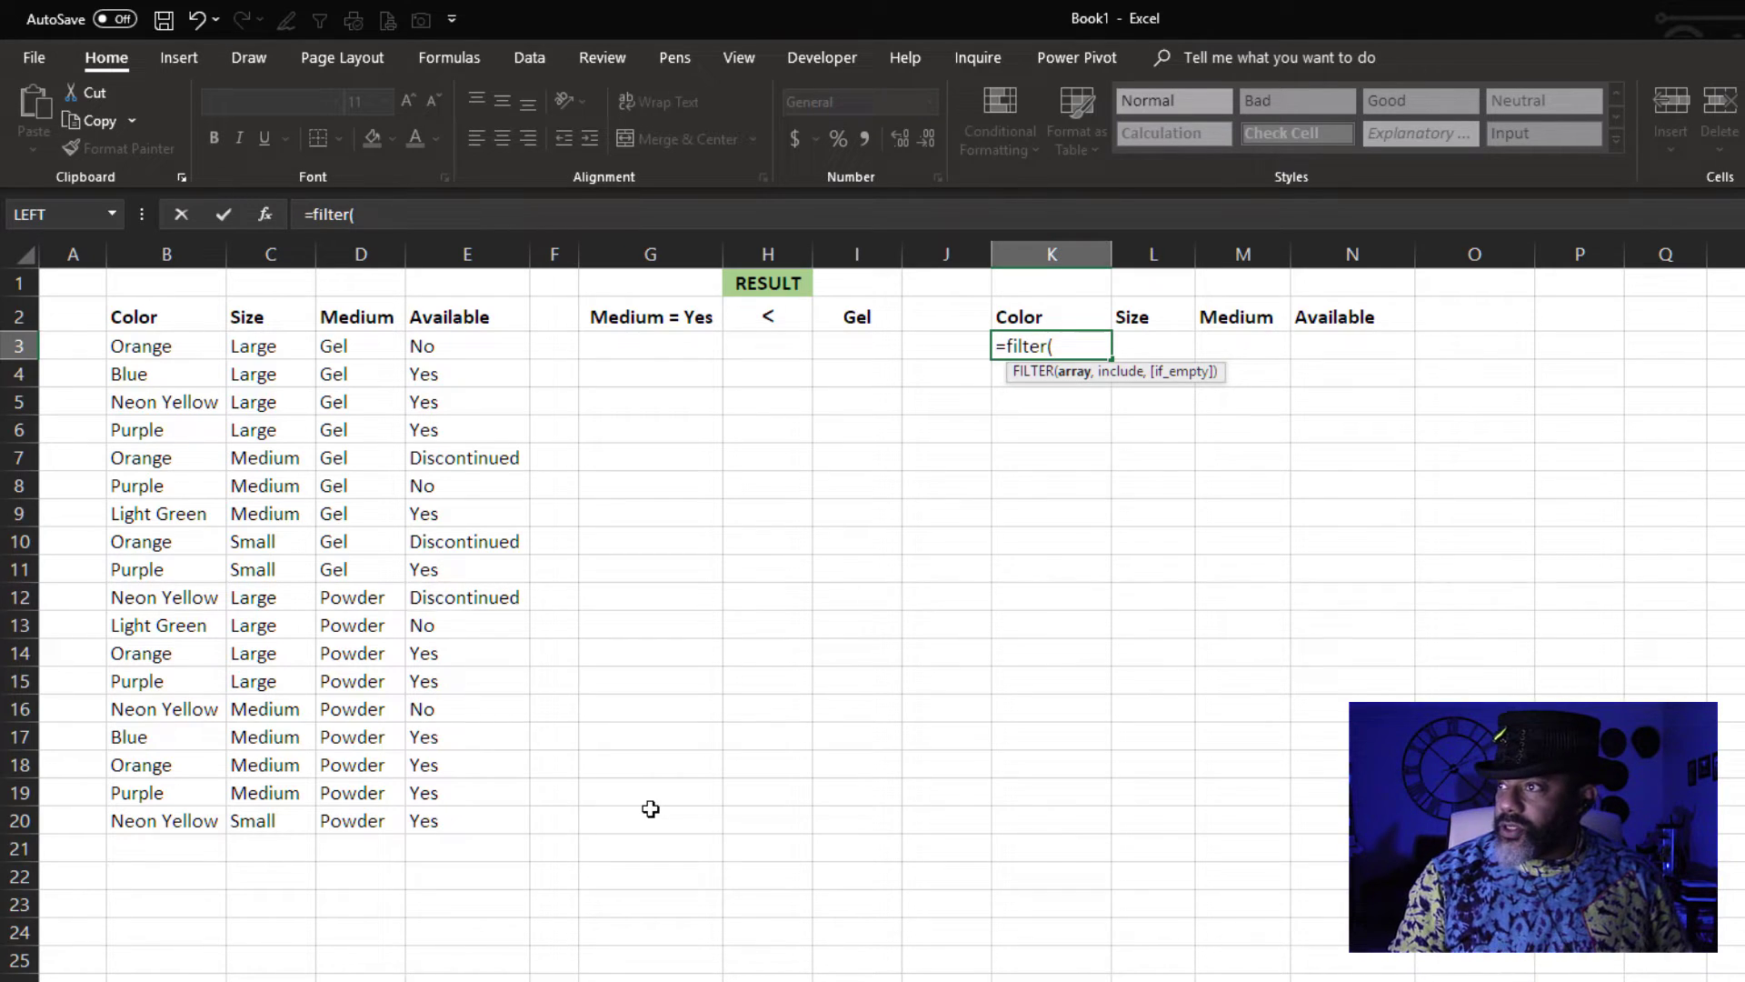
{"action": "left_click_drag", "start_coordinate": [164, 351], "coordinate": [455, 806]}
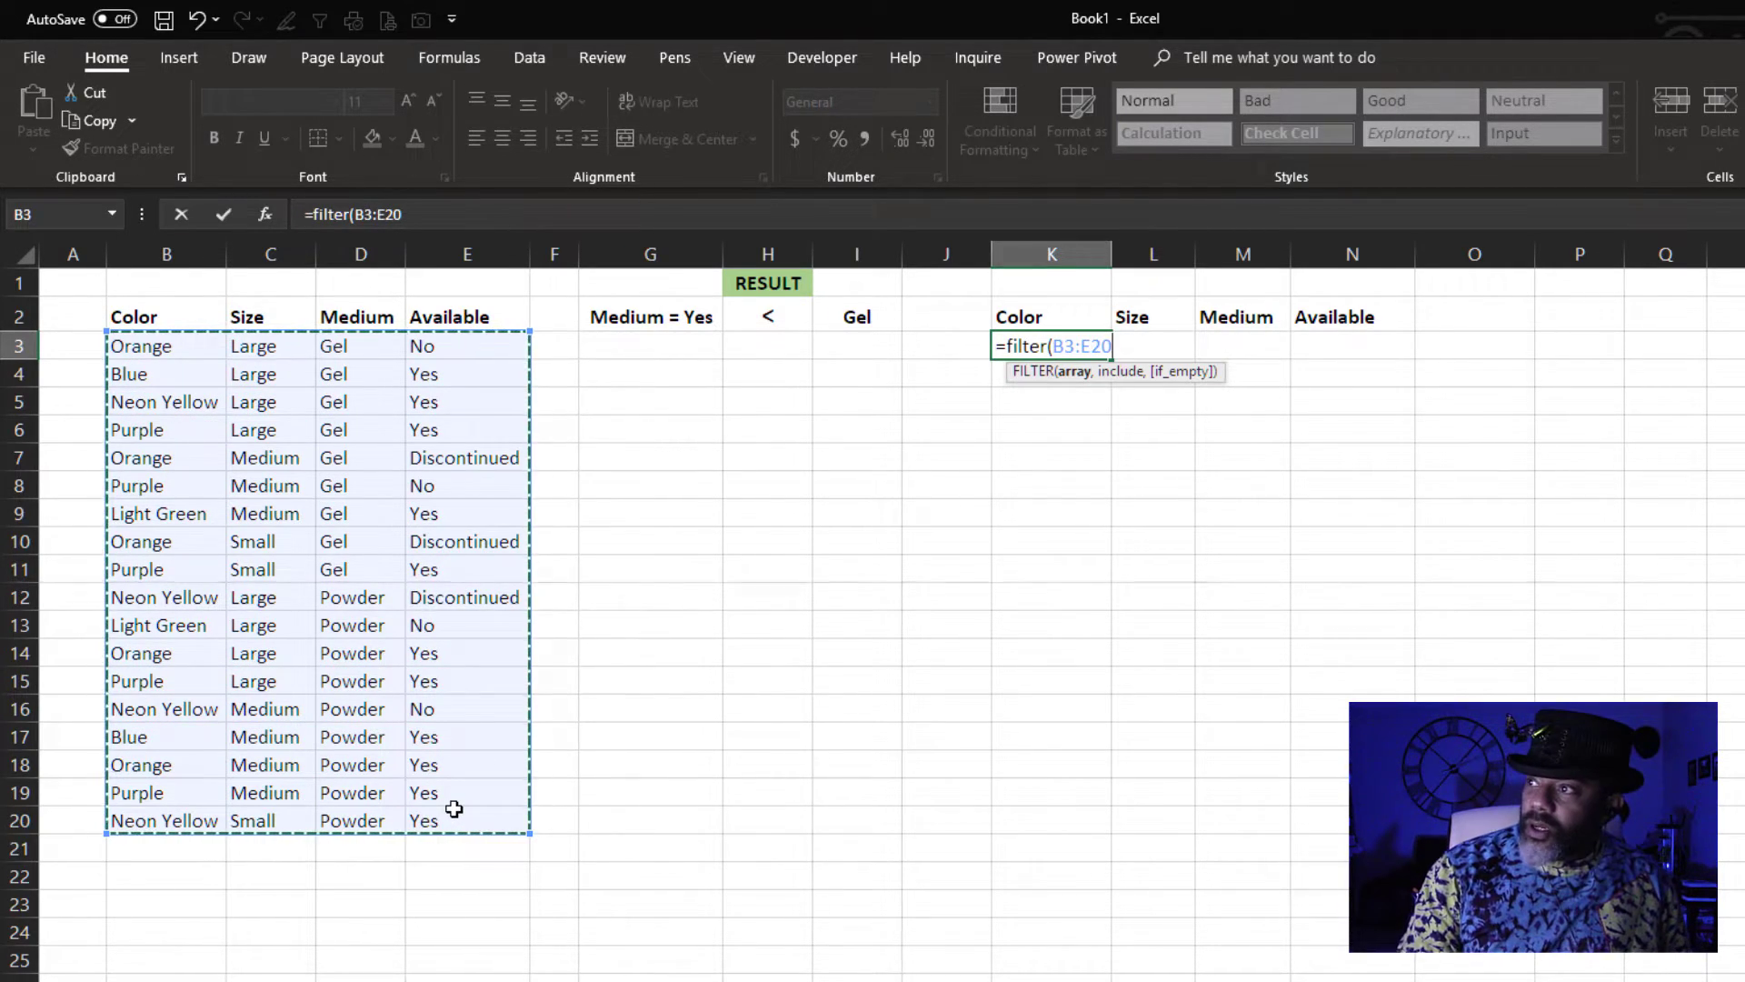
{"action": "type", "text": ","}
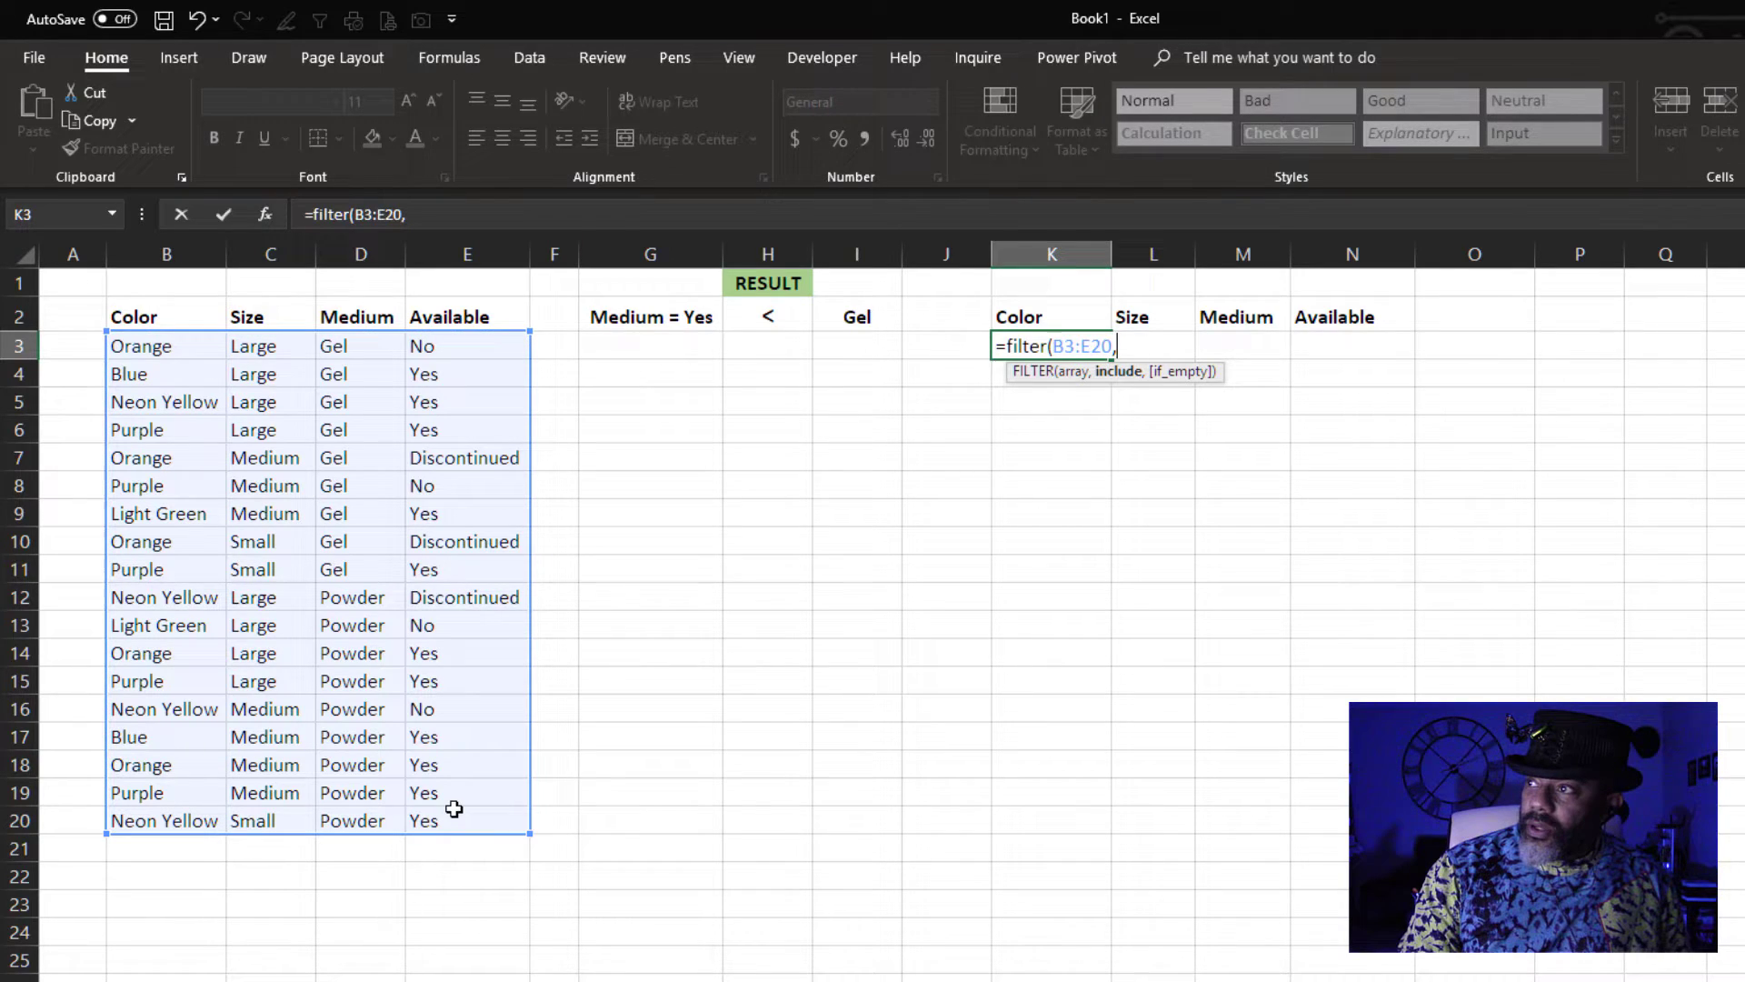
{"action": "type", "text": "("}
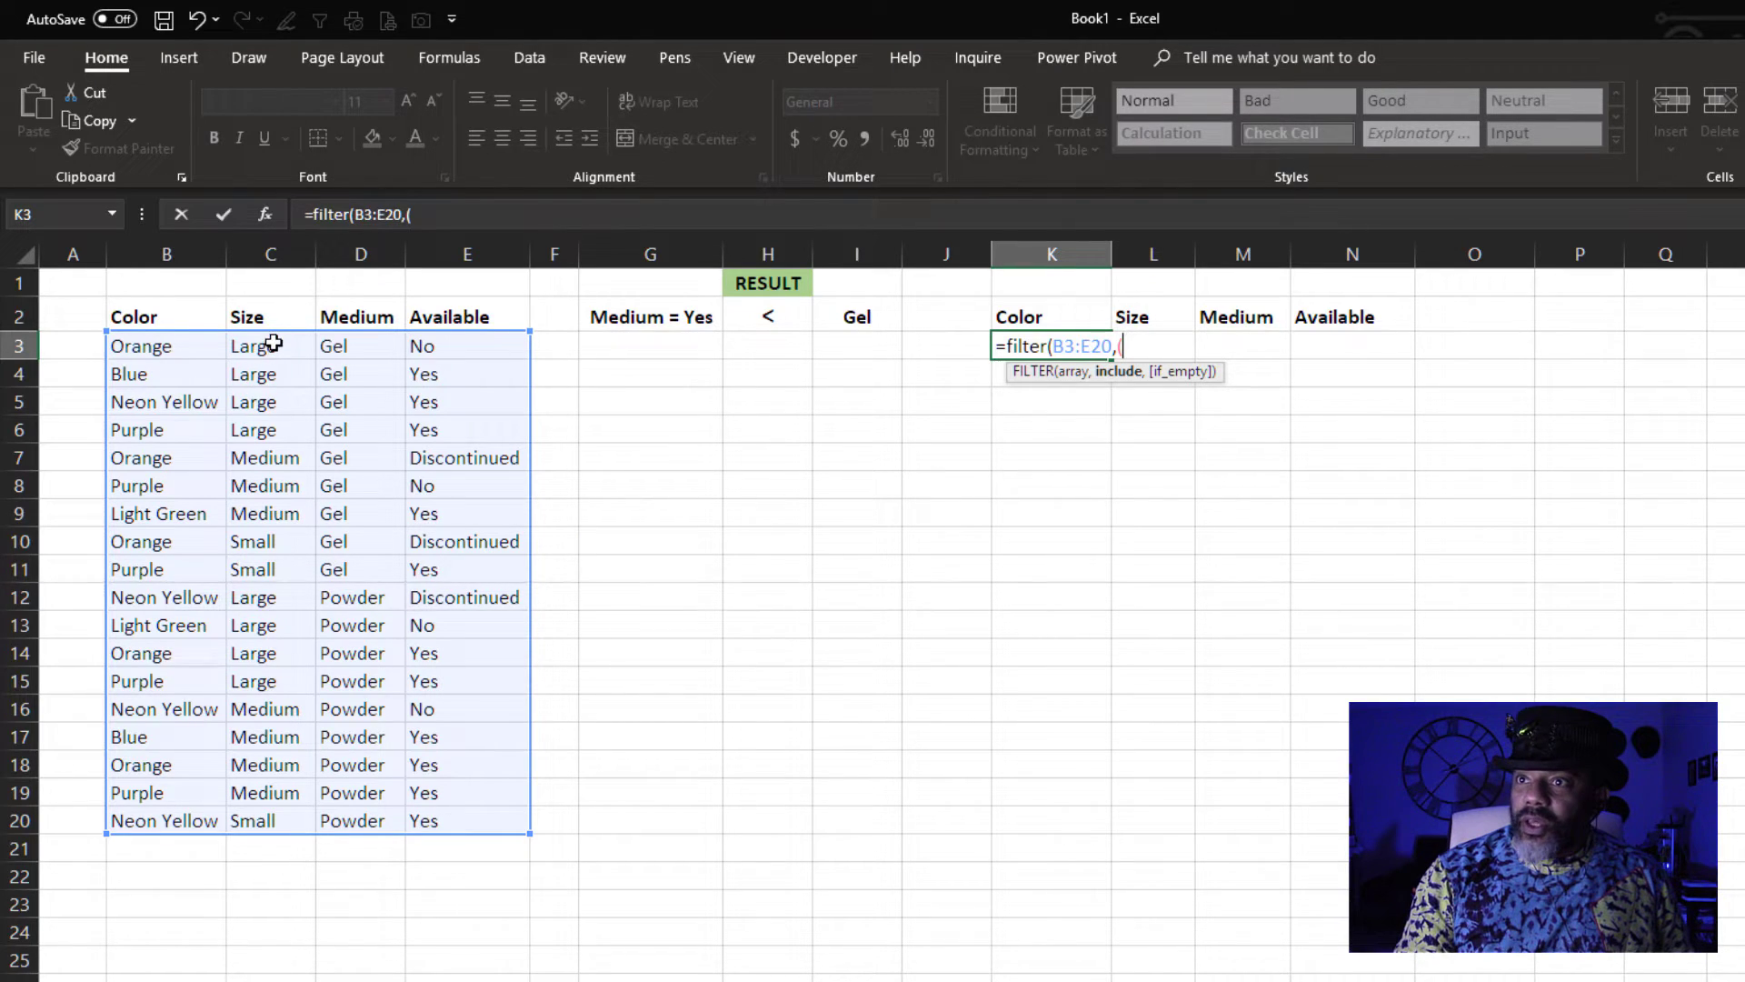
{"action": "left_click_drag", "start_coordinate": [270, 346], "coordinate": [290, 815]}
{"action": "type", "text": "="}
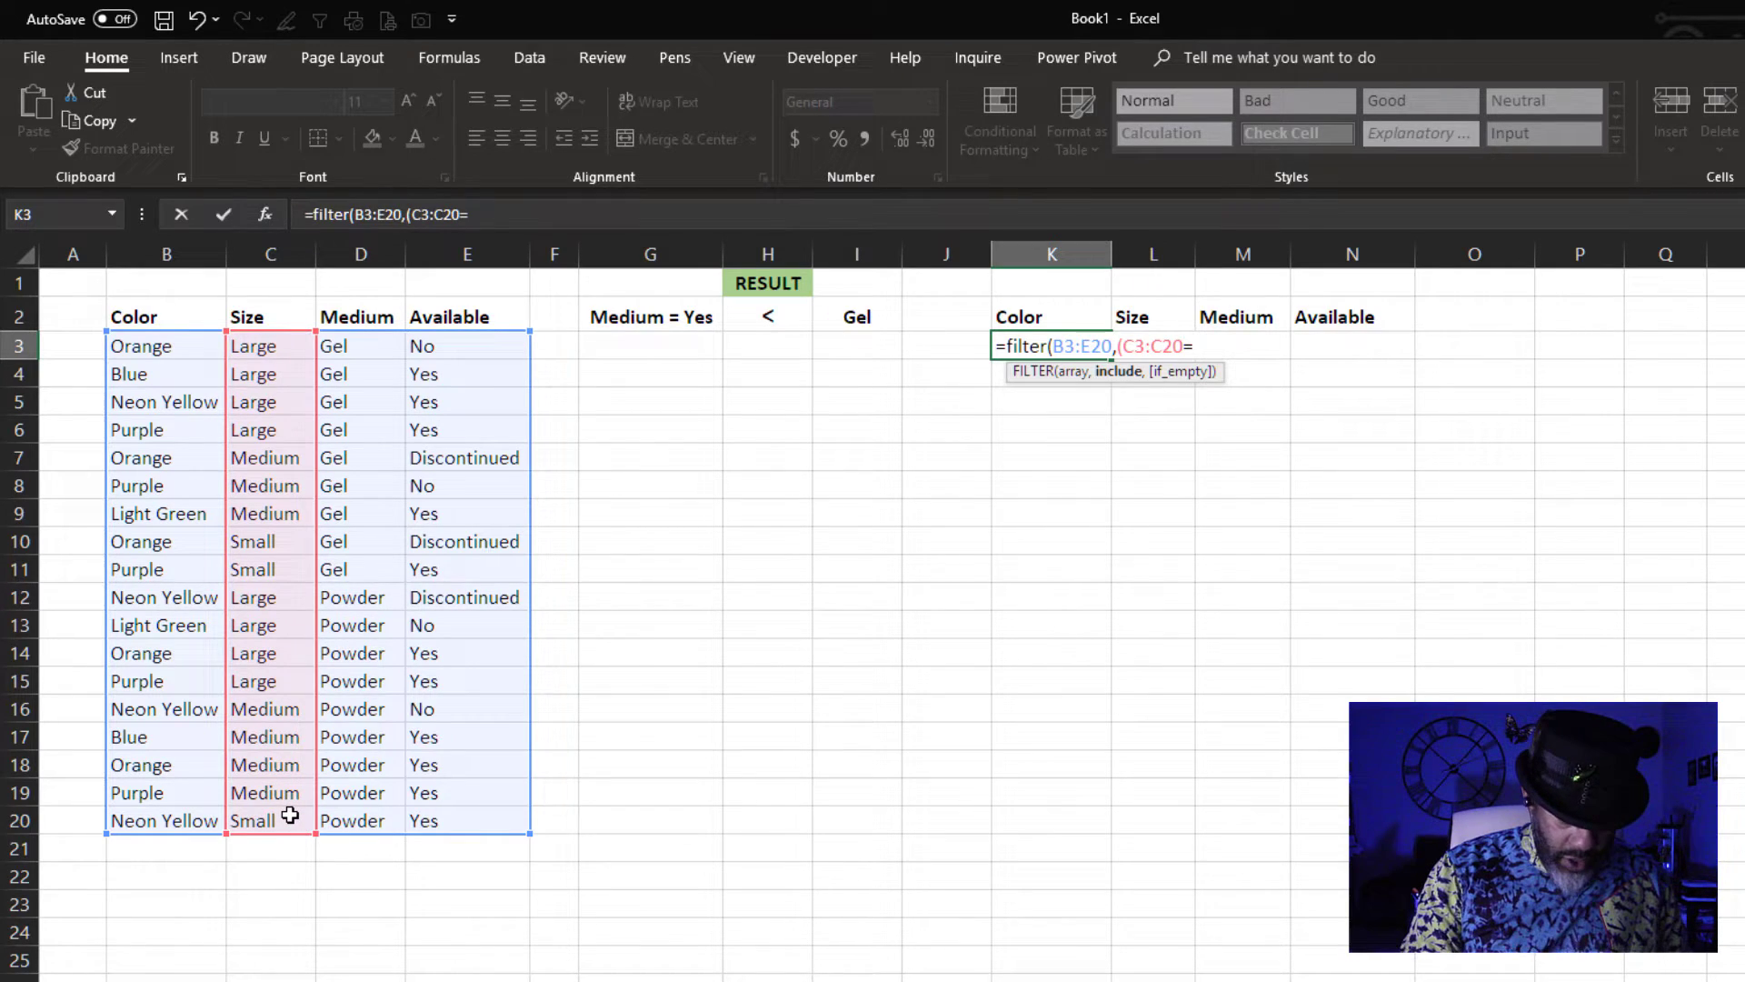
{"action": "type", "text": "\"medium\""}
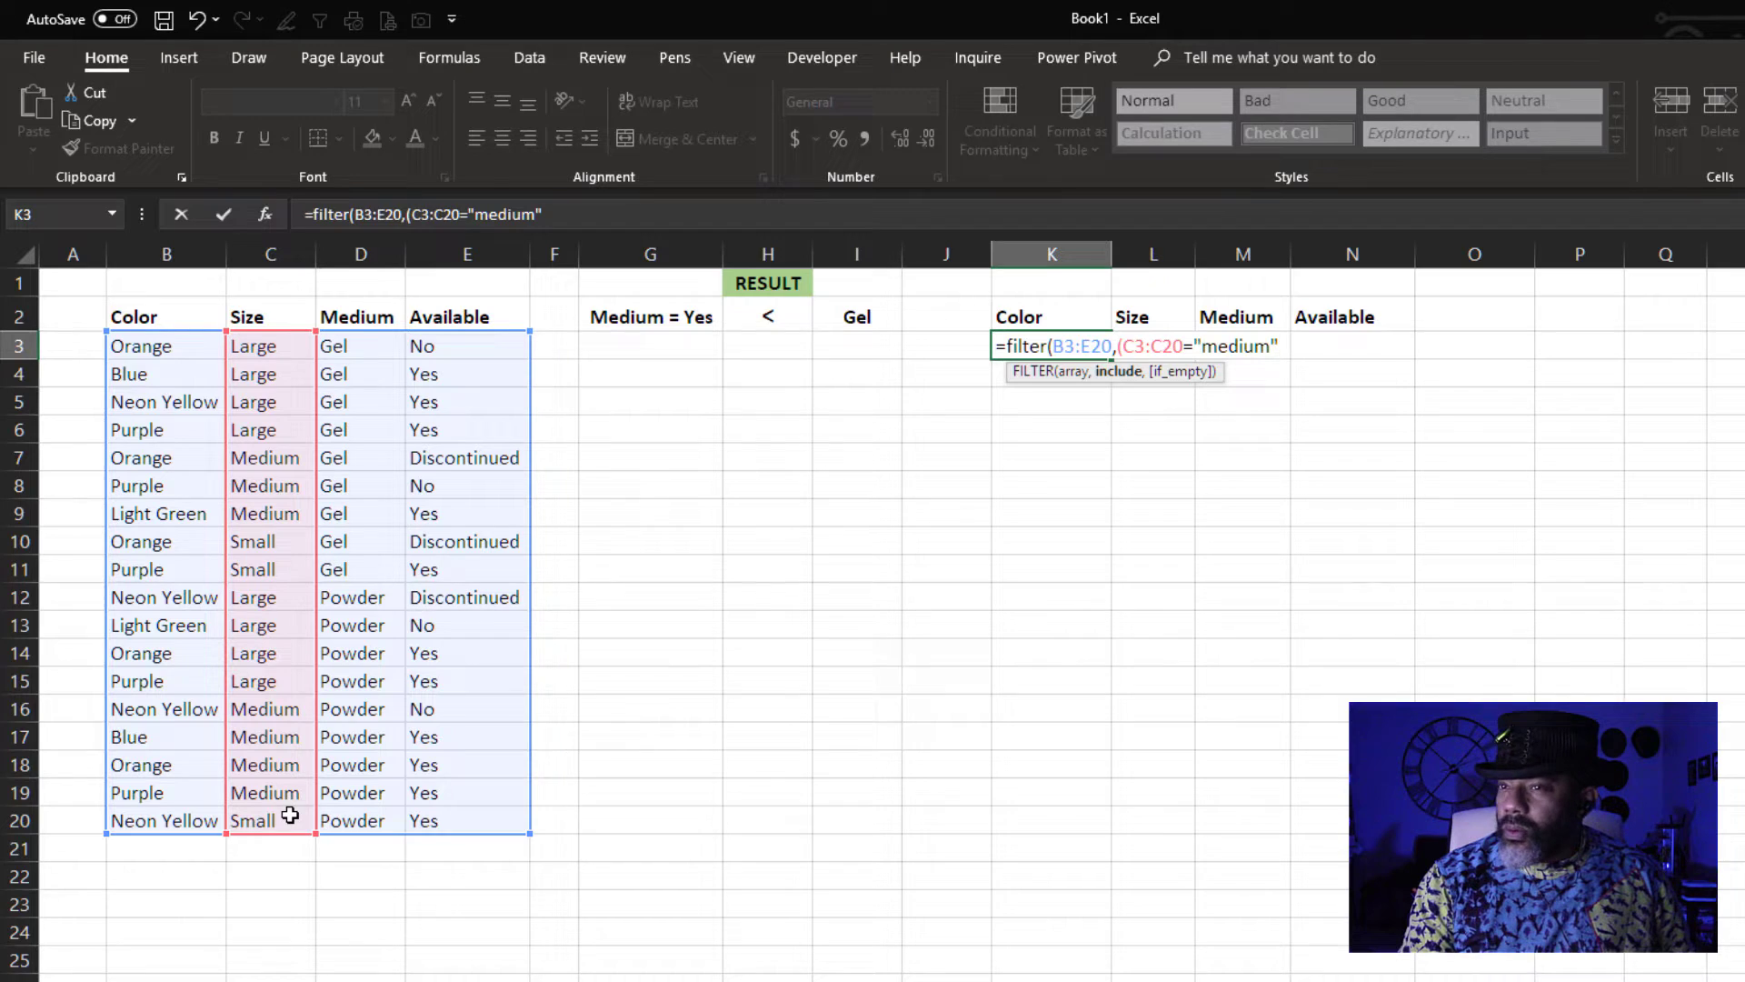
- Capitalise 'Medium' in the criterion and continue the formula with )=( for the next condition
{"action": "left_click", "coordinate": [486, 228]}
{"action": "key", "text": "BackSpace"}
{"action": "type", "text": "M"}
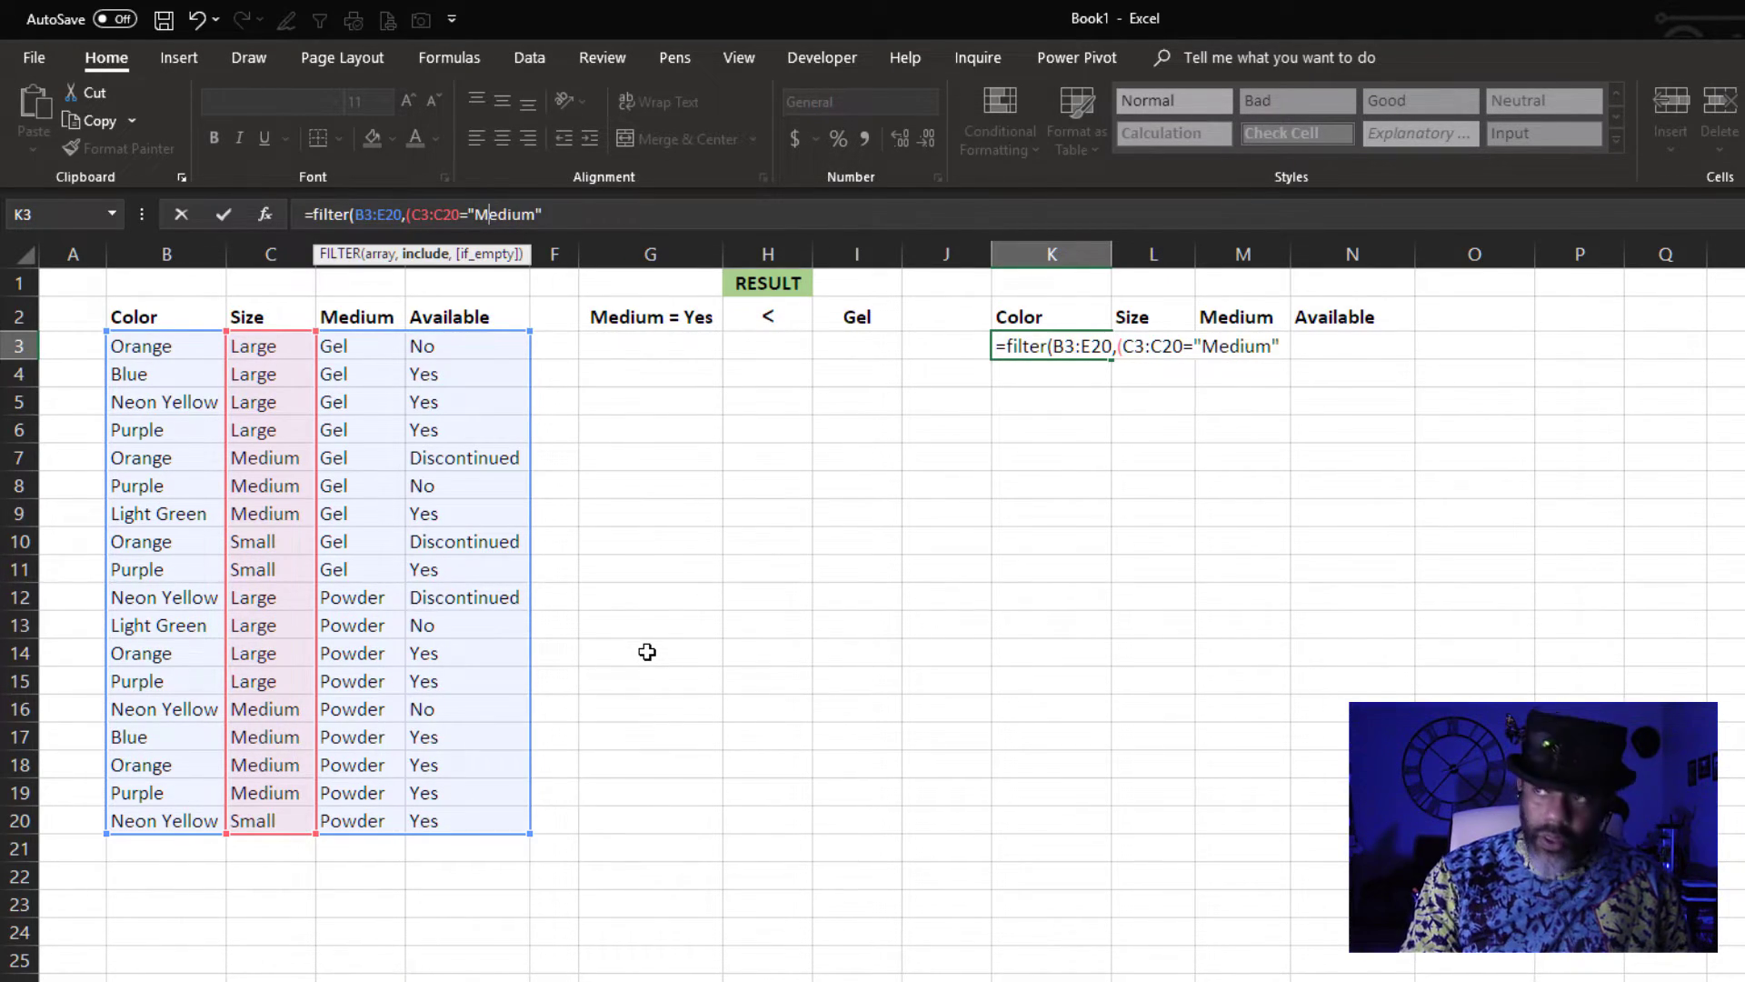
{"action": "key", "text": "End"}
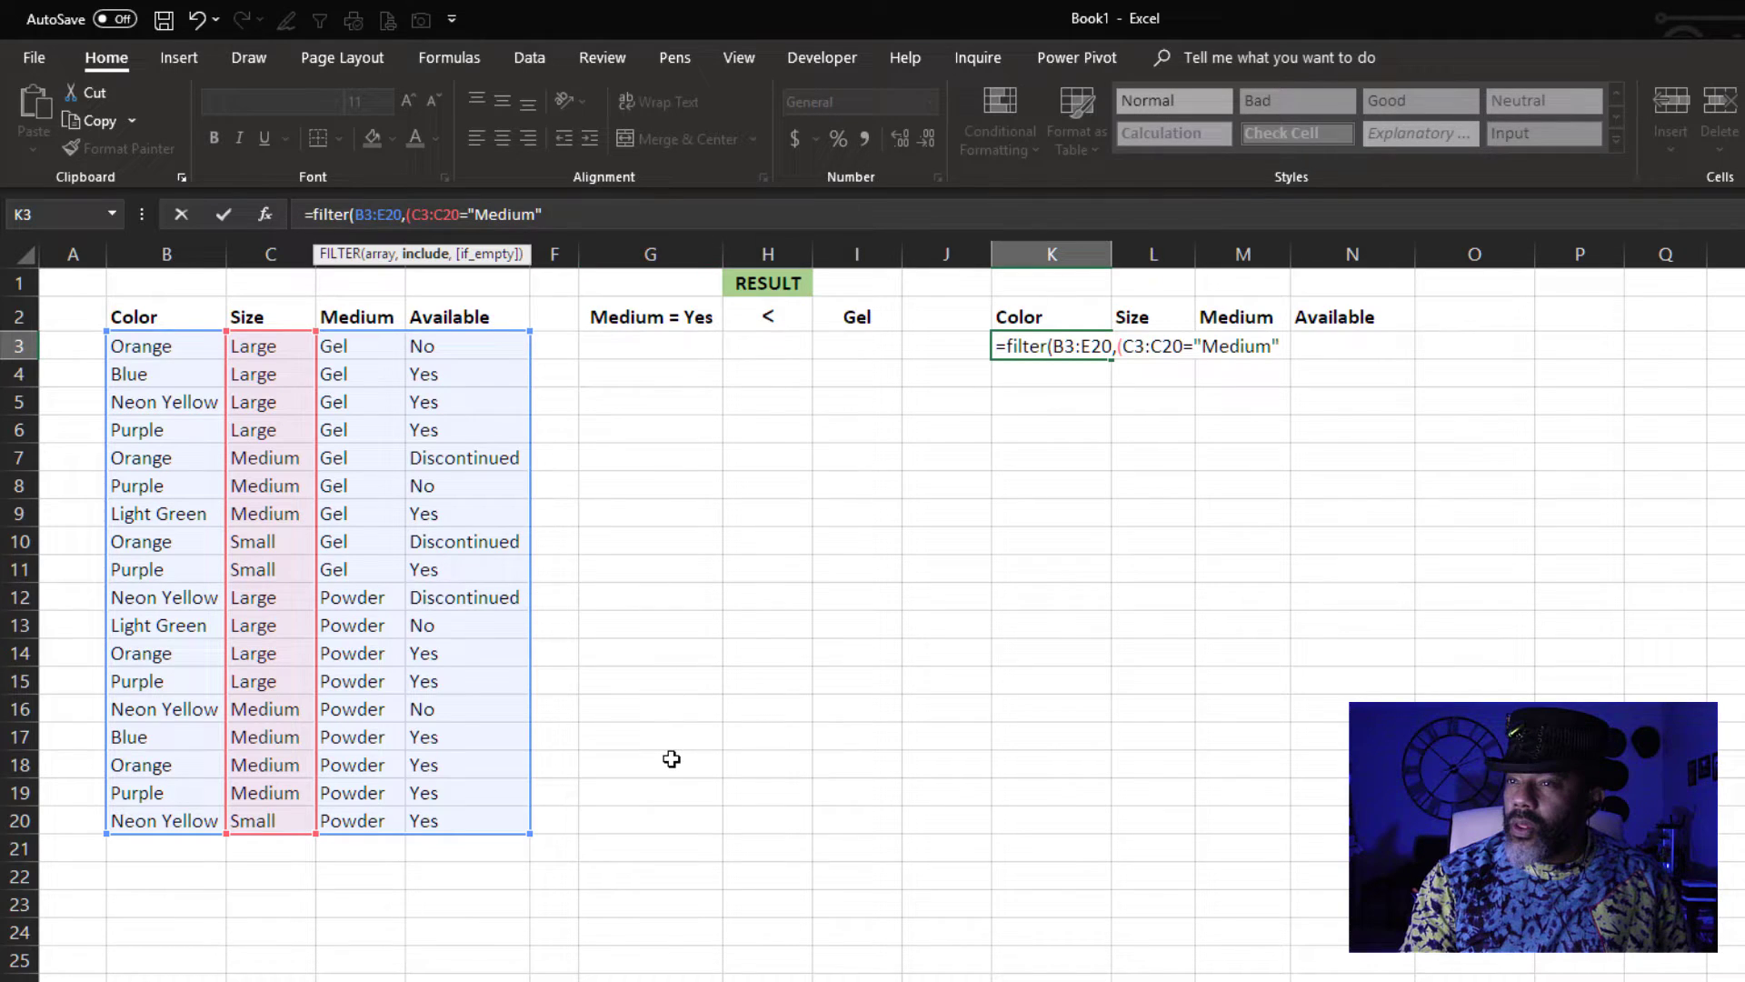
{"action": "type", "text": ")"}
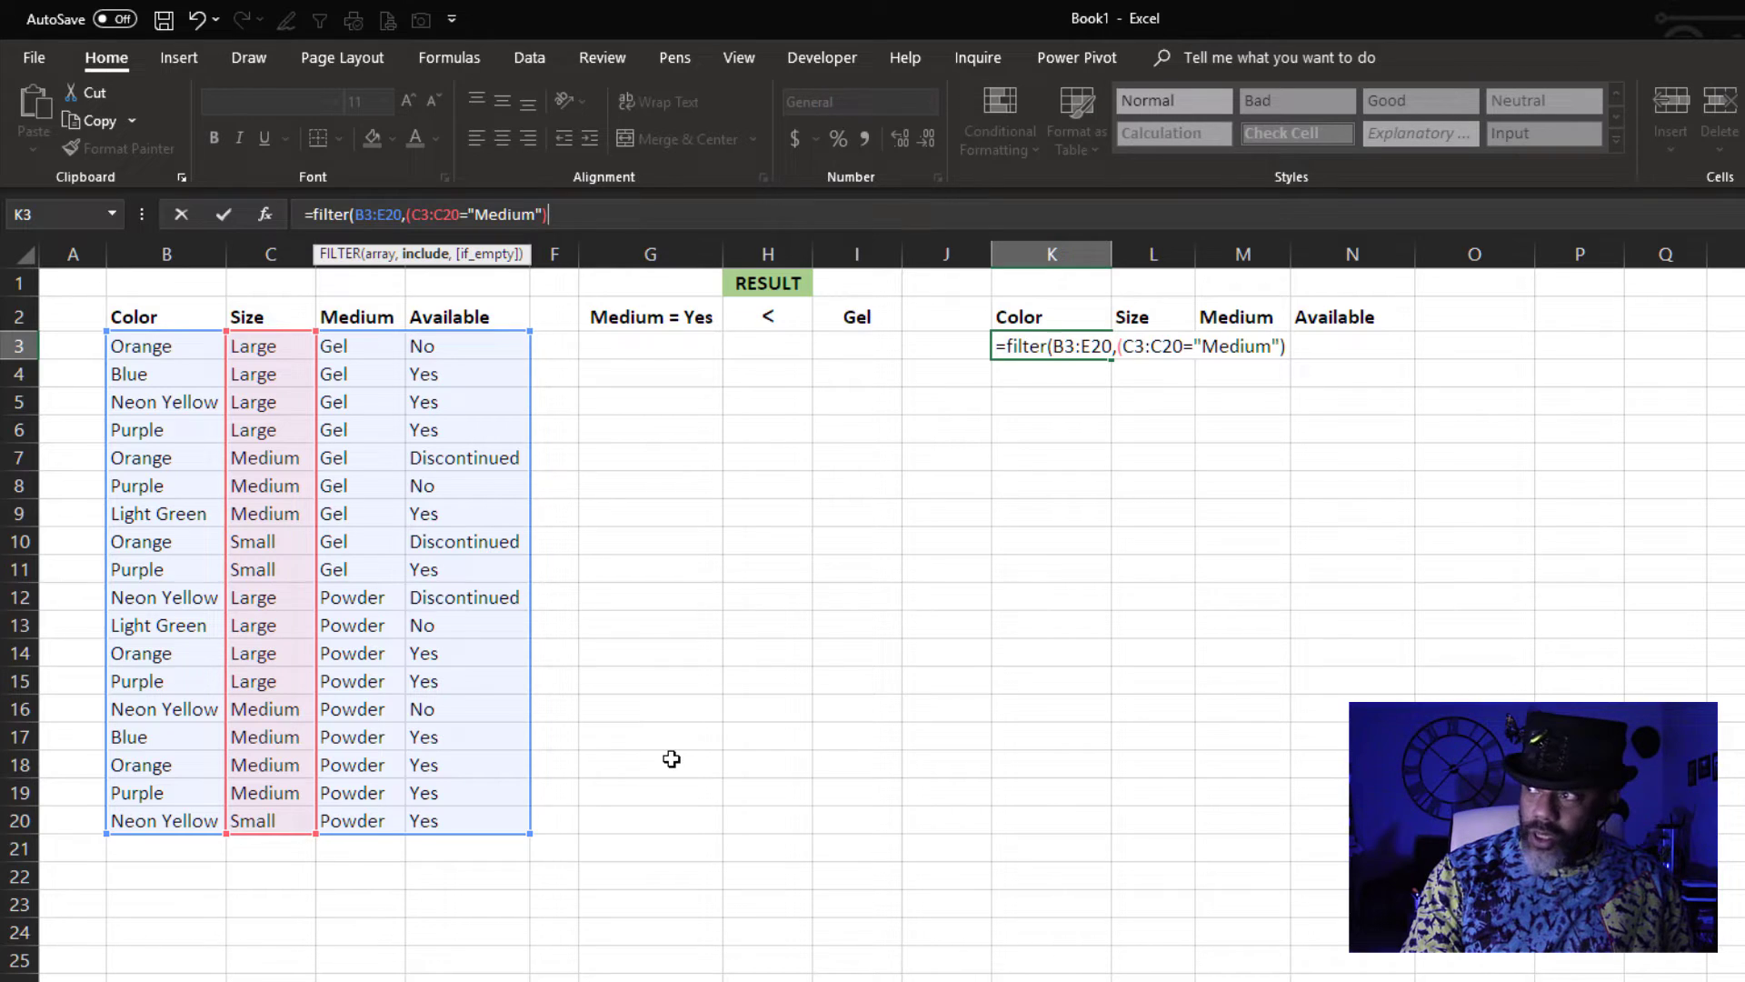
{"action": "type", "text": "="}
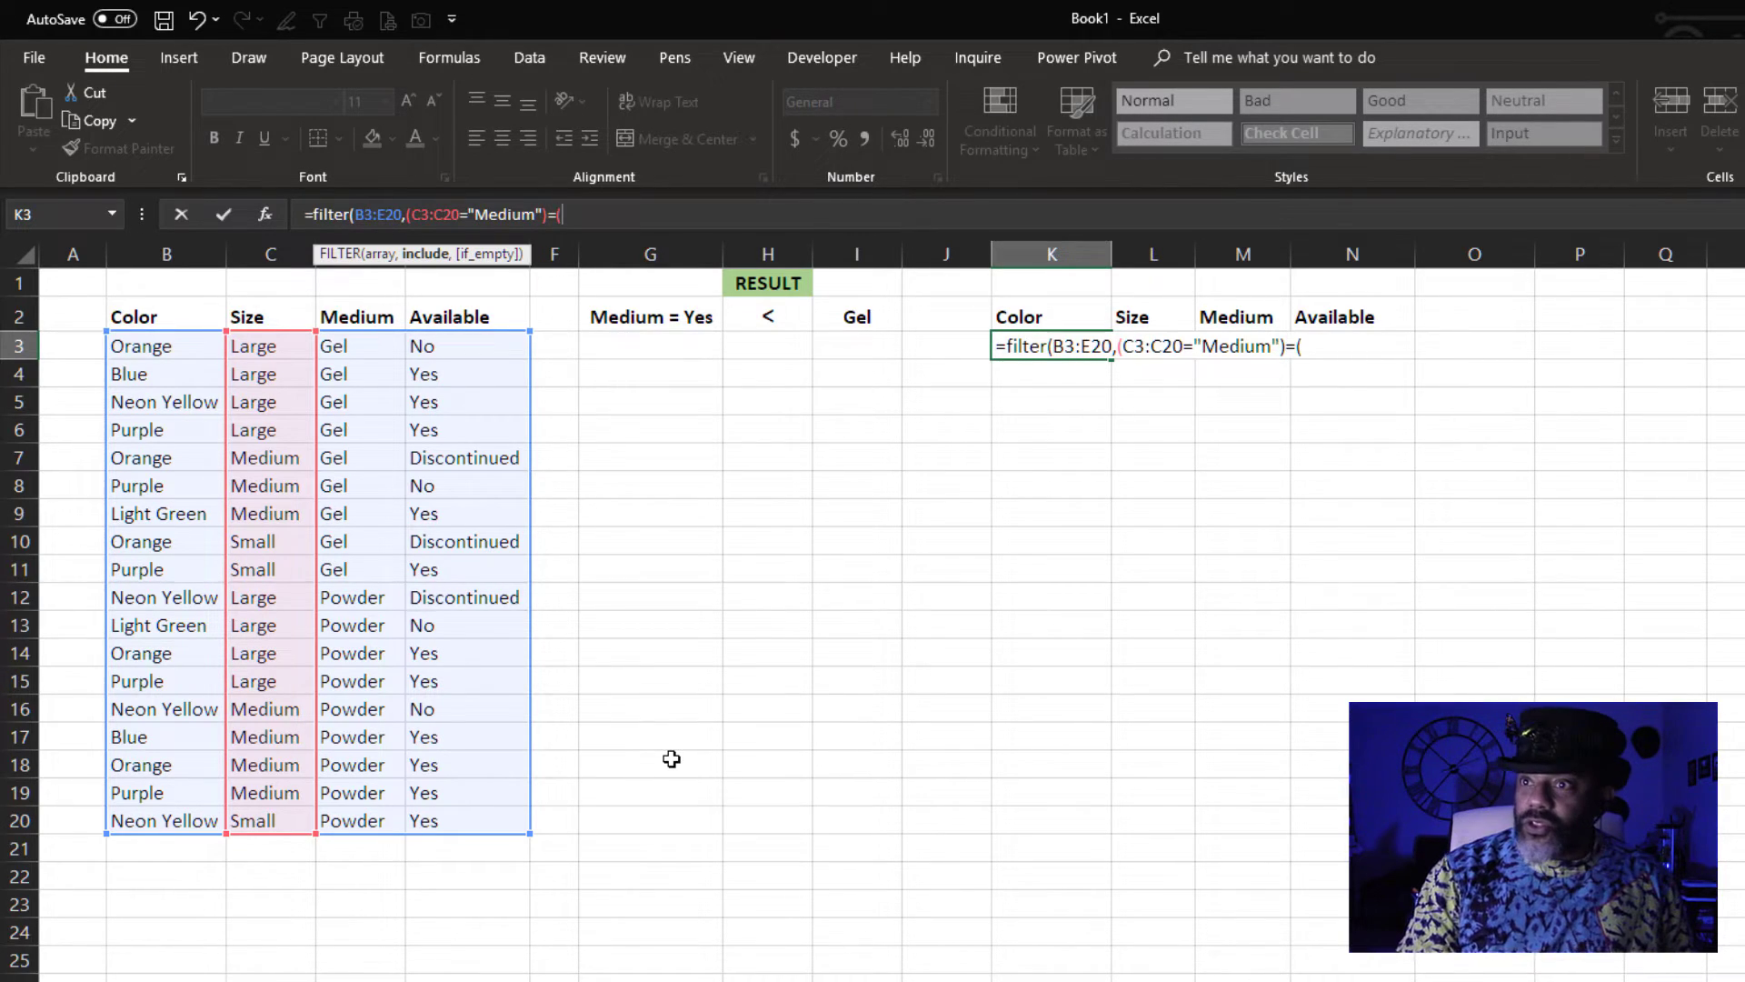
{"action": "type", "text": "("}
- Add the E3:E20="Yes" condition, a < comparison with D3:D20="Gel", and the "SORRY!" fallback
{"action": "left_click_drag", "start_coordinate": [467, 348], "coordinate": [480, 822]}
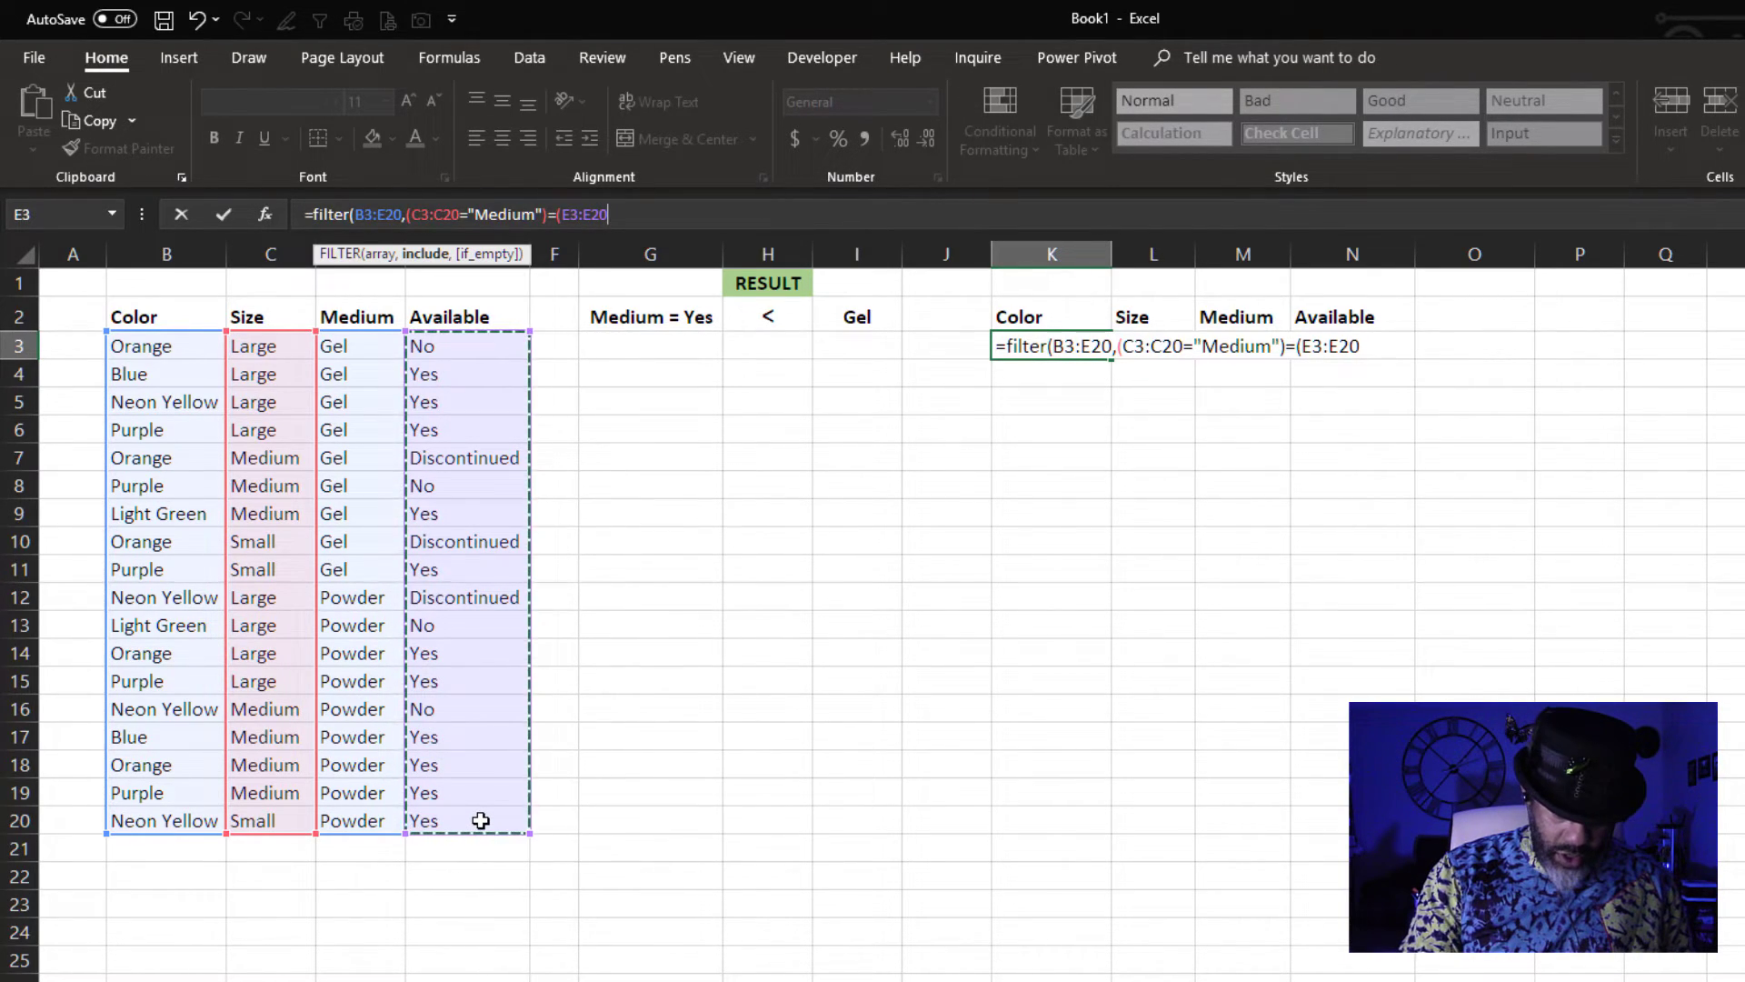
{"action": "type", "text": "=\""}
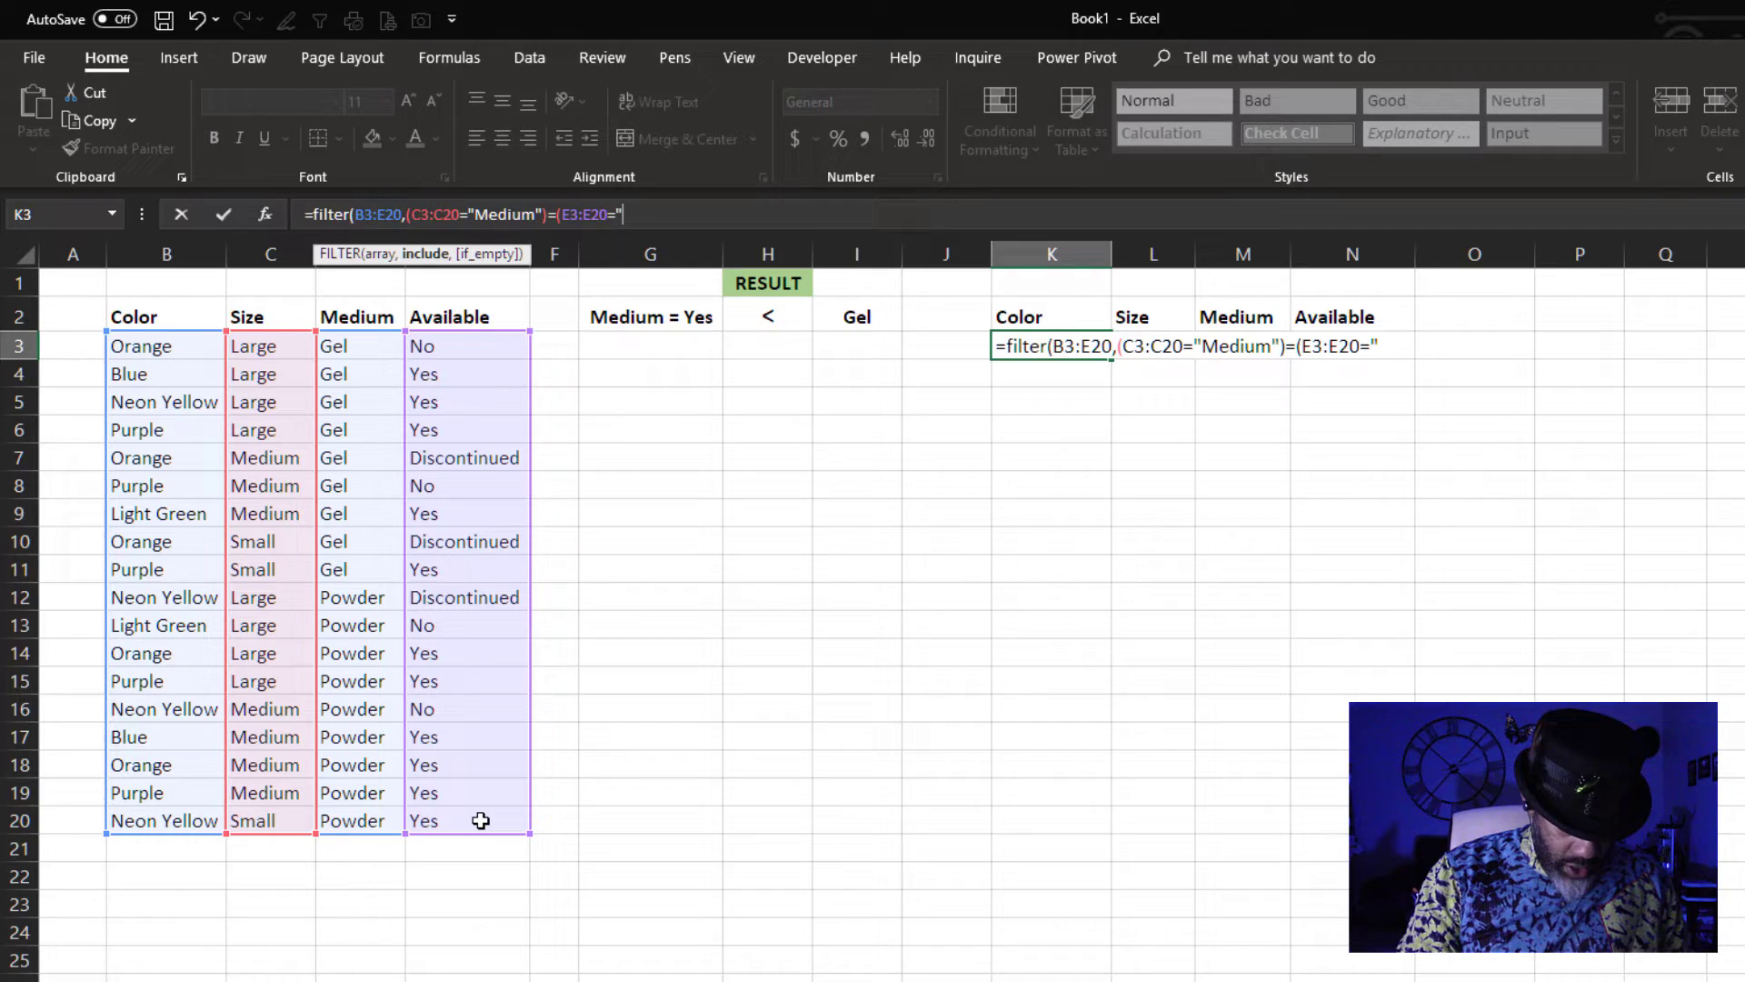
{"action": "type", "text": "Yes\""}
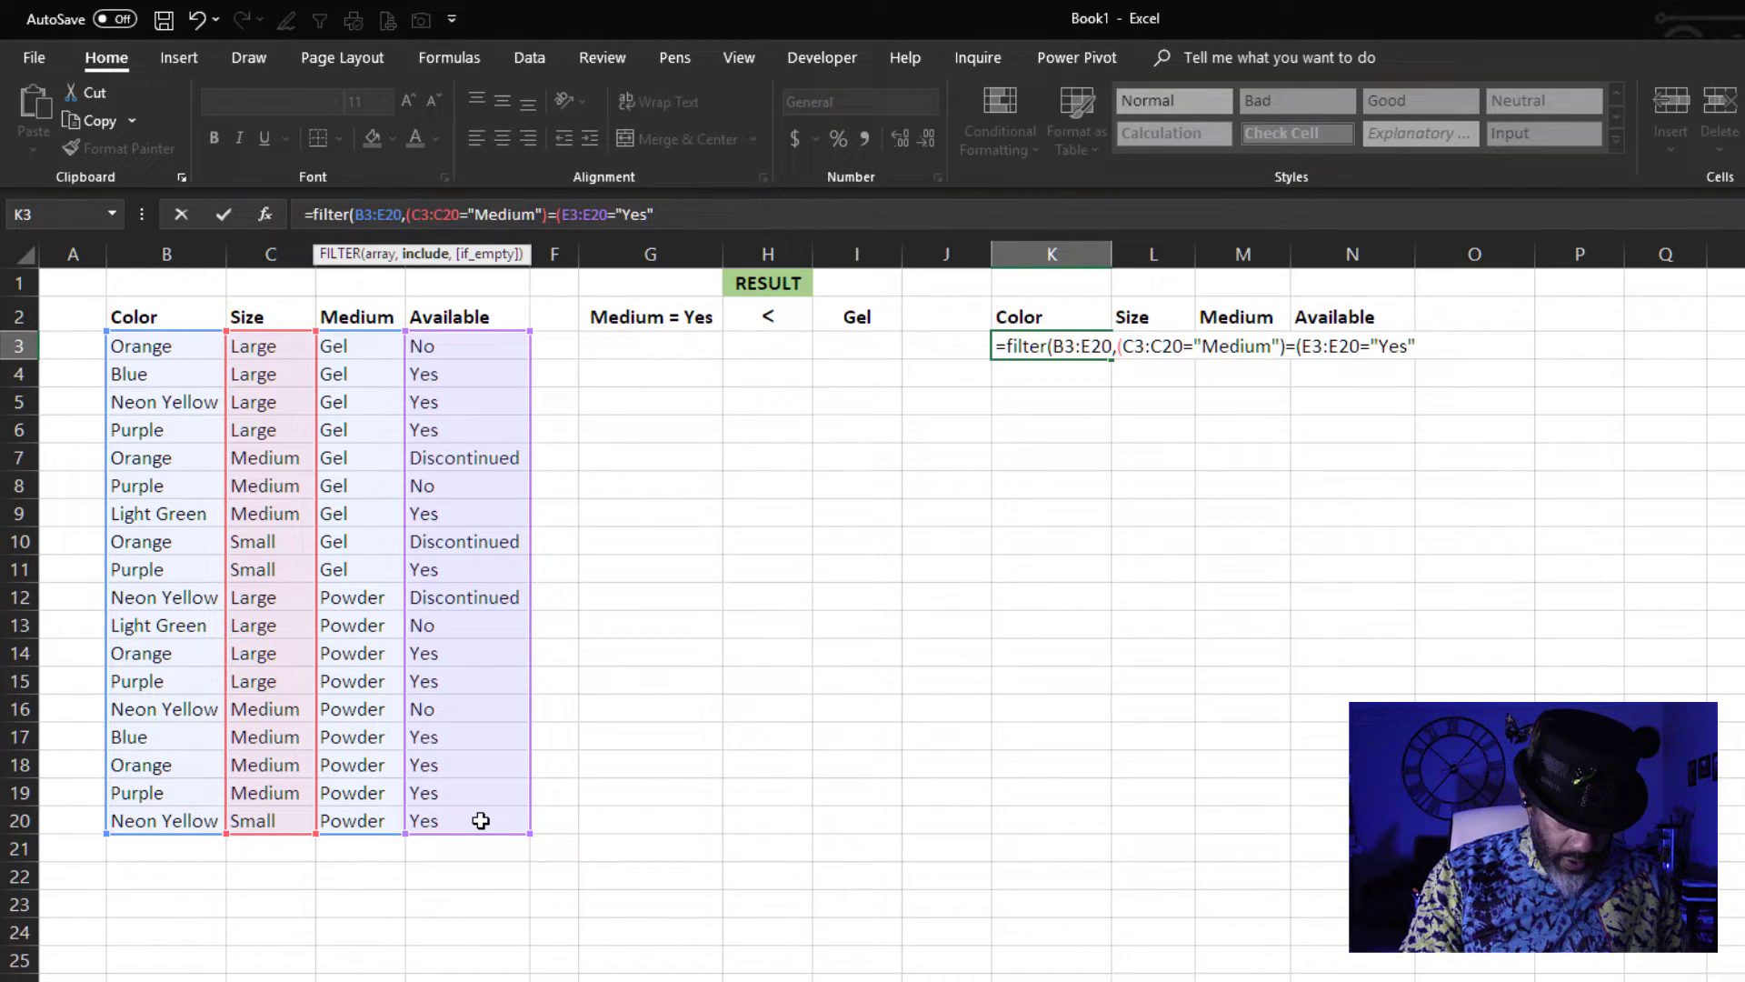
{"action": "type", "text": ")"}
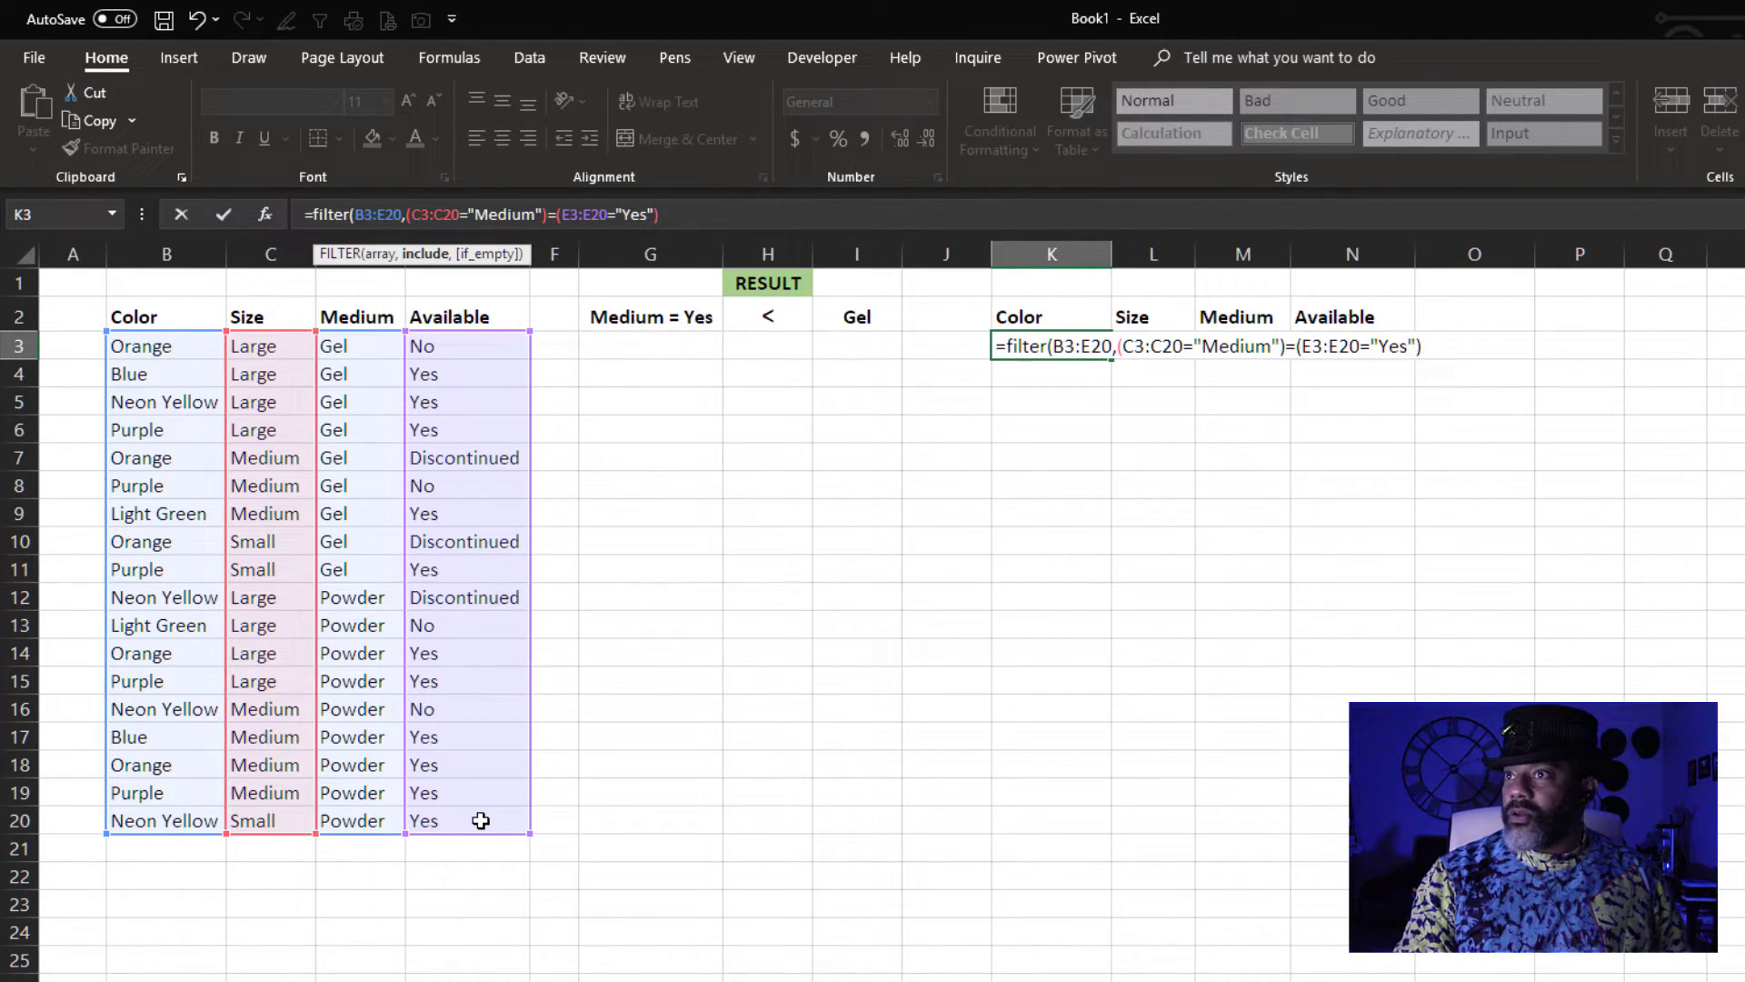
{"action": "type", "text": "<("}
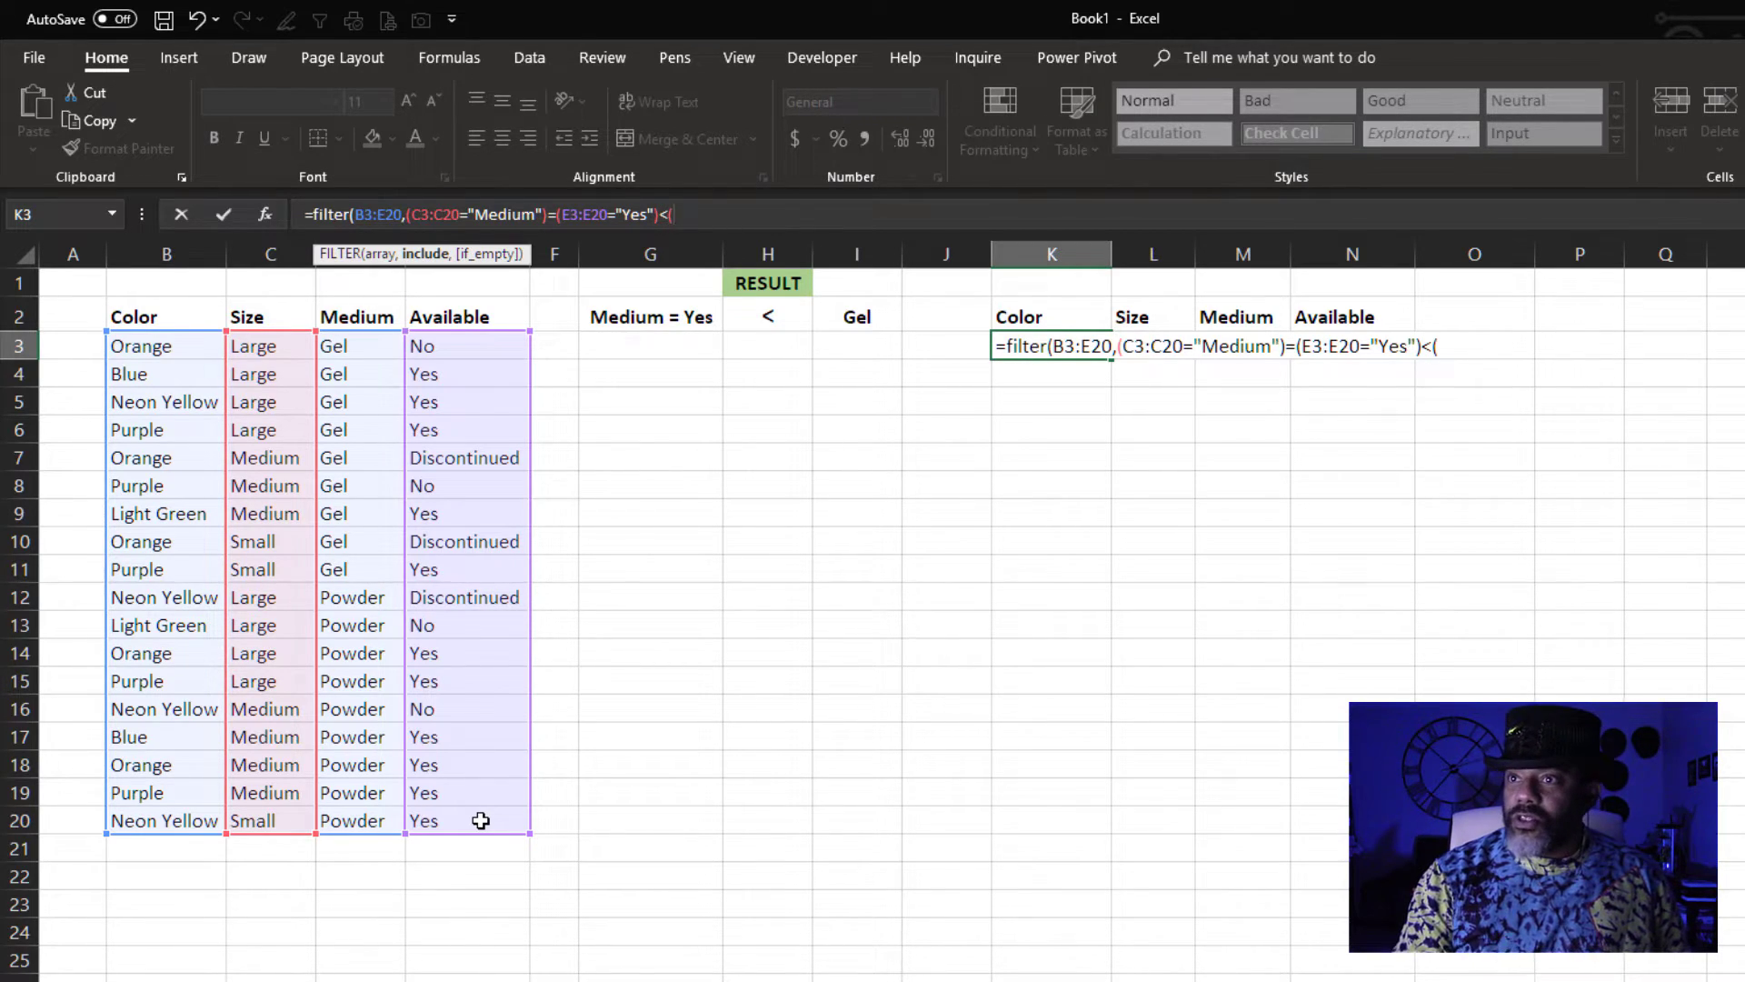
{"action": "left_click_drag", "start_coordinate": [372, 350], "coordinate": [380, 815]}
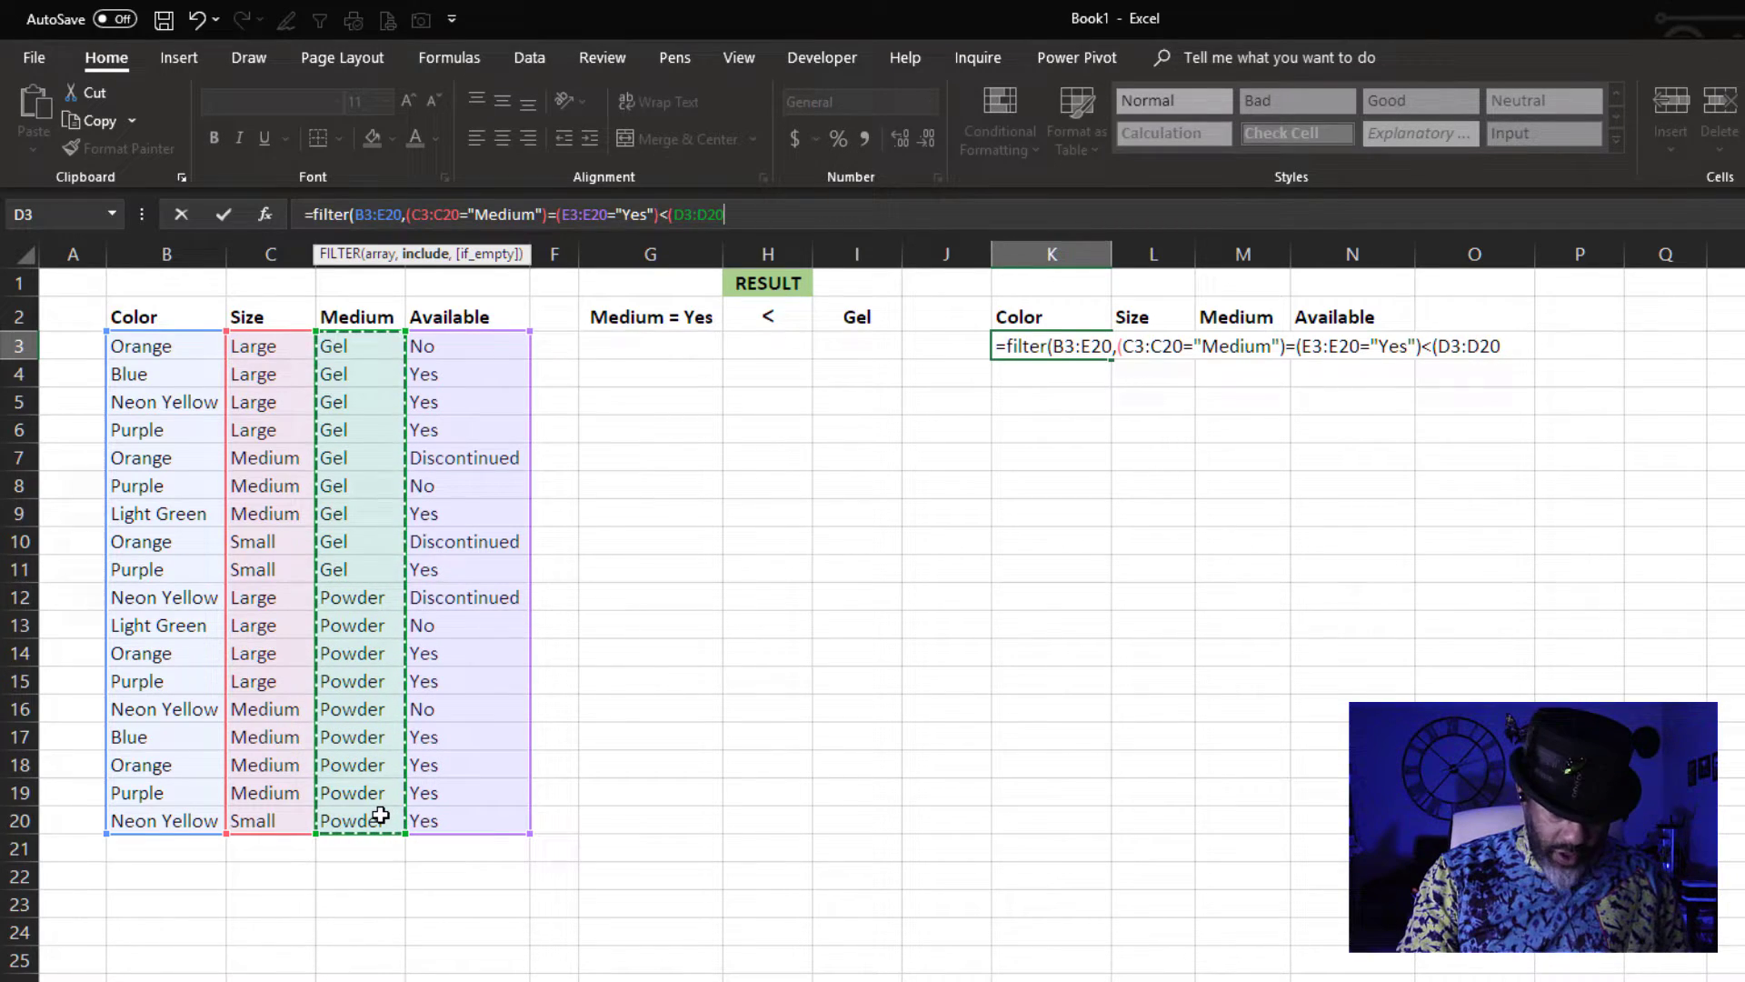
{"action": "type", "text": "="}
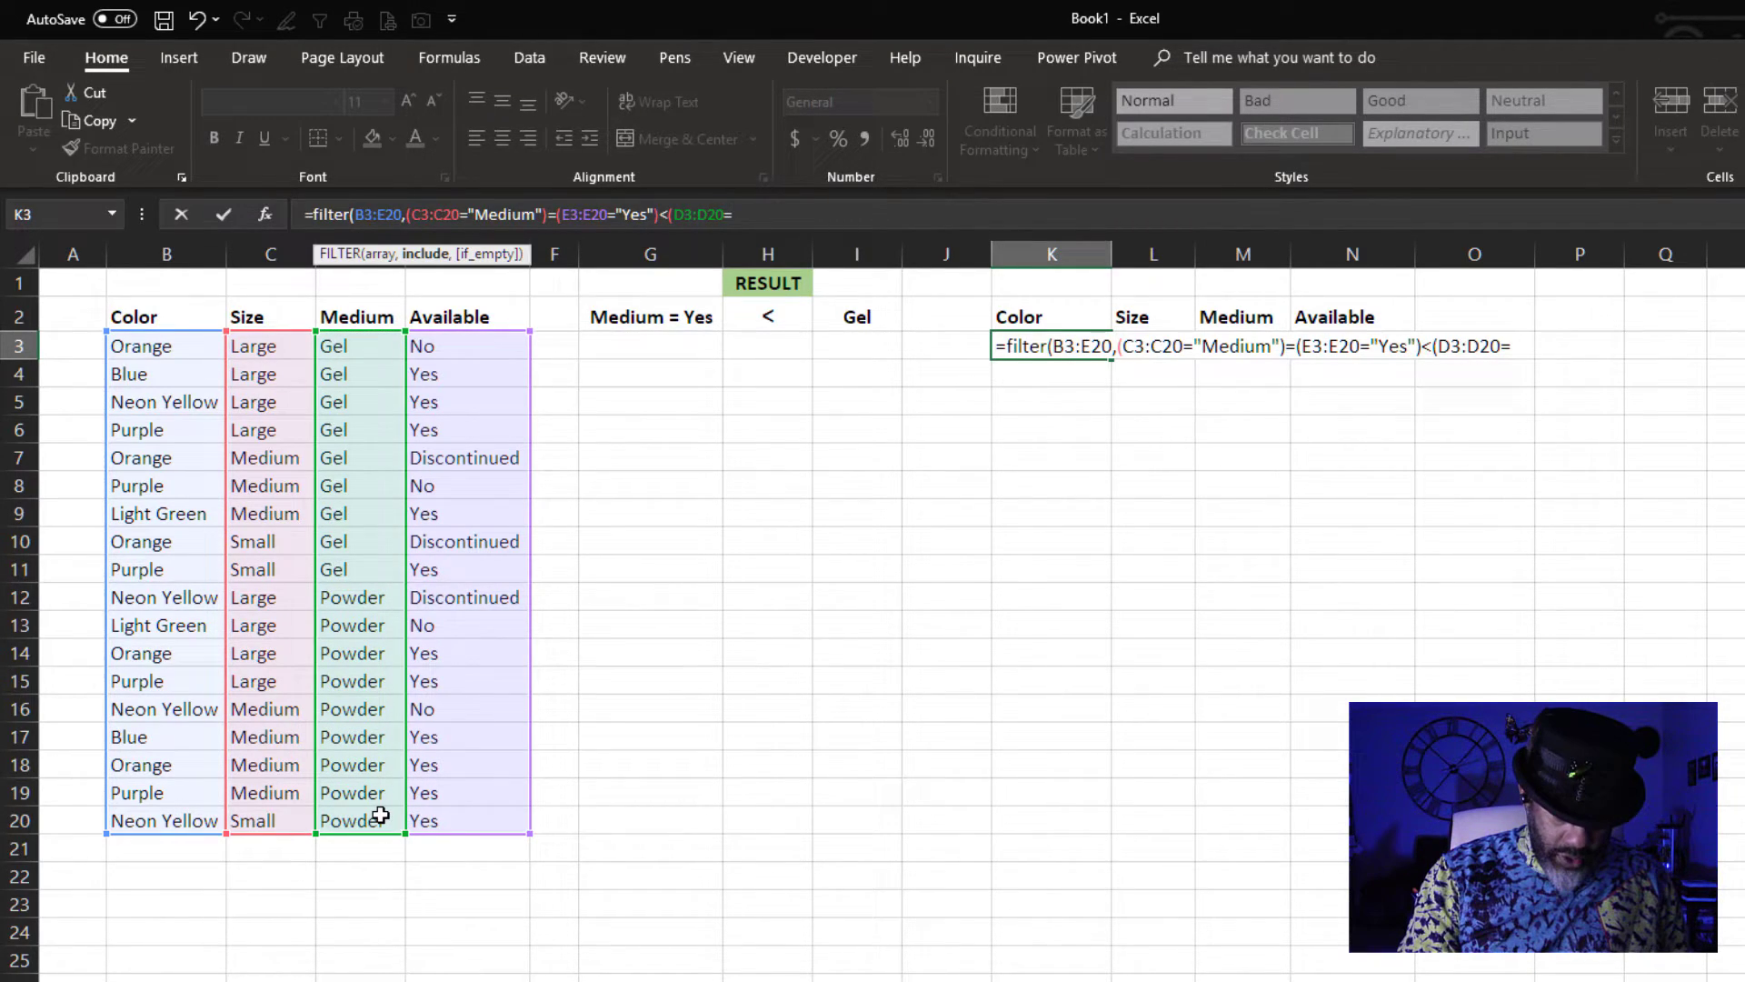
{"action": "type", "text": "\"Ge"}
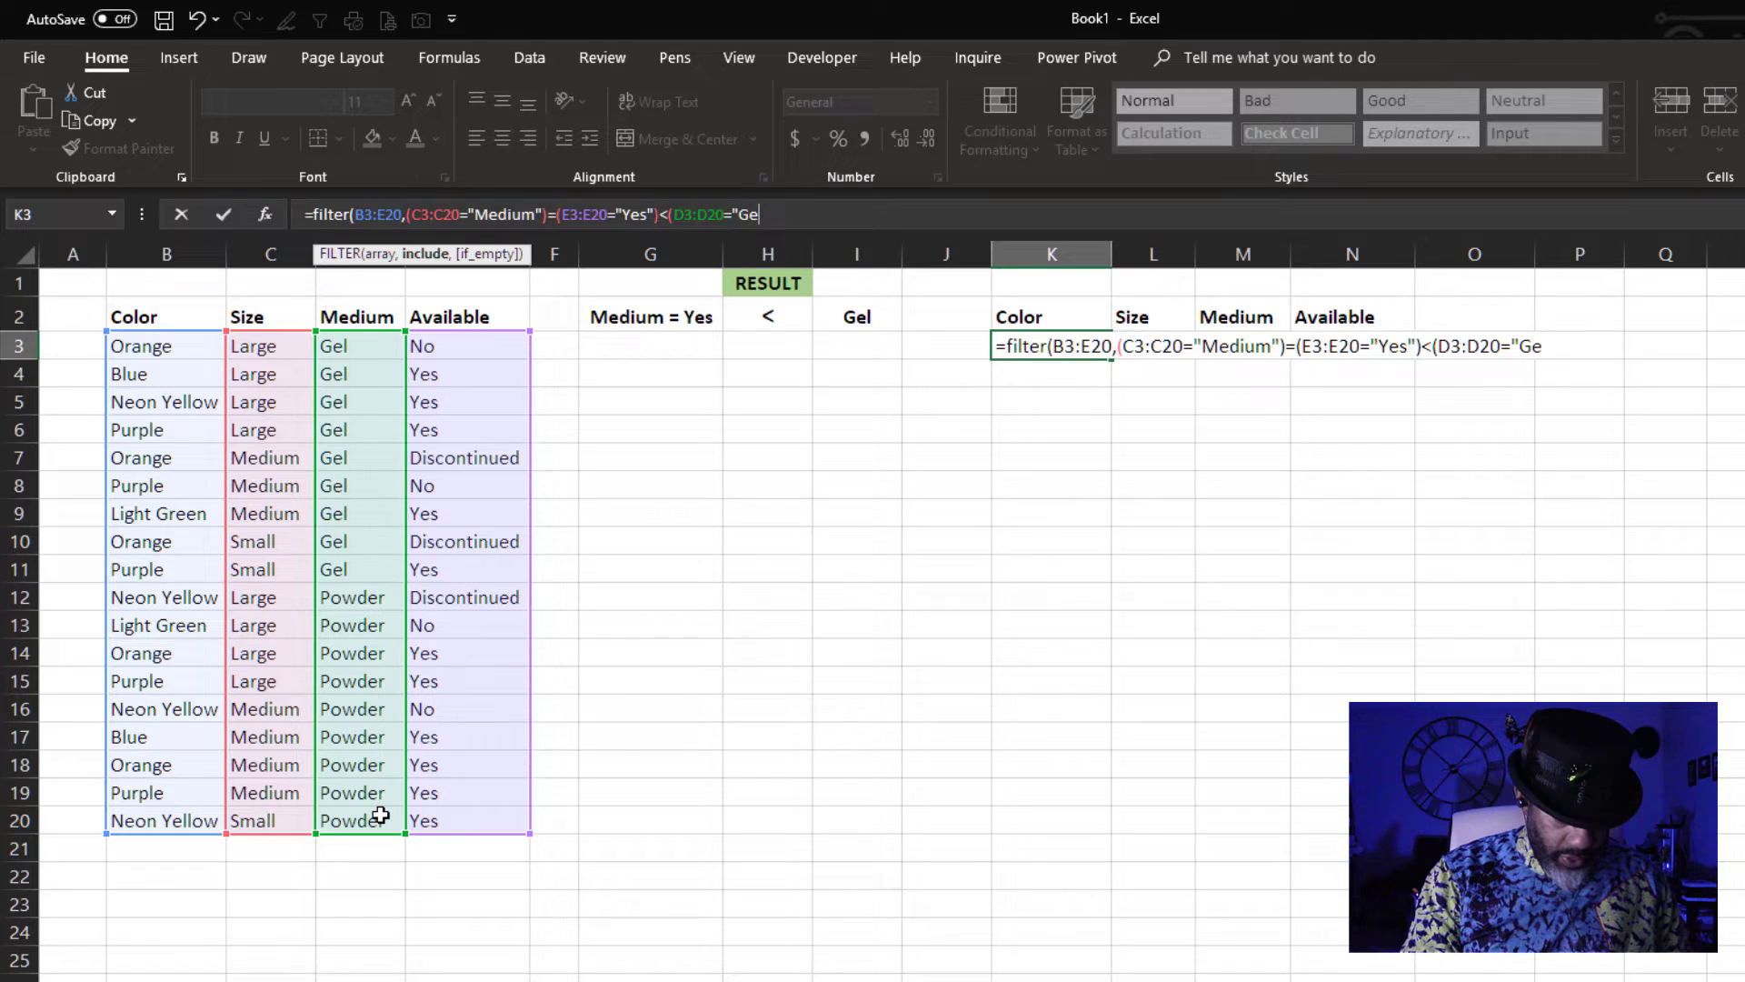
{"action": "type", "text": "l\")"}
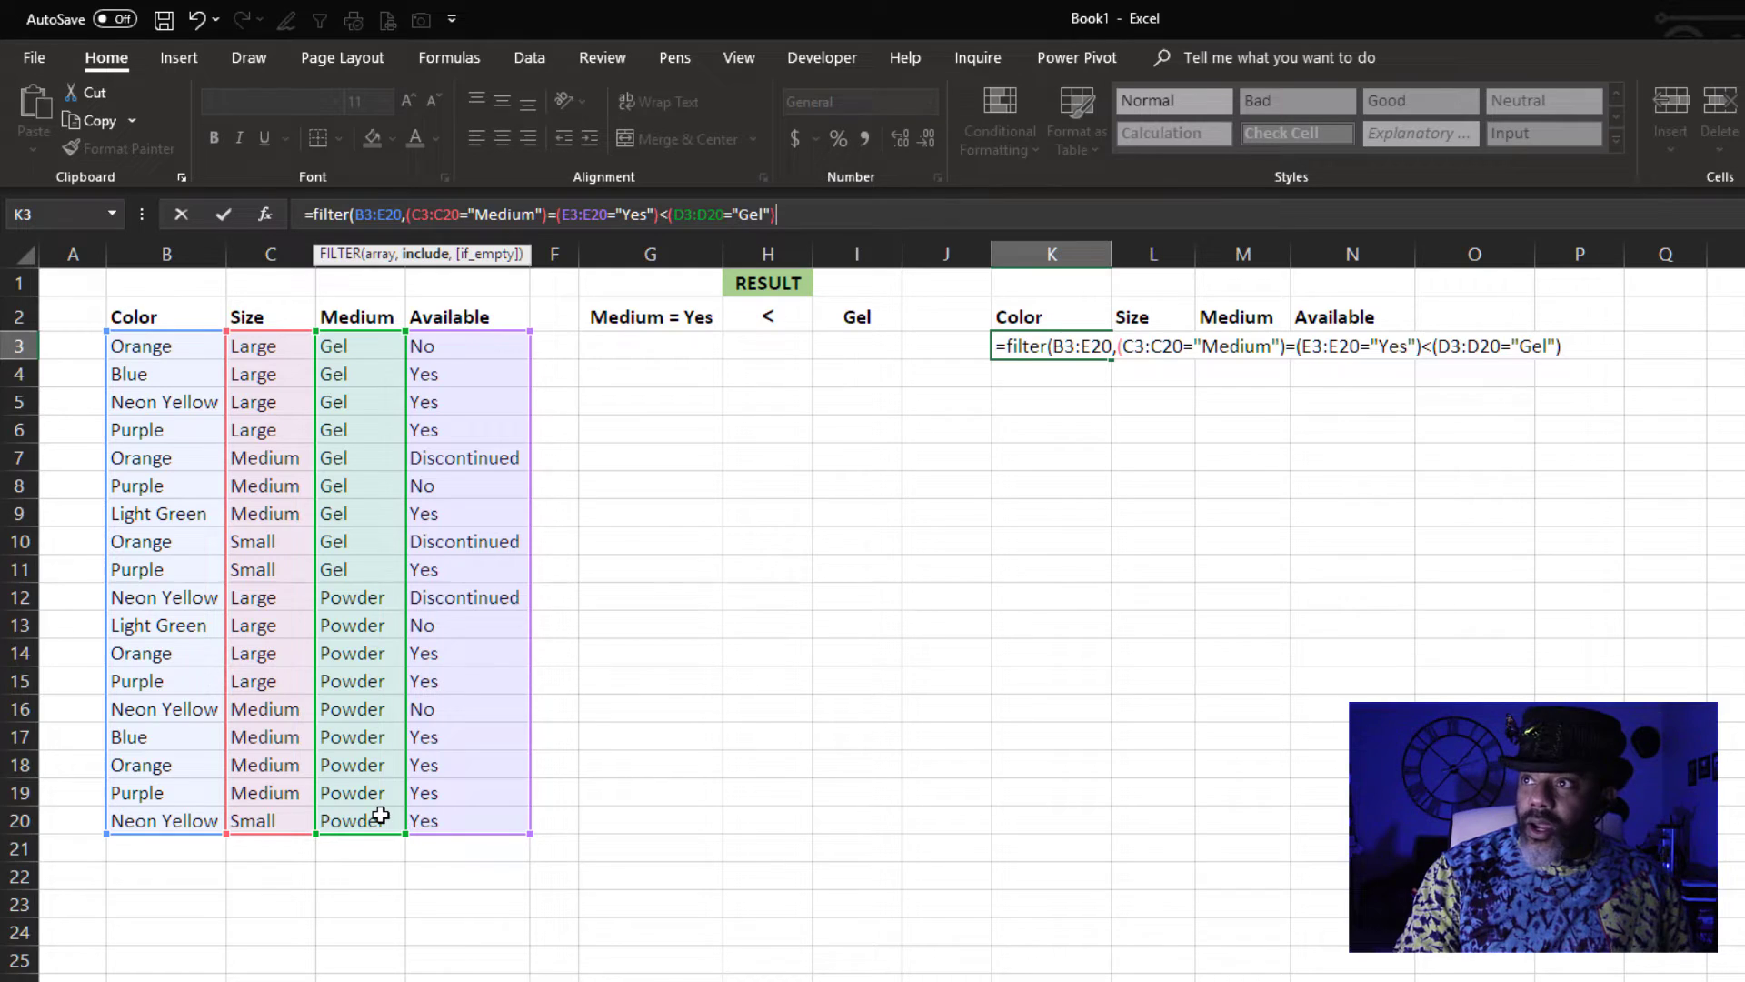
{"action": "type", "text": ","}
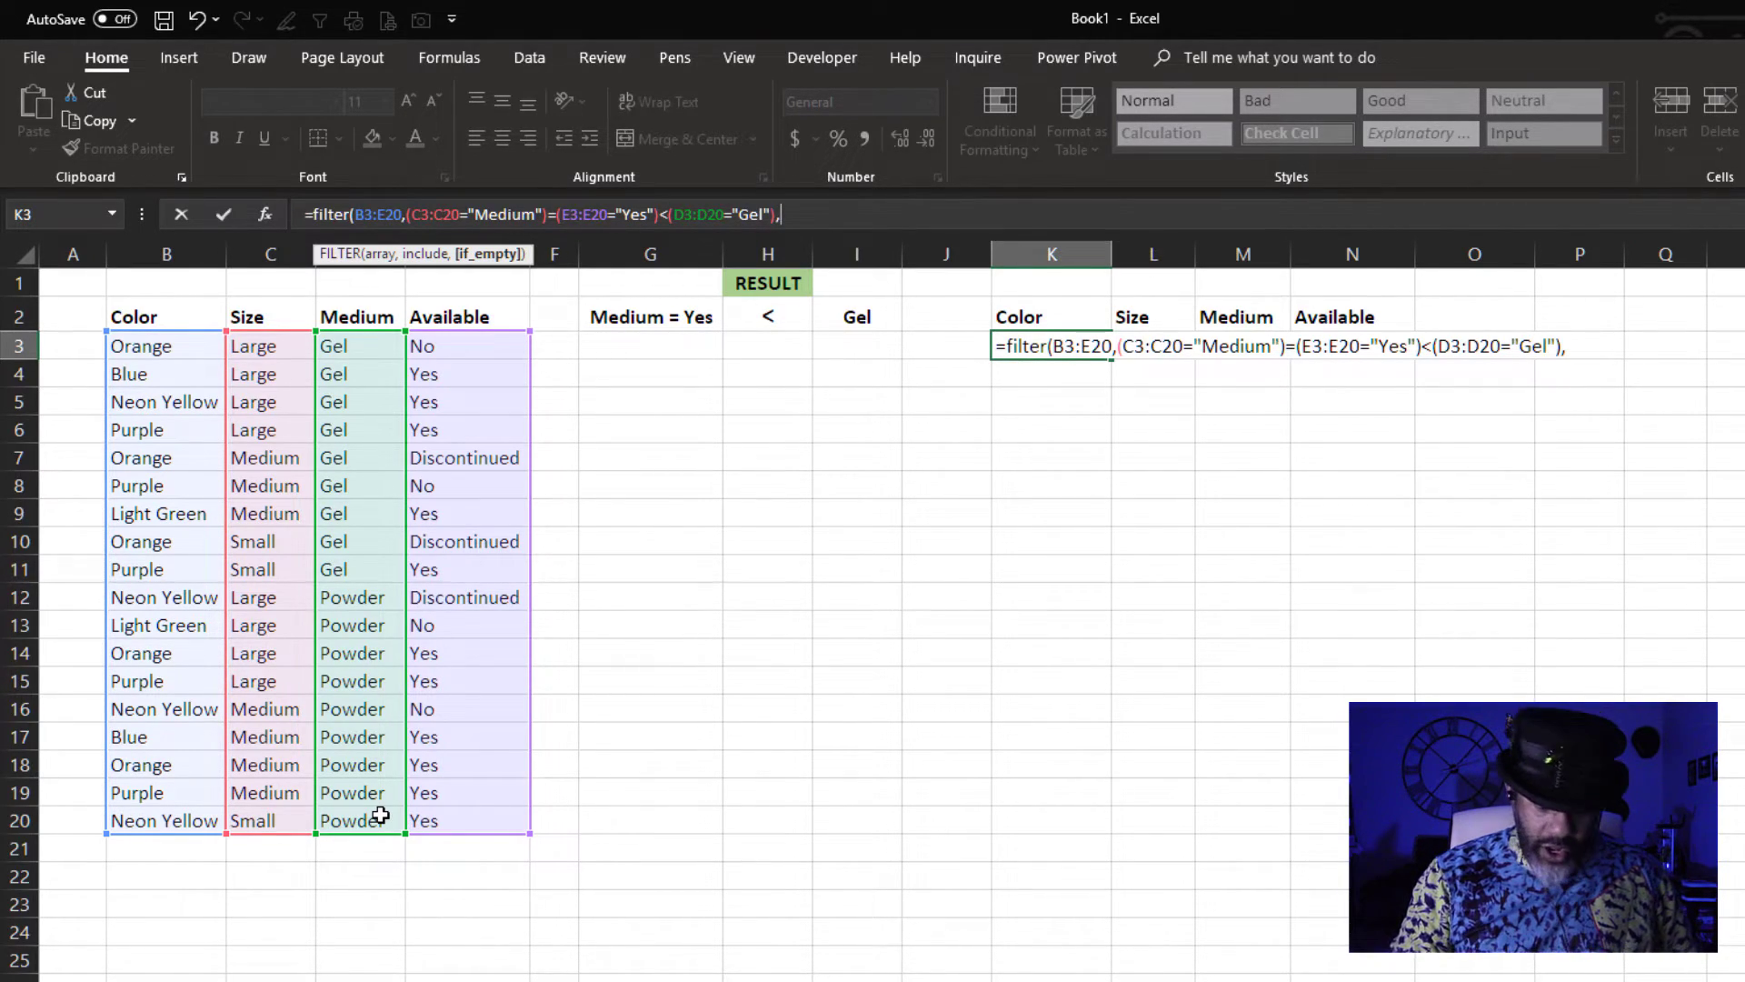
{"action": "type", "text": "\""}
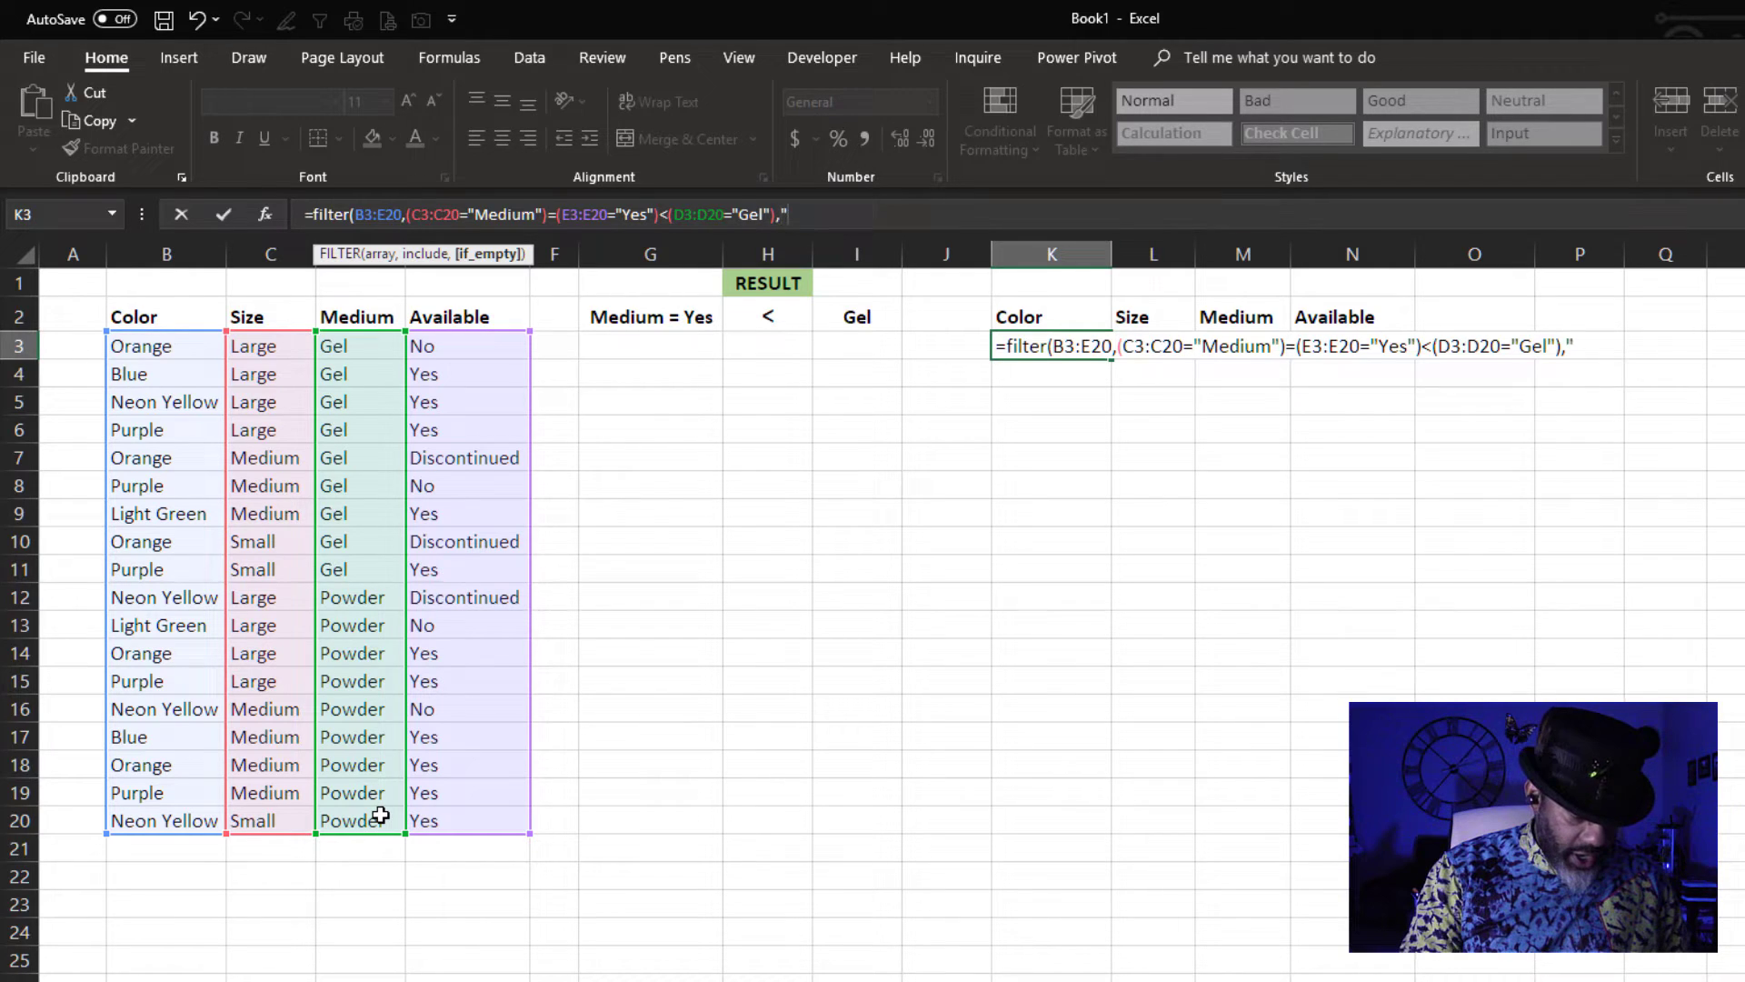
{"action": "type", "text": "SORRY!"}
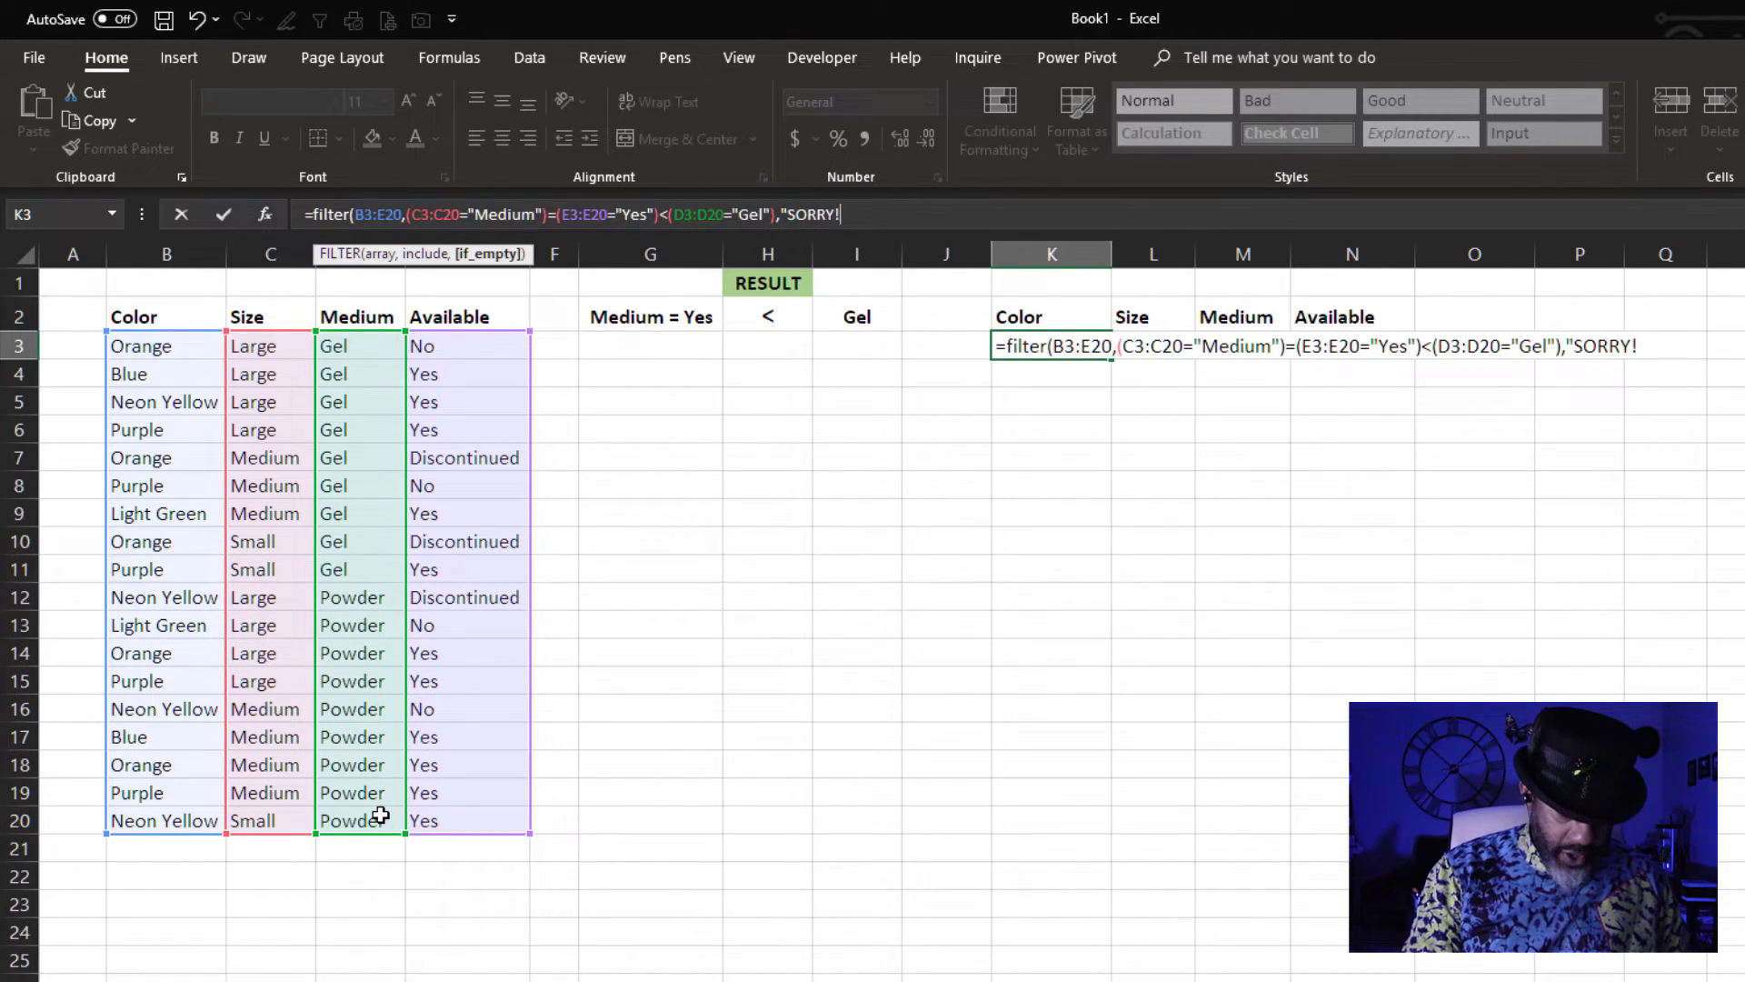
{"action": "type", "text": "\")"}
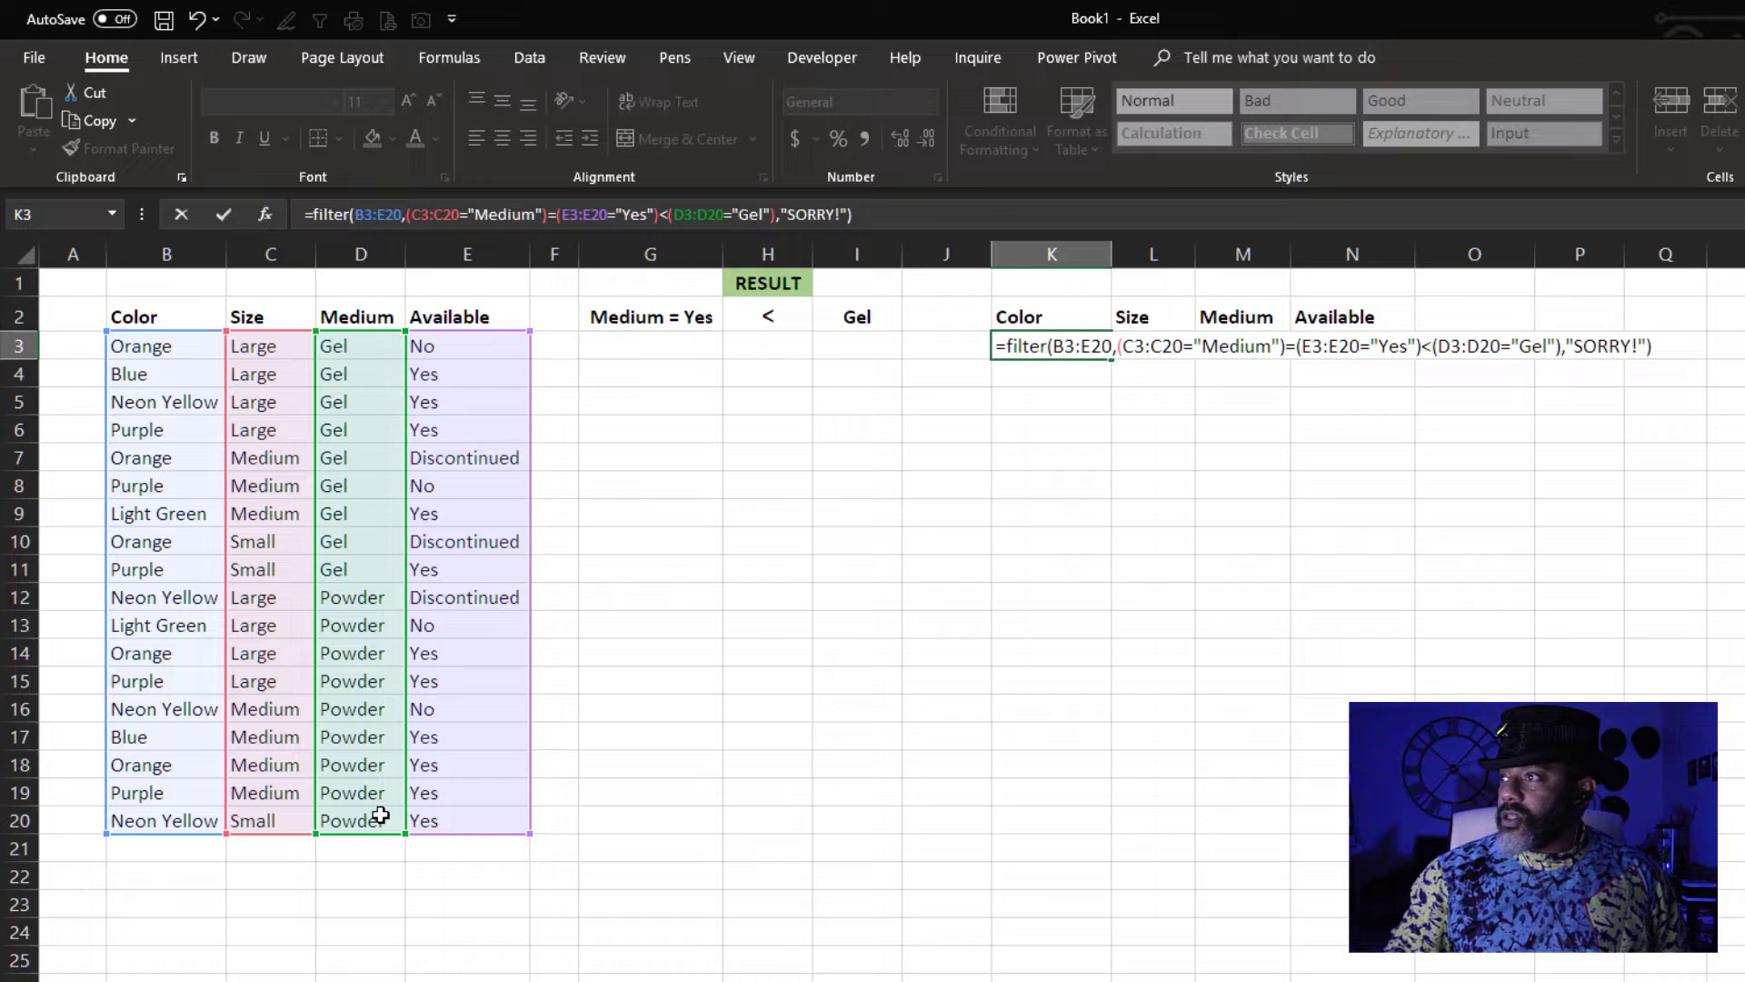
- Commit the FILTER formula so six Gel rows spill into K3:N8, then reselect K3
{"action": "key", "text": "Return"}
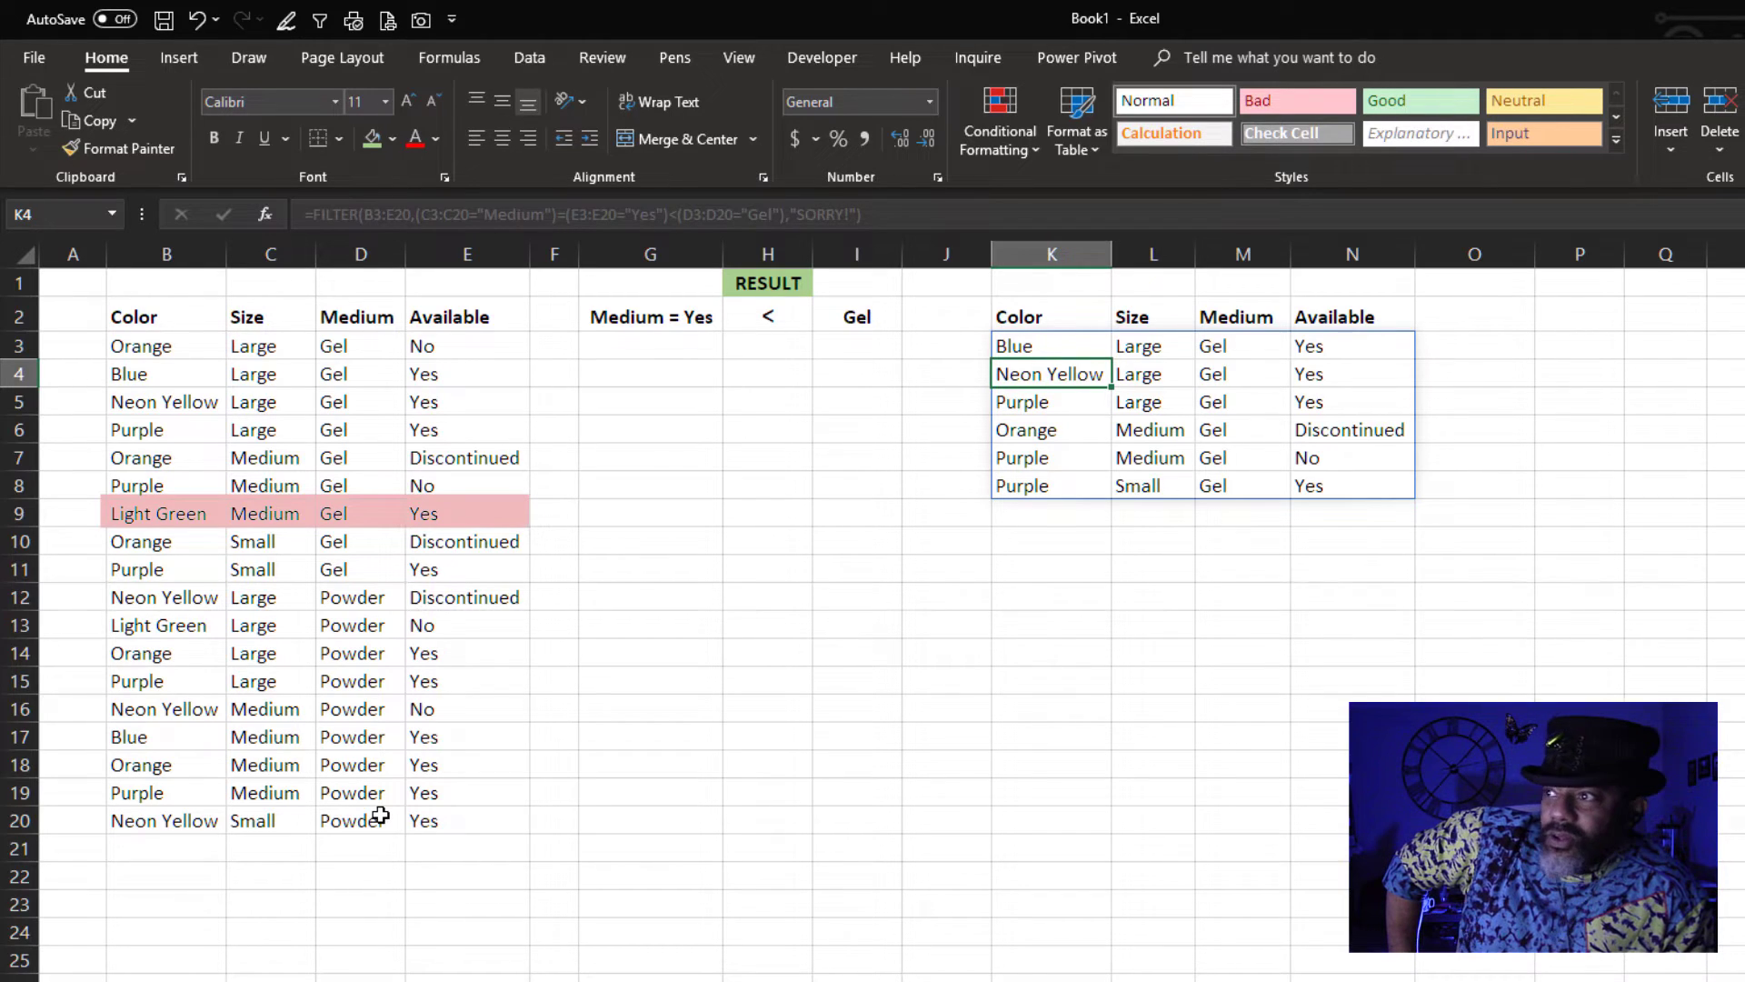
{"action": "key", "text": "Up"}
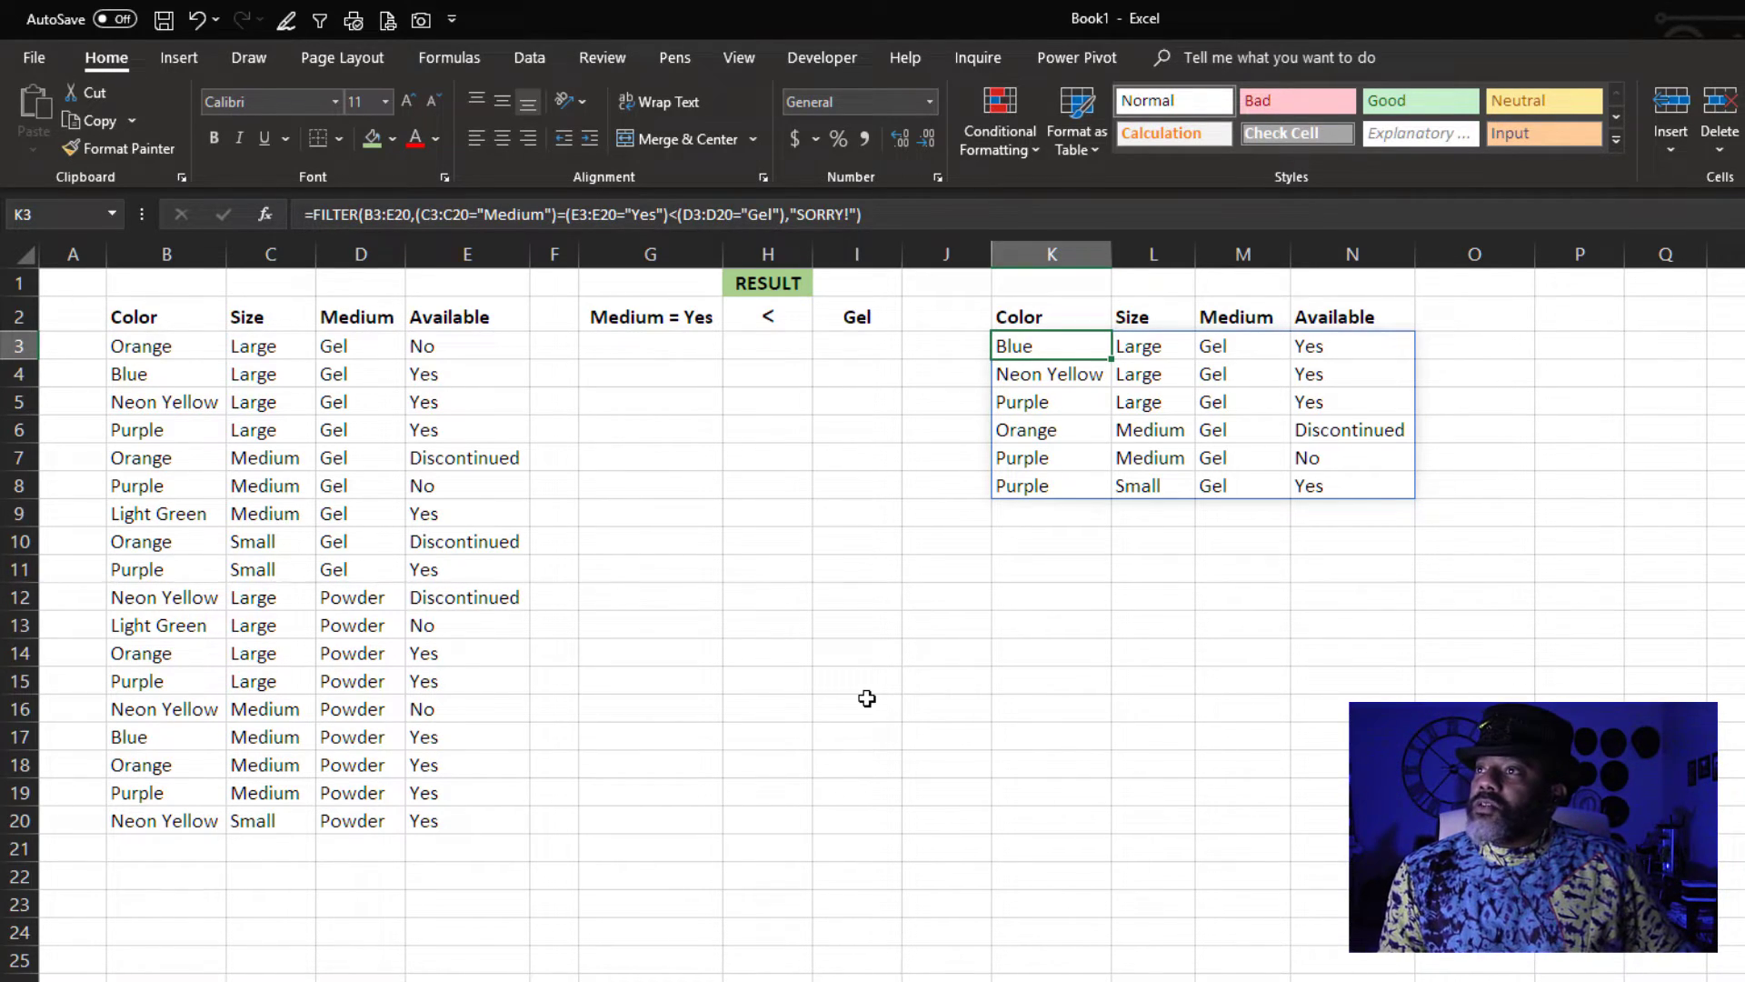
- Open Evaluate Formula for K3 and evaluate the Medium and Available Yes tests into TRUE/FALSE arrays
{"action": "left_click", "coordinate": [445, 60]}
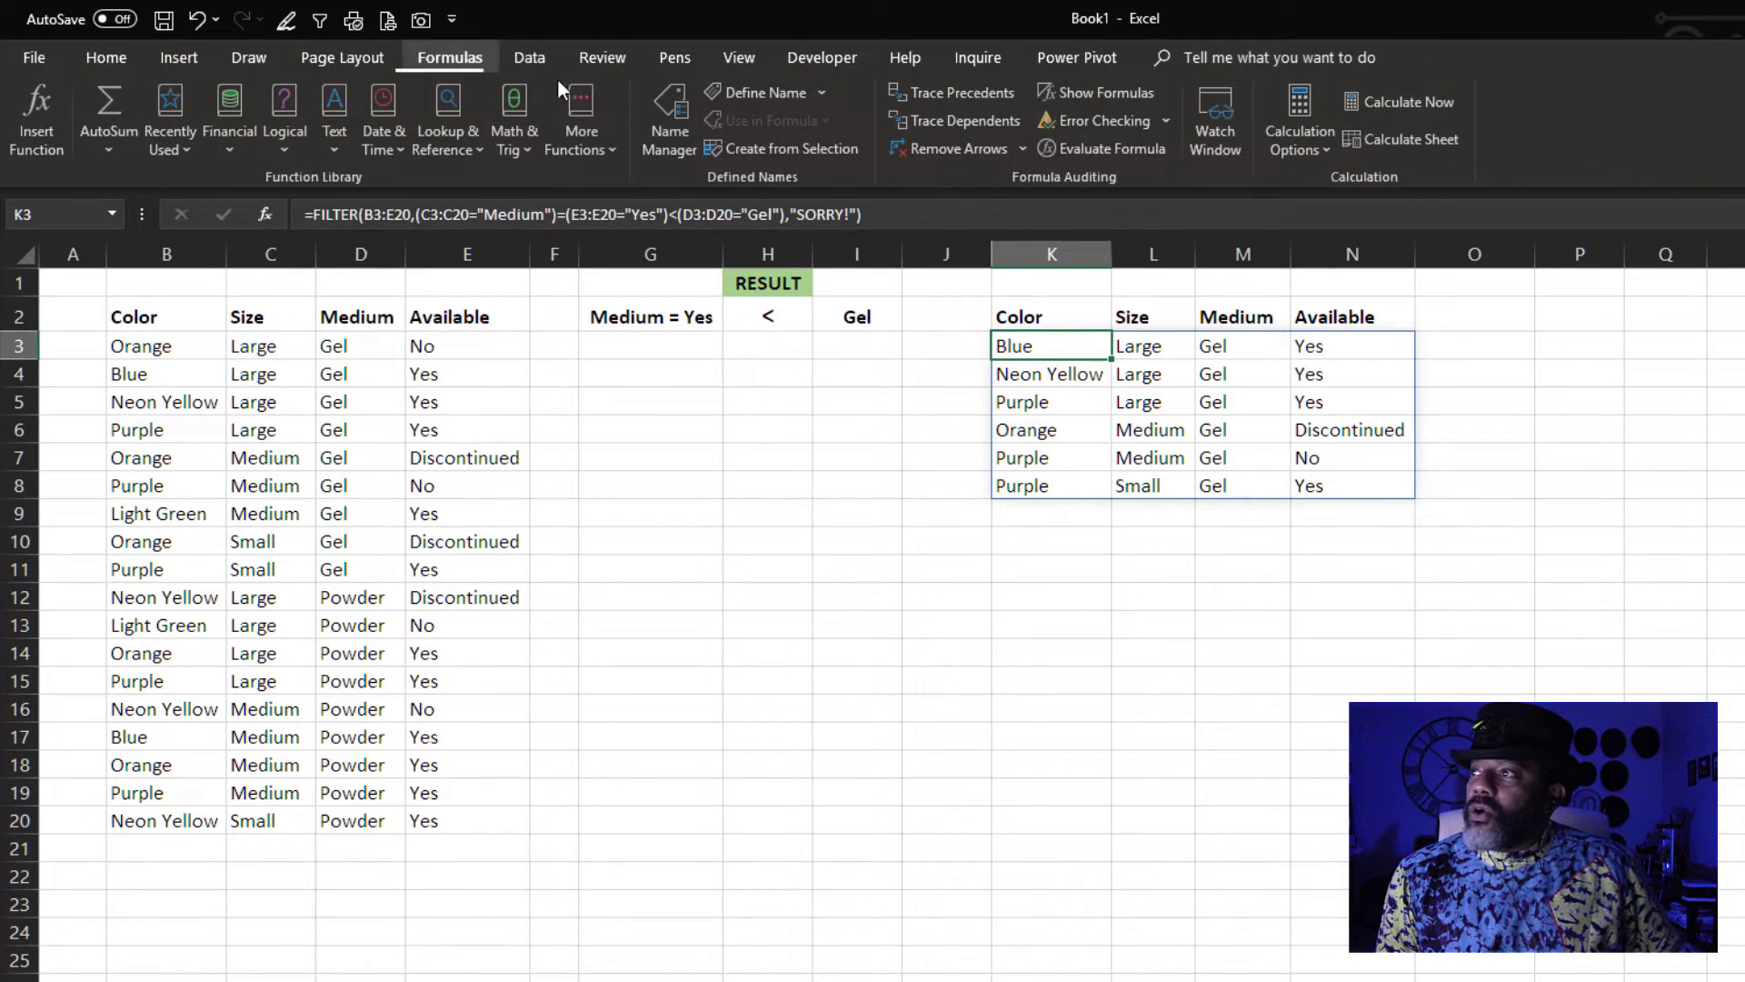
{"action": "left_click", "coordinate": [1082, 149]}
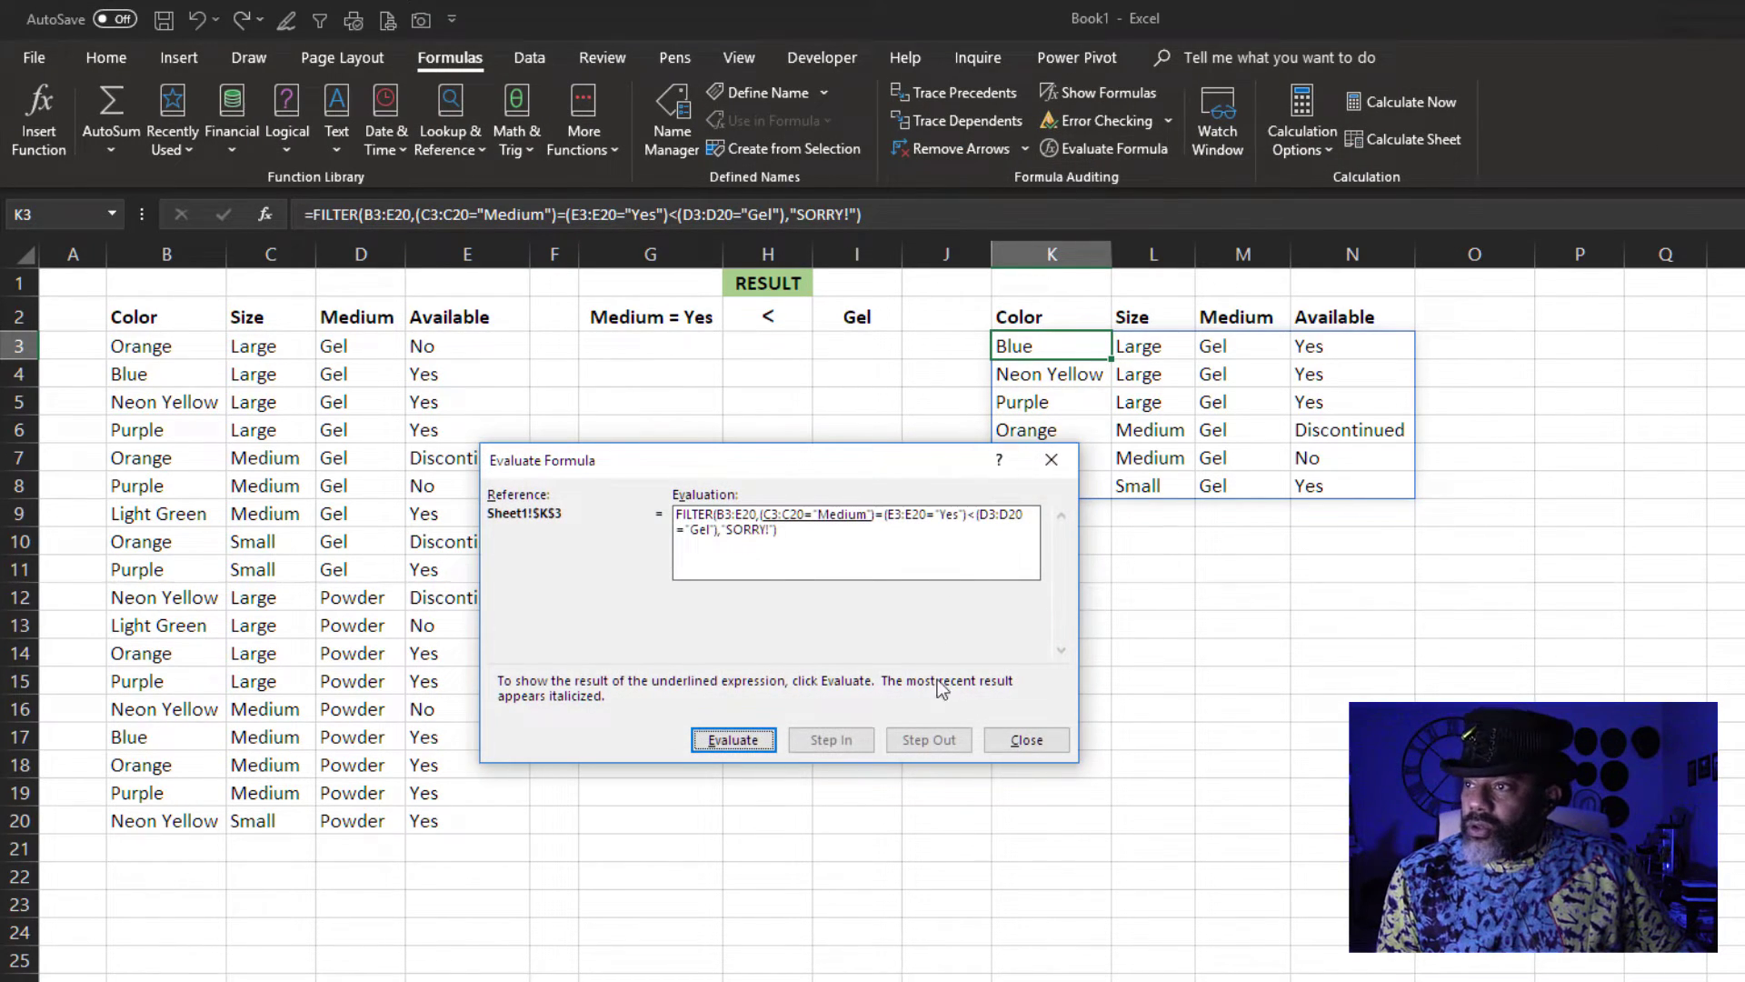
{"action": "left_click", "coordinate": [743, 747]}
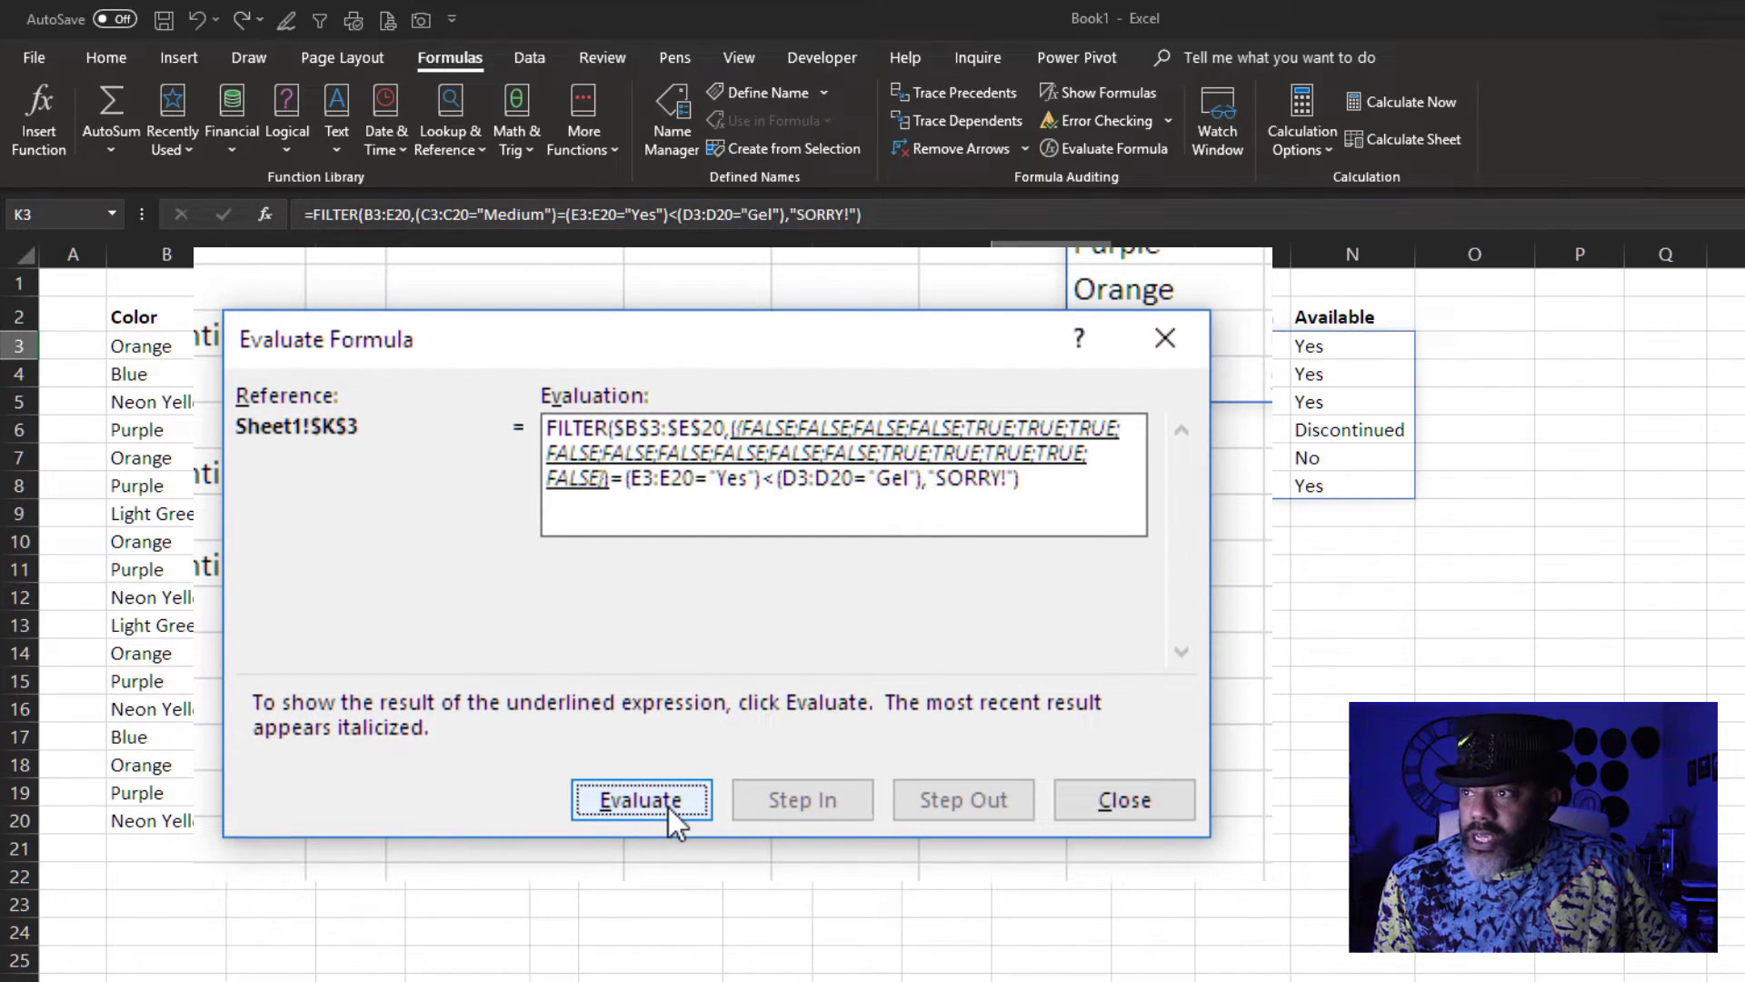
{"action": "left_click", "coordinate": [668, 807]}
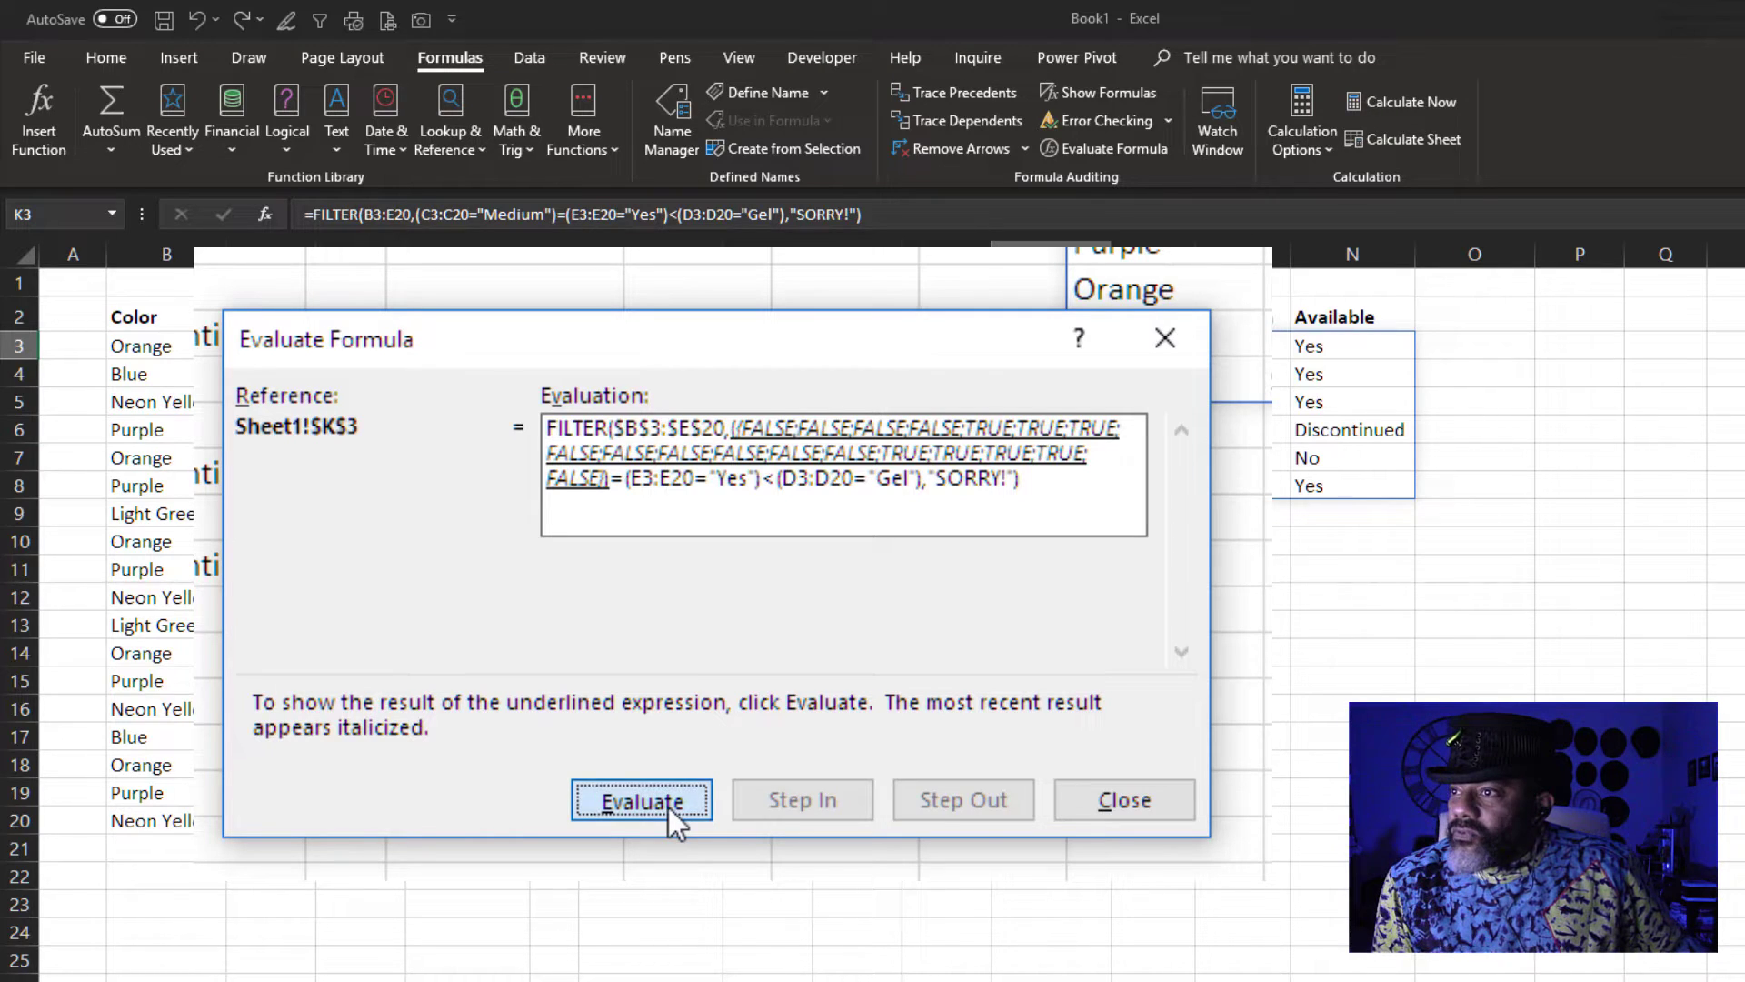
{"action": "left_click", "coordinate": [668, 807]}
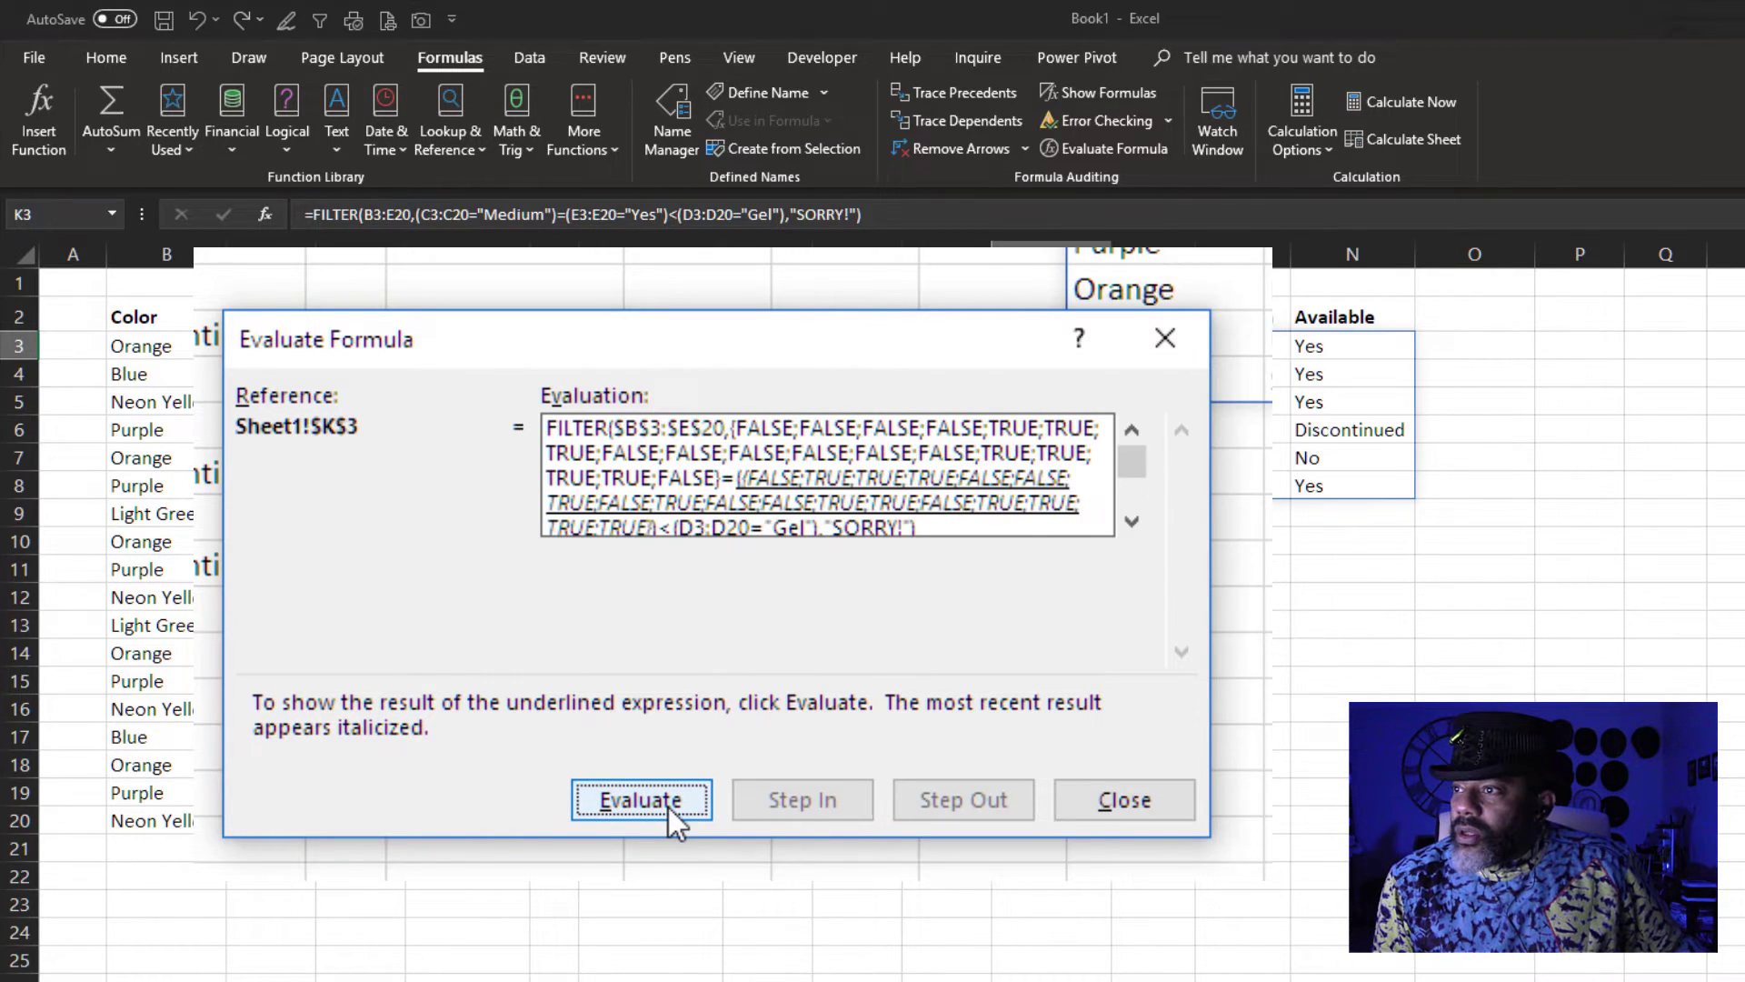
- Evaluate the equality, the Gel test and the less-than comparison until FILTER returns Blue
{"action": "left_click", "coordinate": [1127, 521]}
{"action": "key", "text": "Return"}
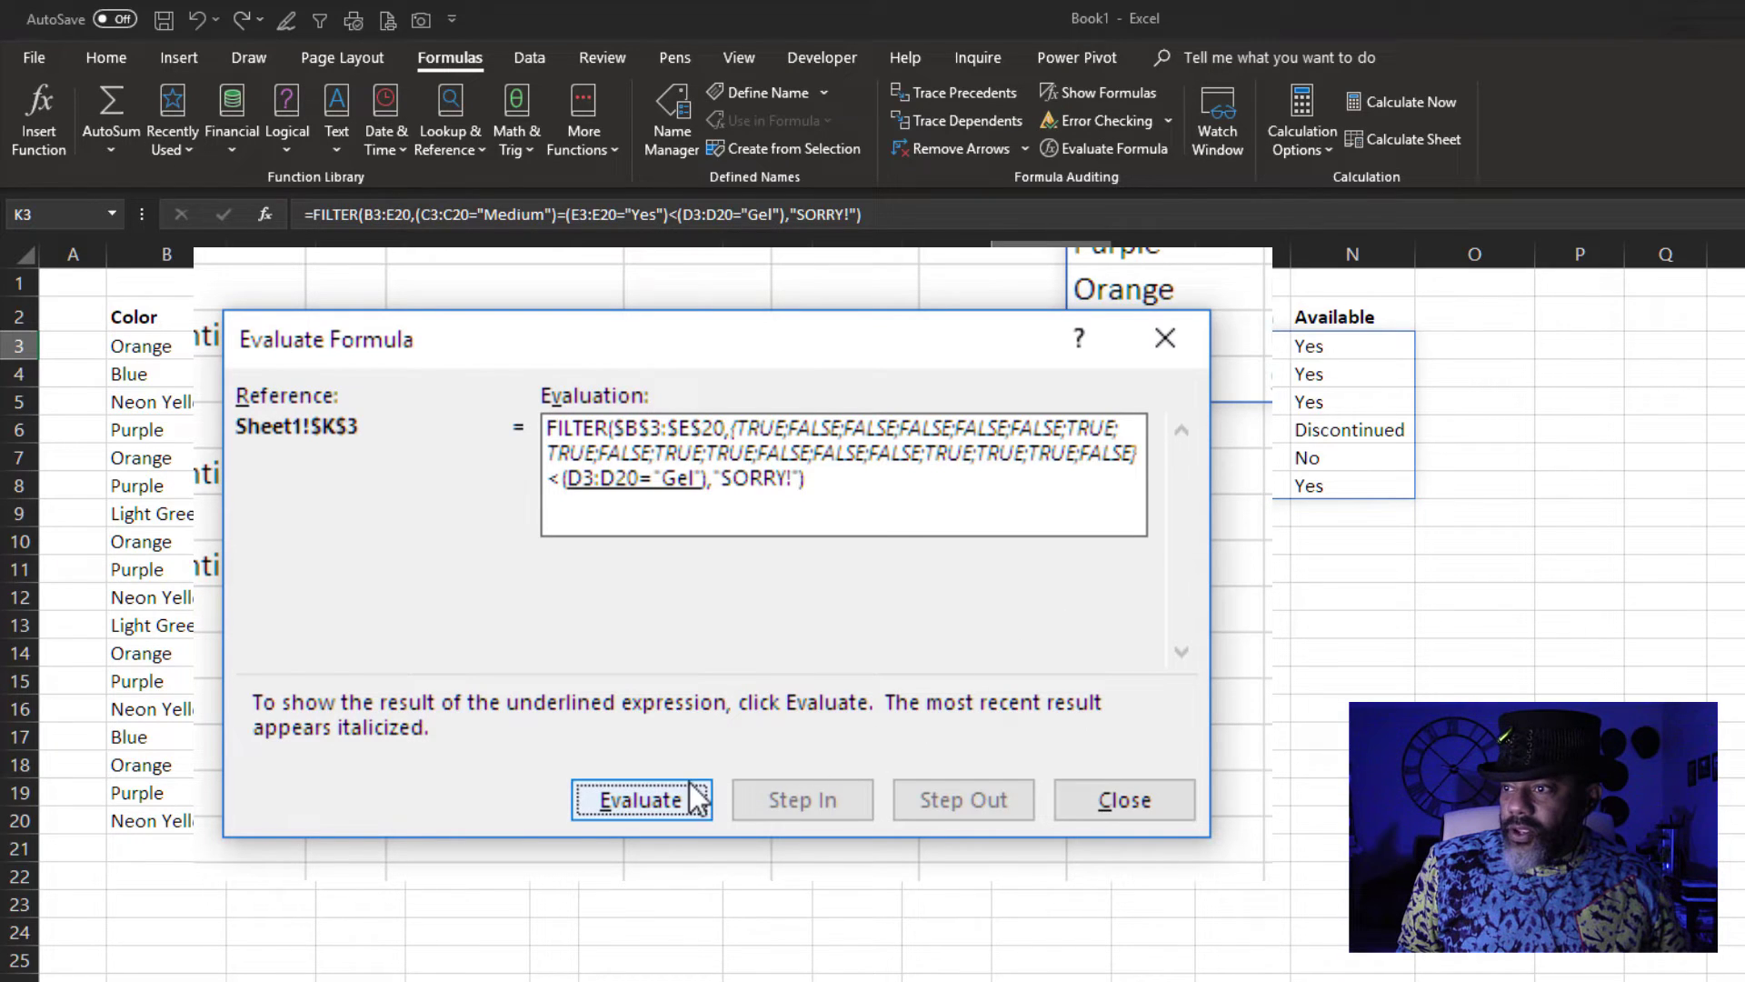
{"action": "left_click", "coordinate": [641, 799]}
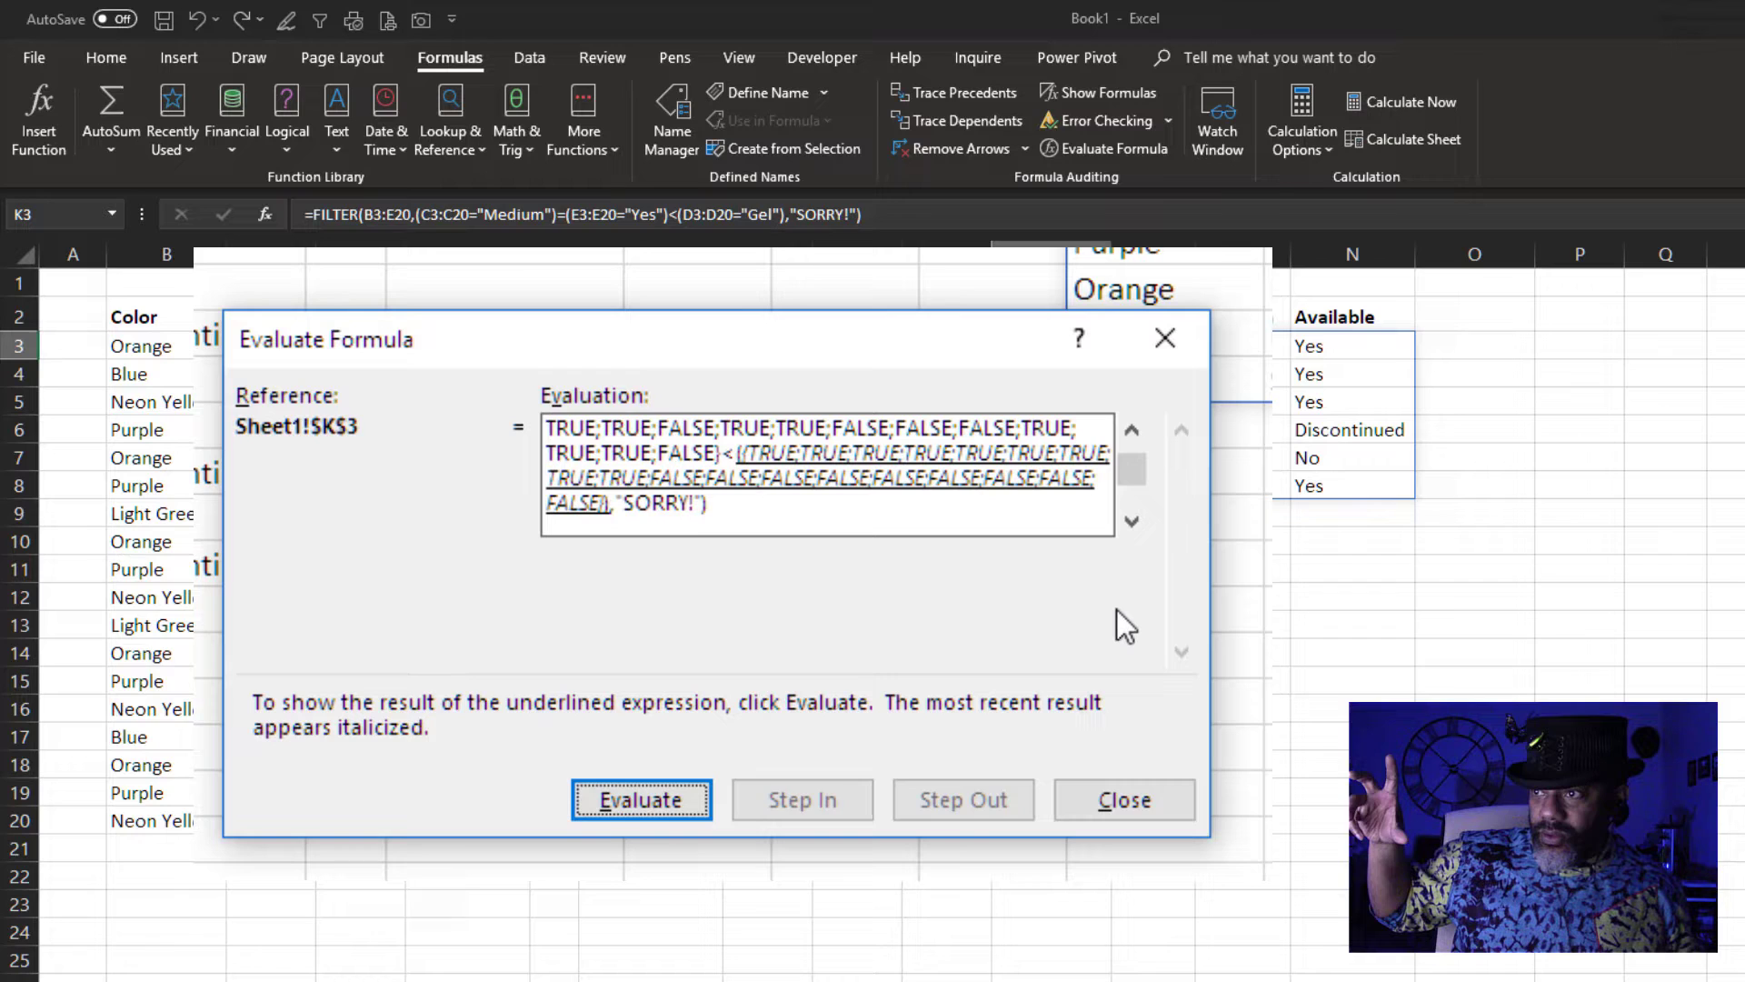
{"action": "left_click", "coordinate": [676, 814]}
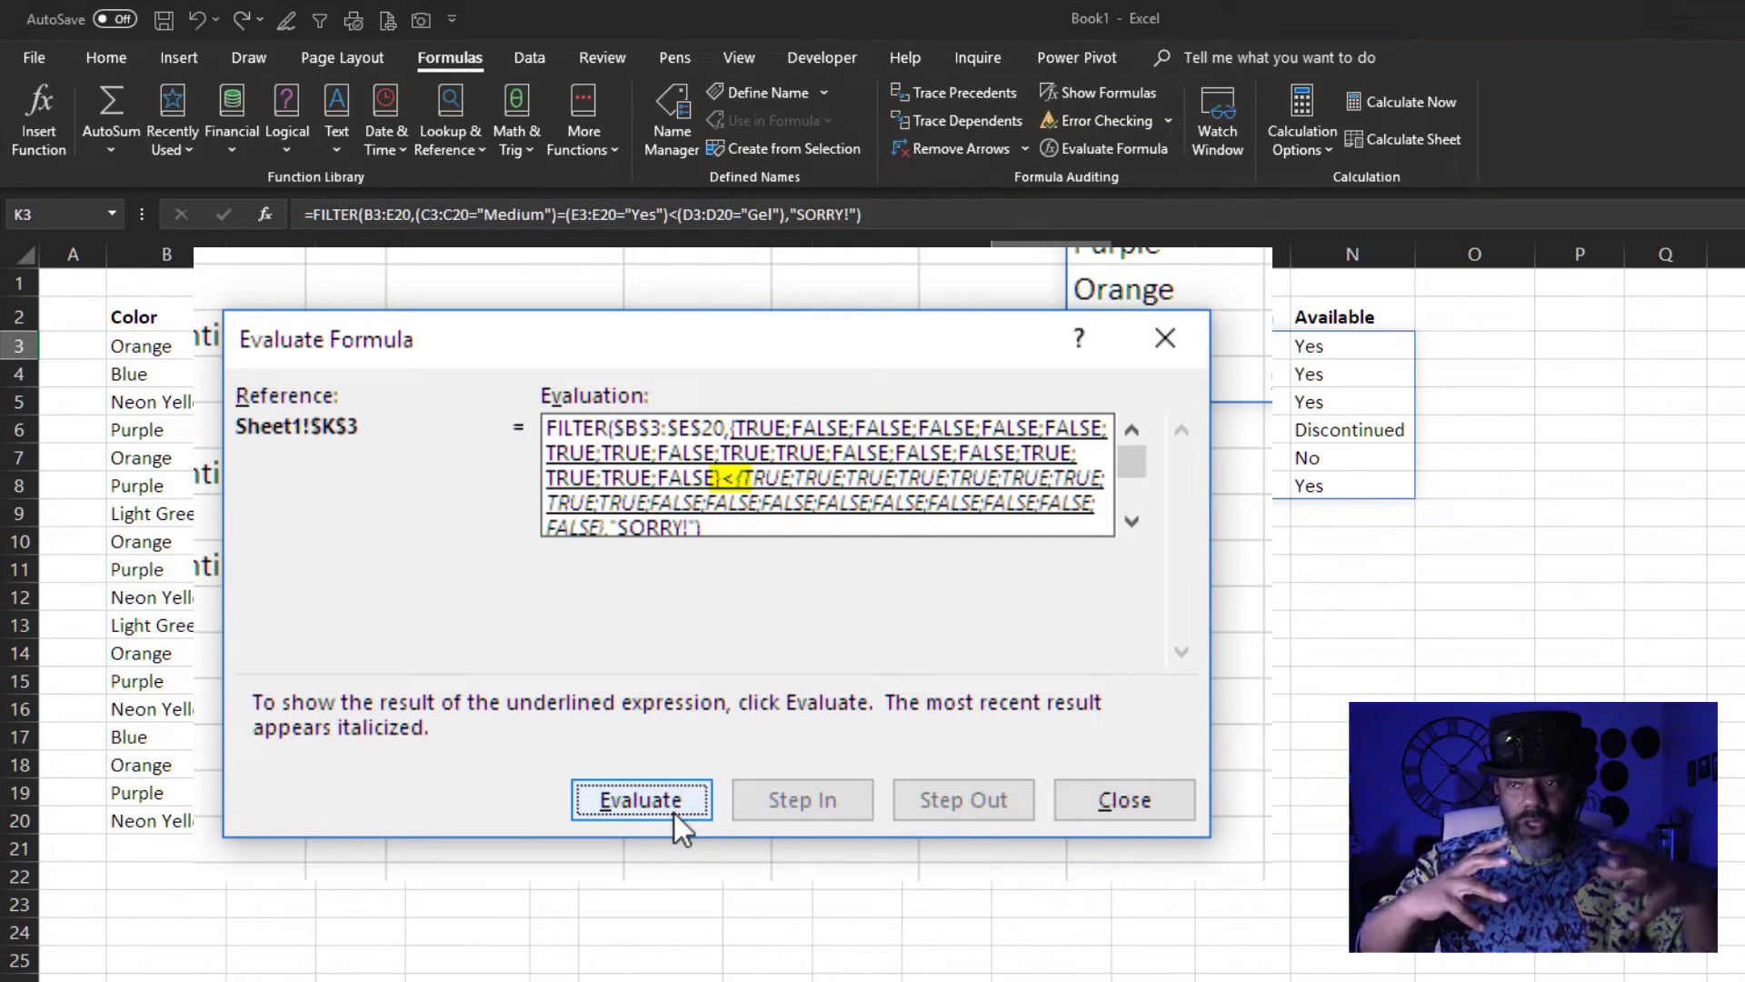
{"action": "left_click", "coordinate": [673, 813]}
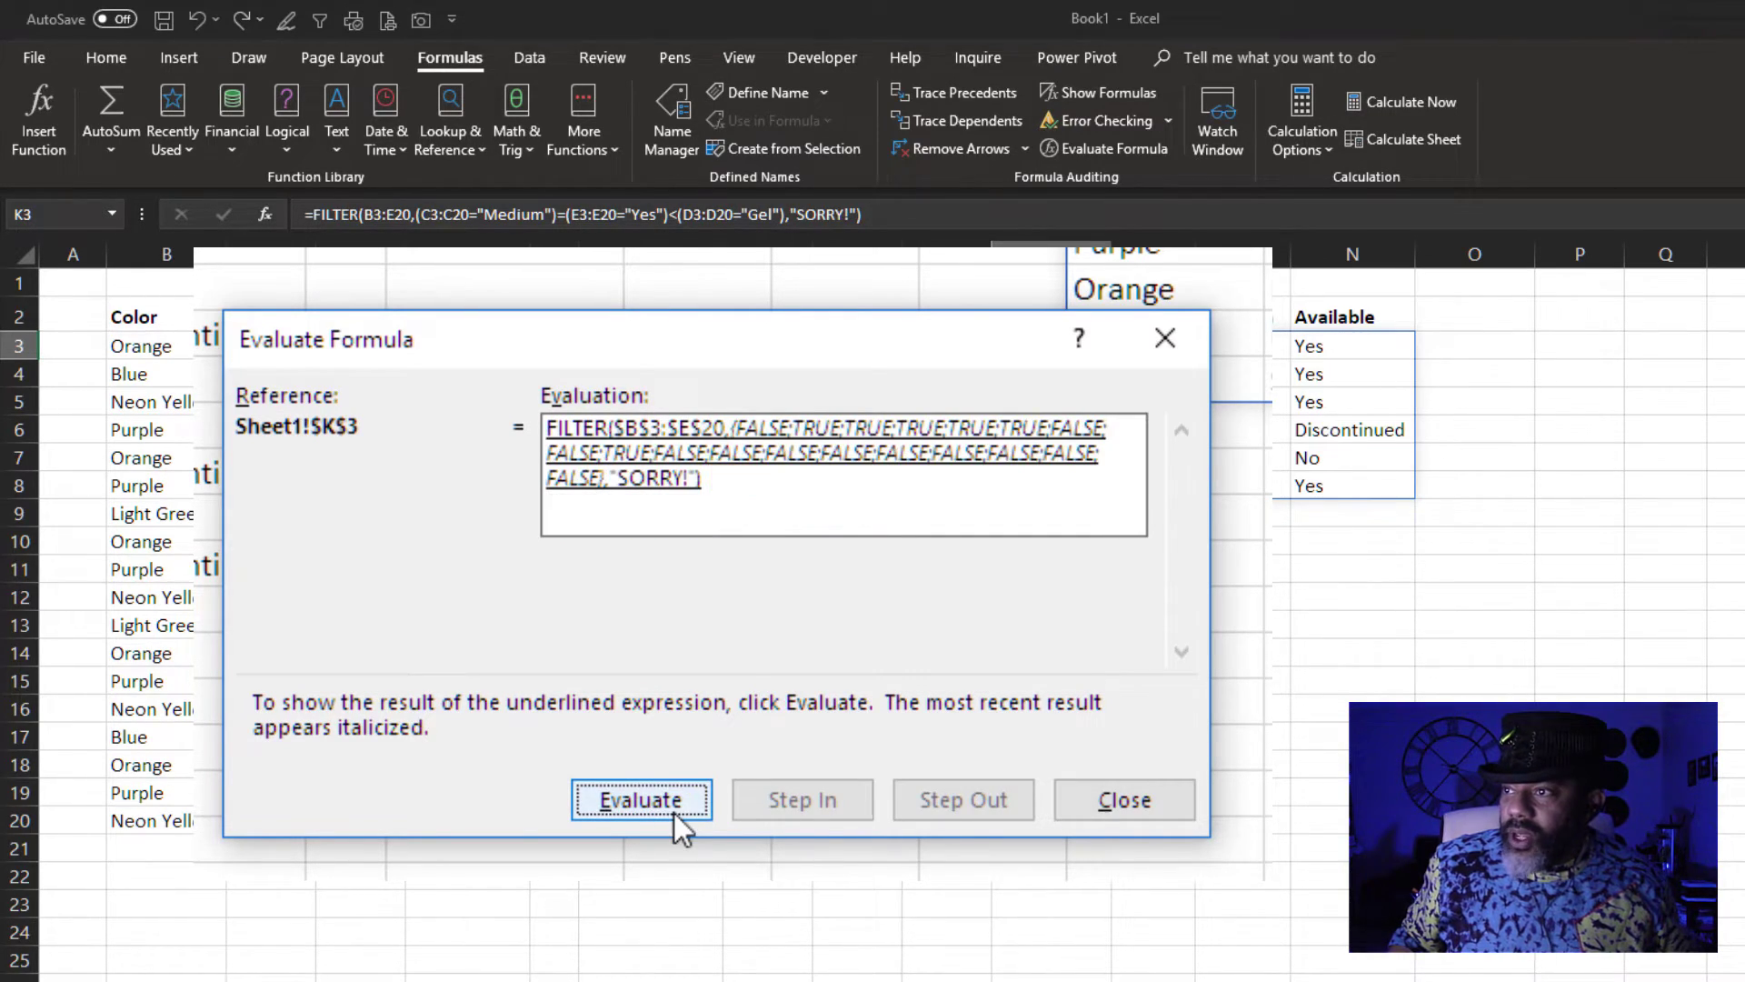
{"action": "left_click", "coordinate": [673, 812]}
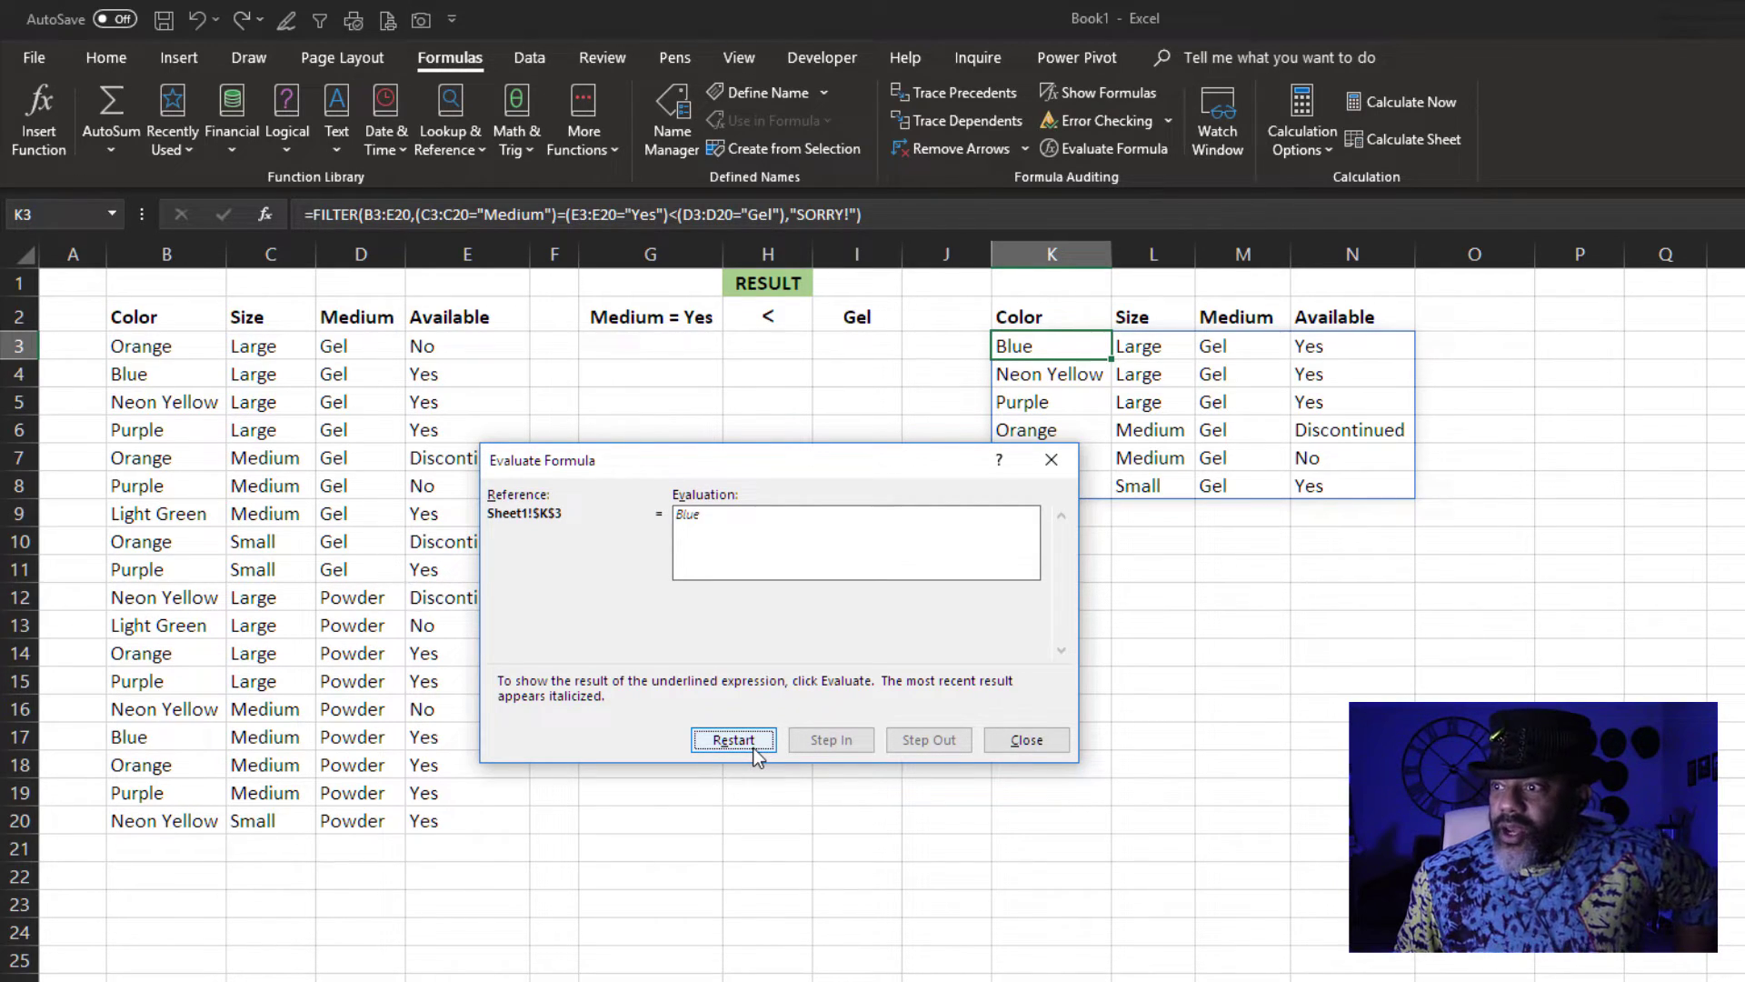
- Close the Evaluate Formula dialog and move the selection to cell G3
{"action": "left_click", "coordinate": [1003, 741]}
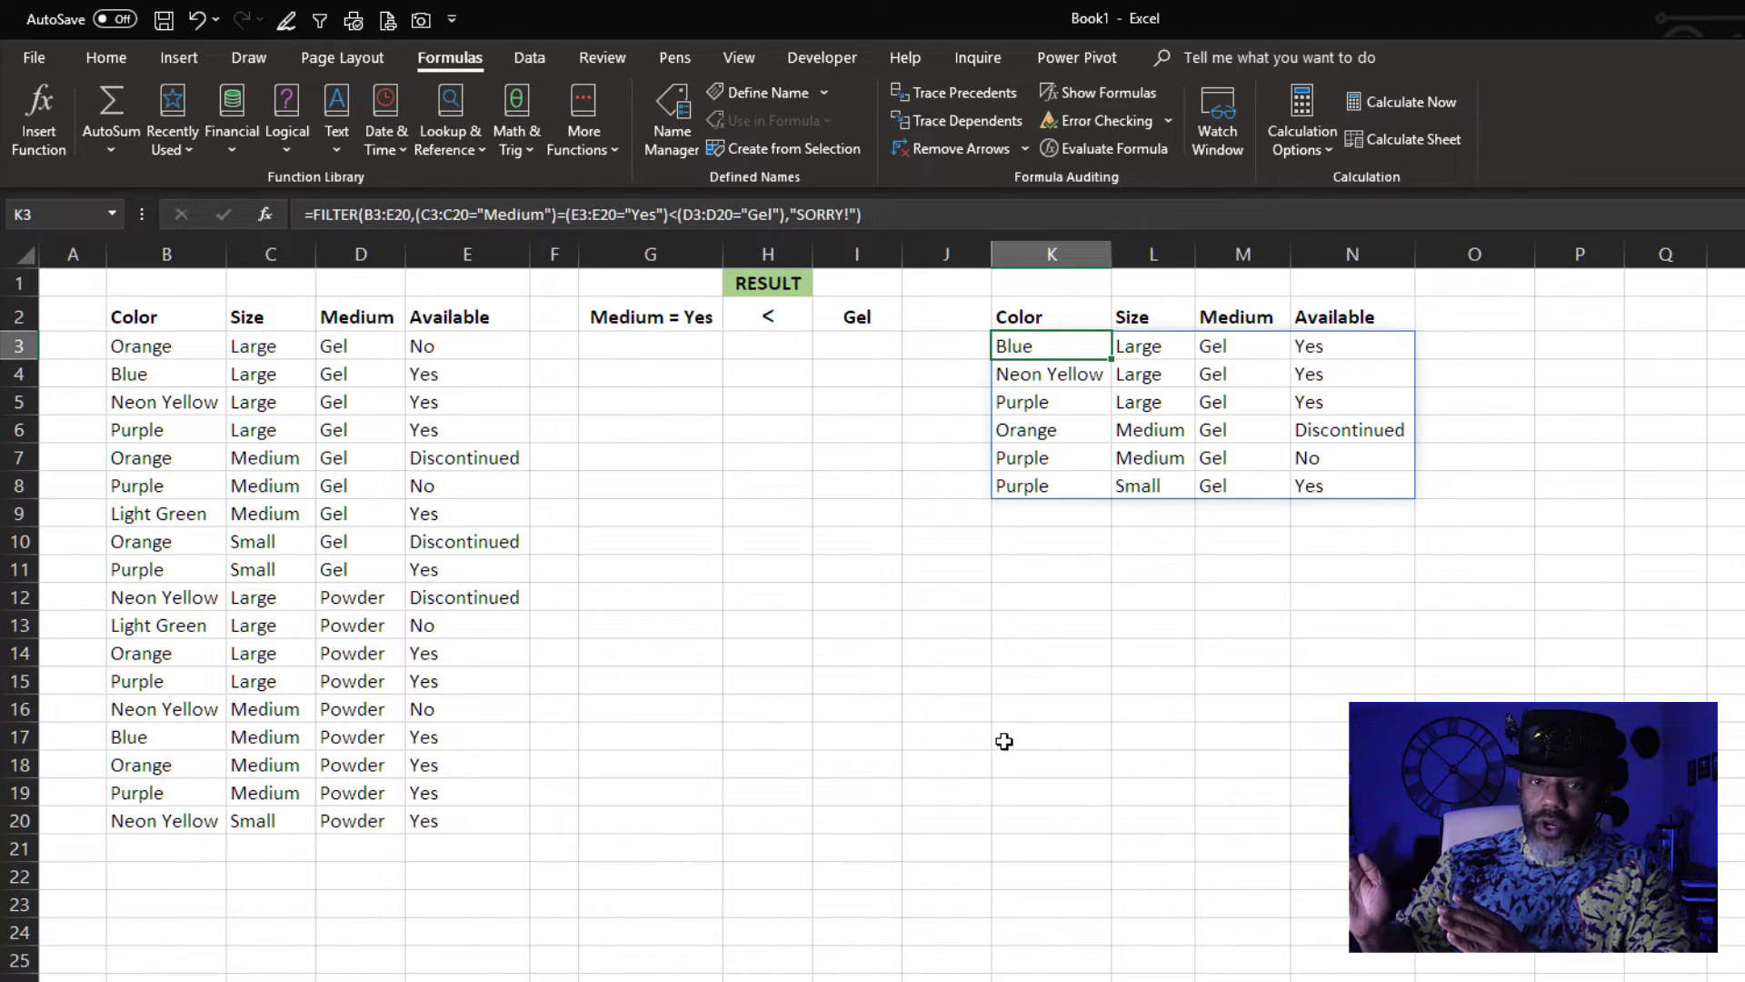
{"action": "key", "text": "Left"}
{"action": "key", "text": "Left"}
{"action": "key", "text": "Left"}
{"action": "key", "text": "Left"}
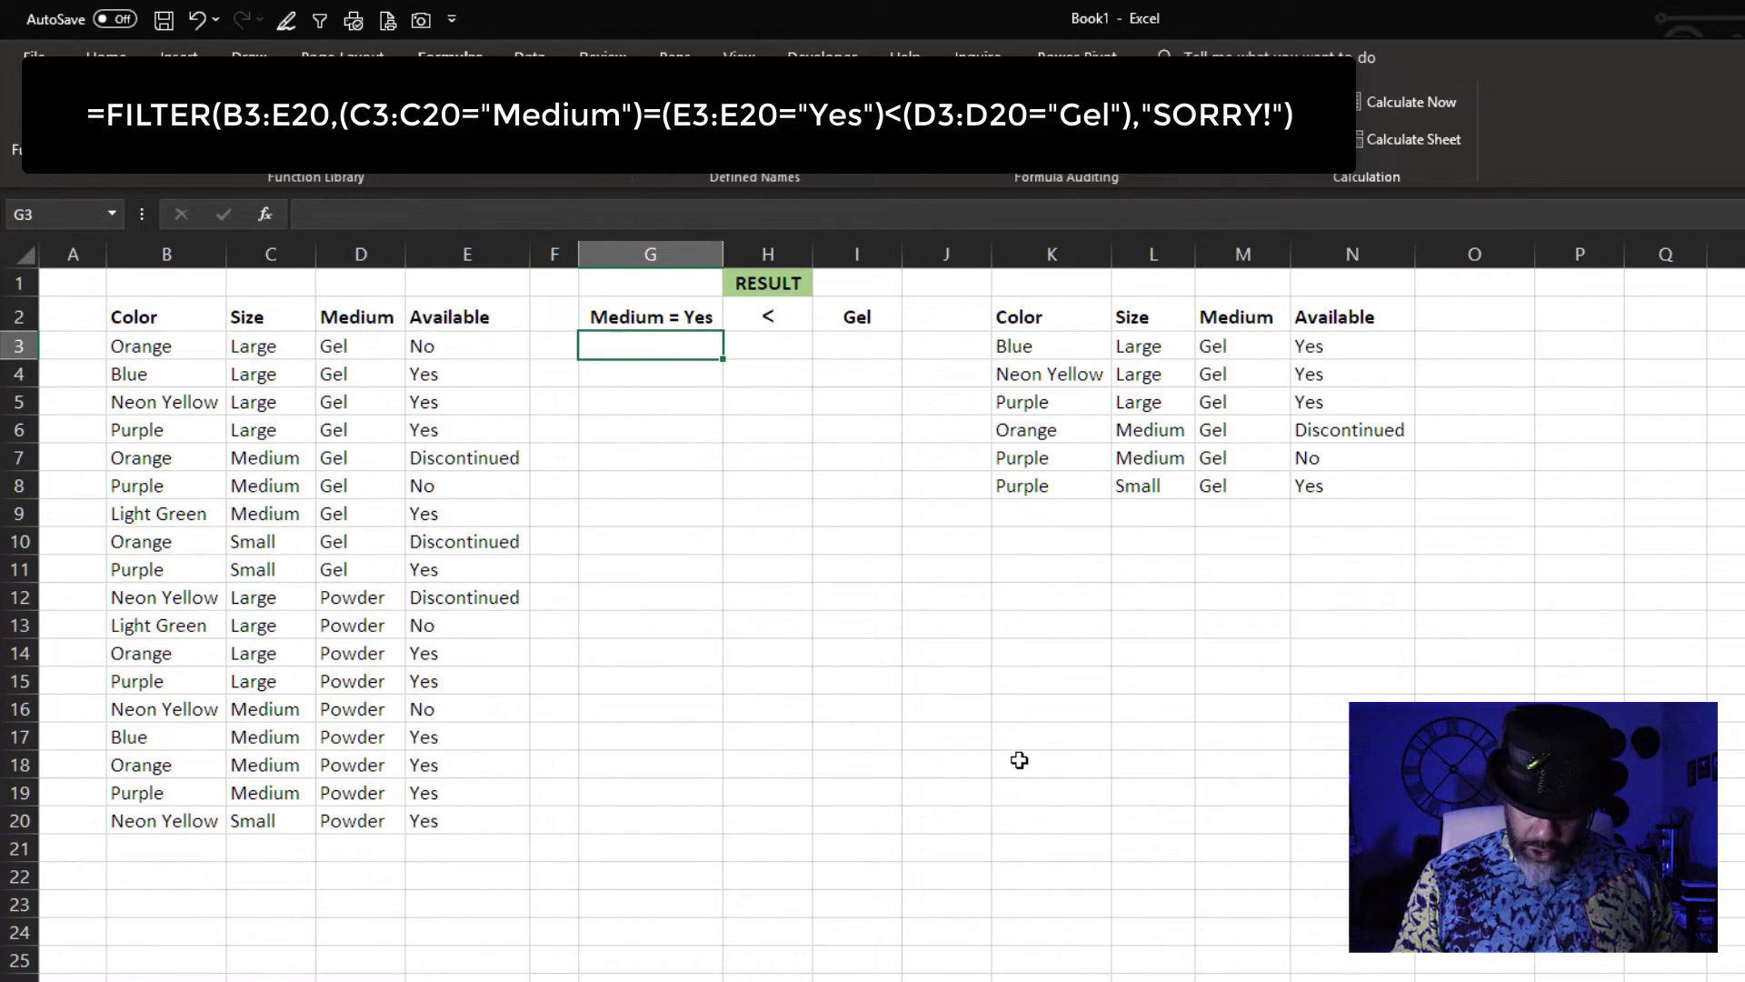
- Enter Medium = Yes flags going down: 1 in G3, 0 in G4, 1 in G9, and 1s from G17
{"action": "type", "text": "1"}
{"action": "key", "text": "Return"}
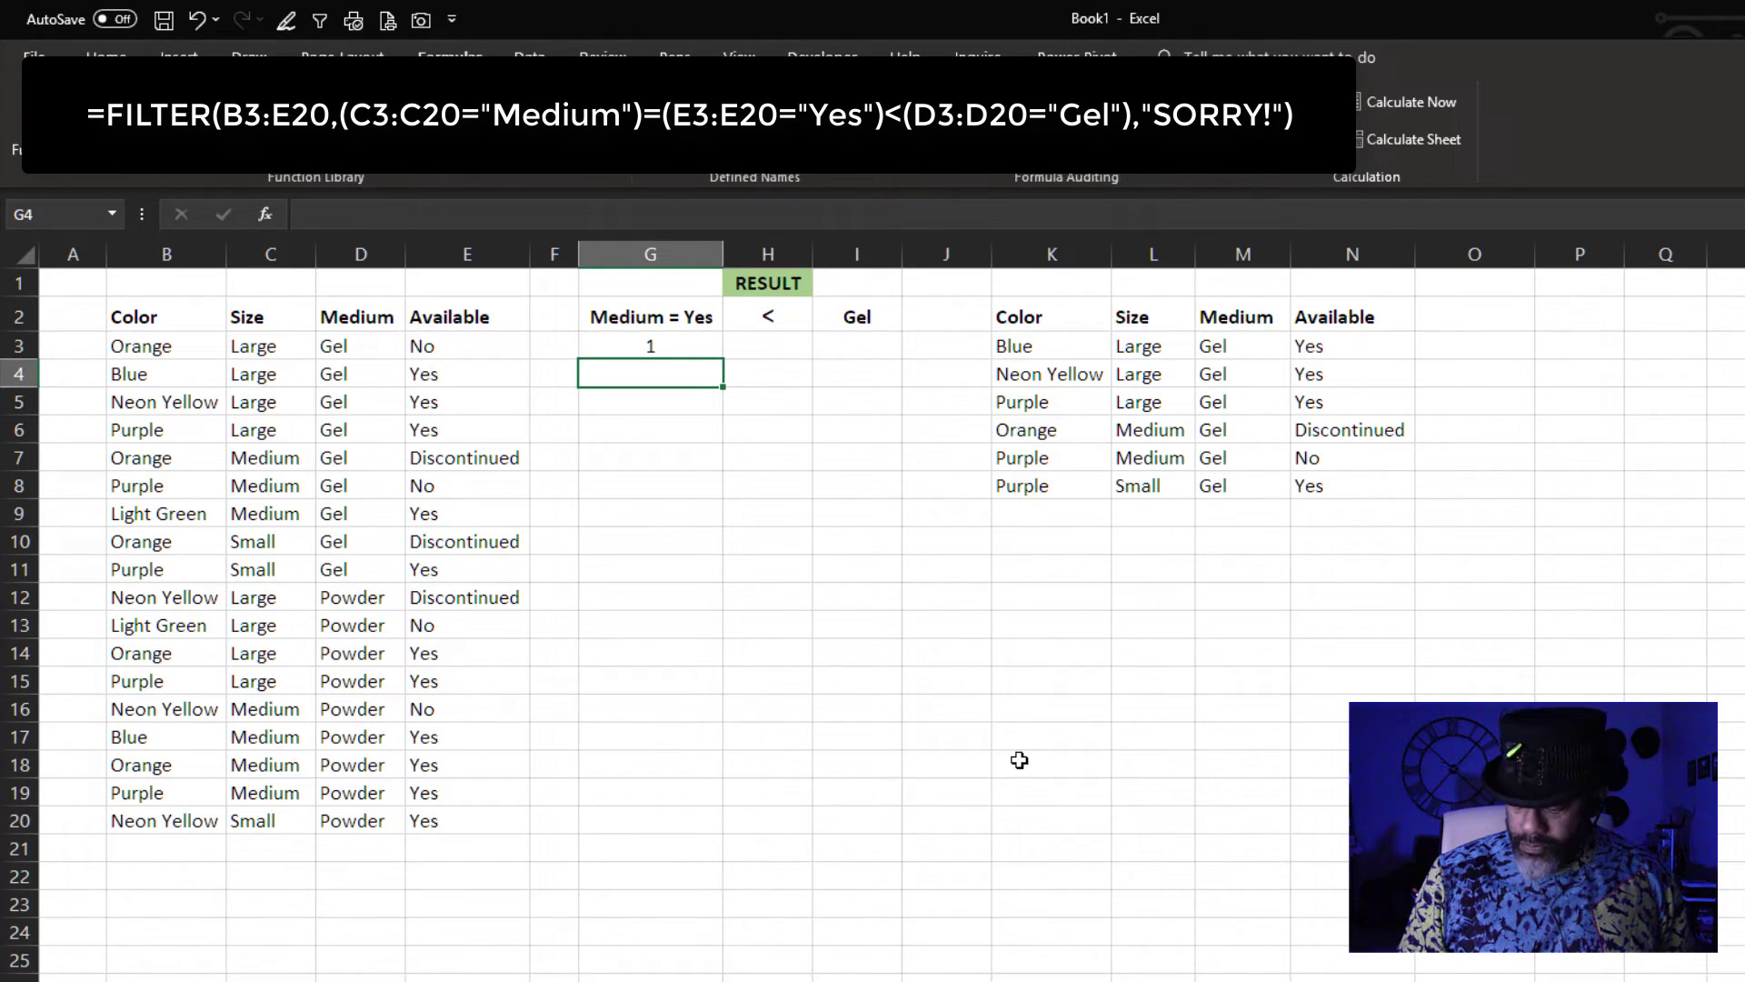
{"action": "type", "text": "0"}
{"action": "key", "text": "Return"}
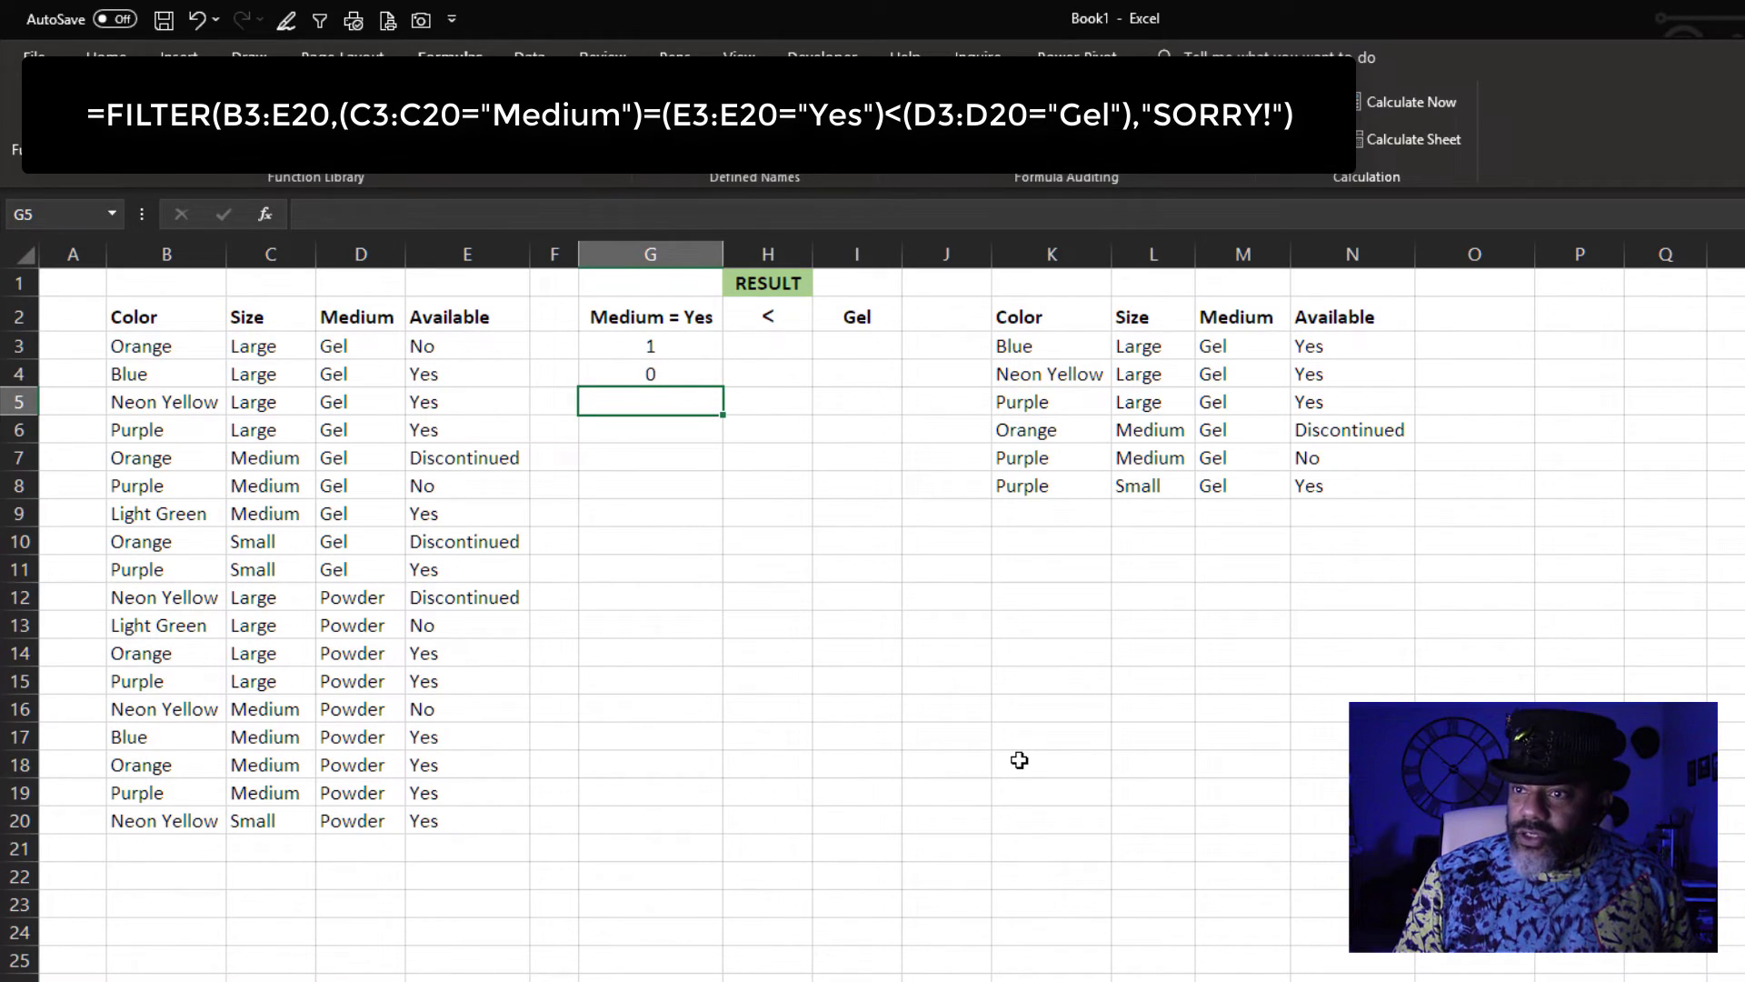
{"action": "left_click", "coordinate": [669, 510]}
{"action": "type", "text": "1"}
{"action": "key", "text": "Return"}
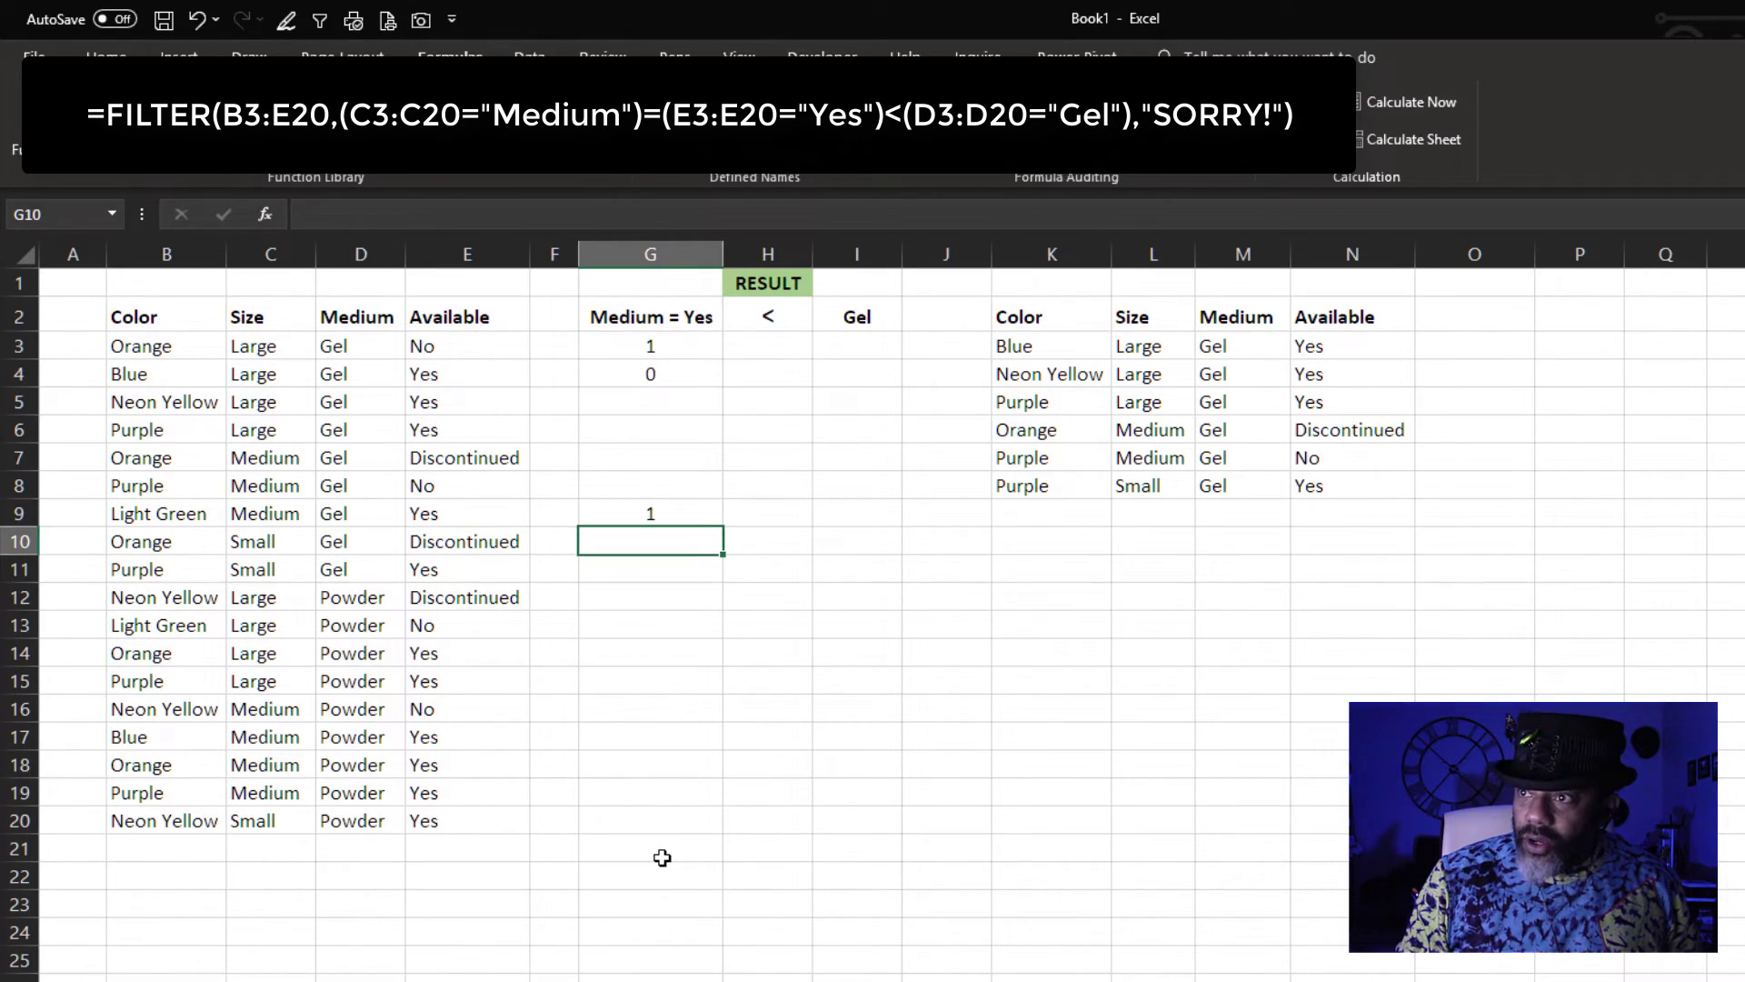
{"action": "key", "text": "Down"}
{"action": "key", "text": "Down"}
{"action": "key", "text": "Down"}
{"action": "key", "text": "Down"}
{"action": "key", "text": "Down"}
{"action": "key", "text": "Down"}
{"action": "key", "text": "Down"}
{"action": "type", "text": "1"}
{"action": "key", "text": "Return"}
{"action": "type", "text": "1"}
{"action": "key", "text": "Return"}
{"action": "type", "text": "1"}
{"action": "key", "text": "Return"}
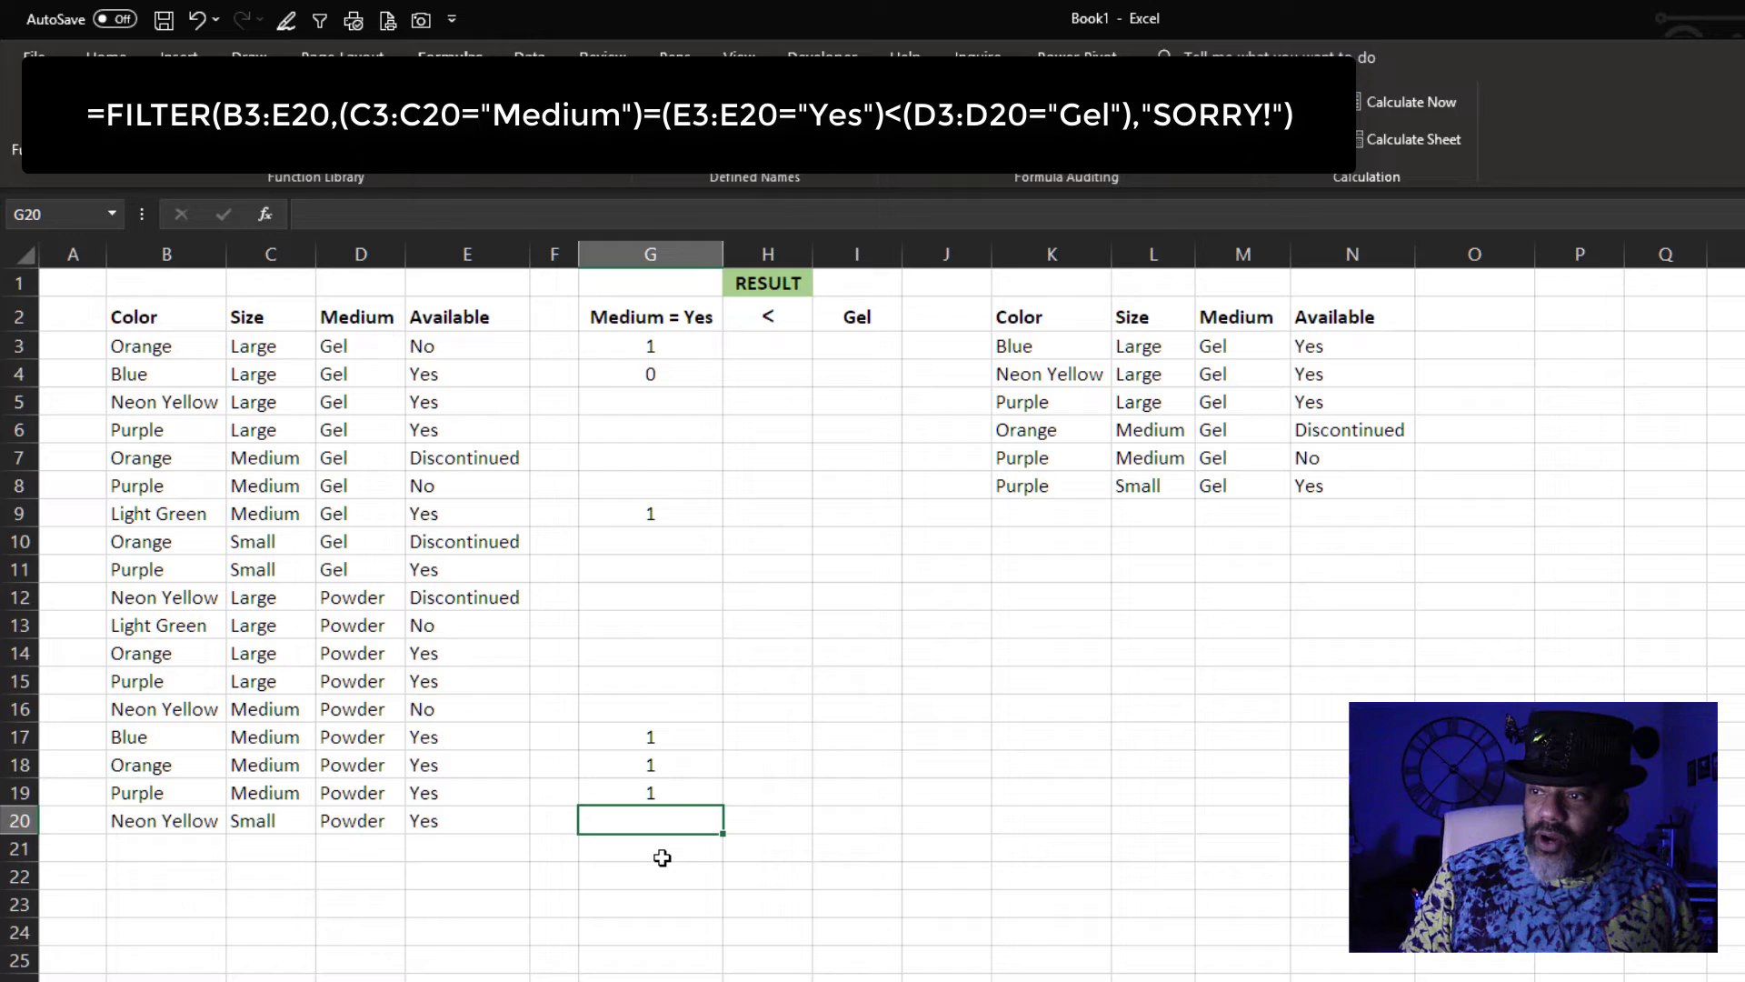
- Fill the remaining Medium = Yes cells with 0s and 1s working upward from G20 to G5
{"action": "type", "text": "0"}
{"action": "key", "text": "Up"}
{"action": "key", "text": "Up"}
{"action": "key", "text": "Up"}
{"action": "key", "text": "Up"}
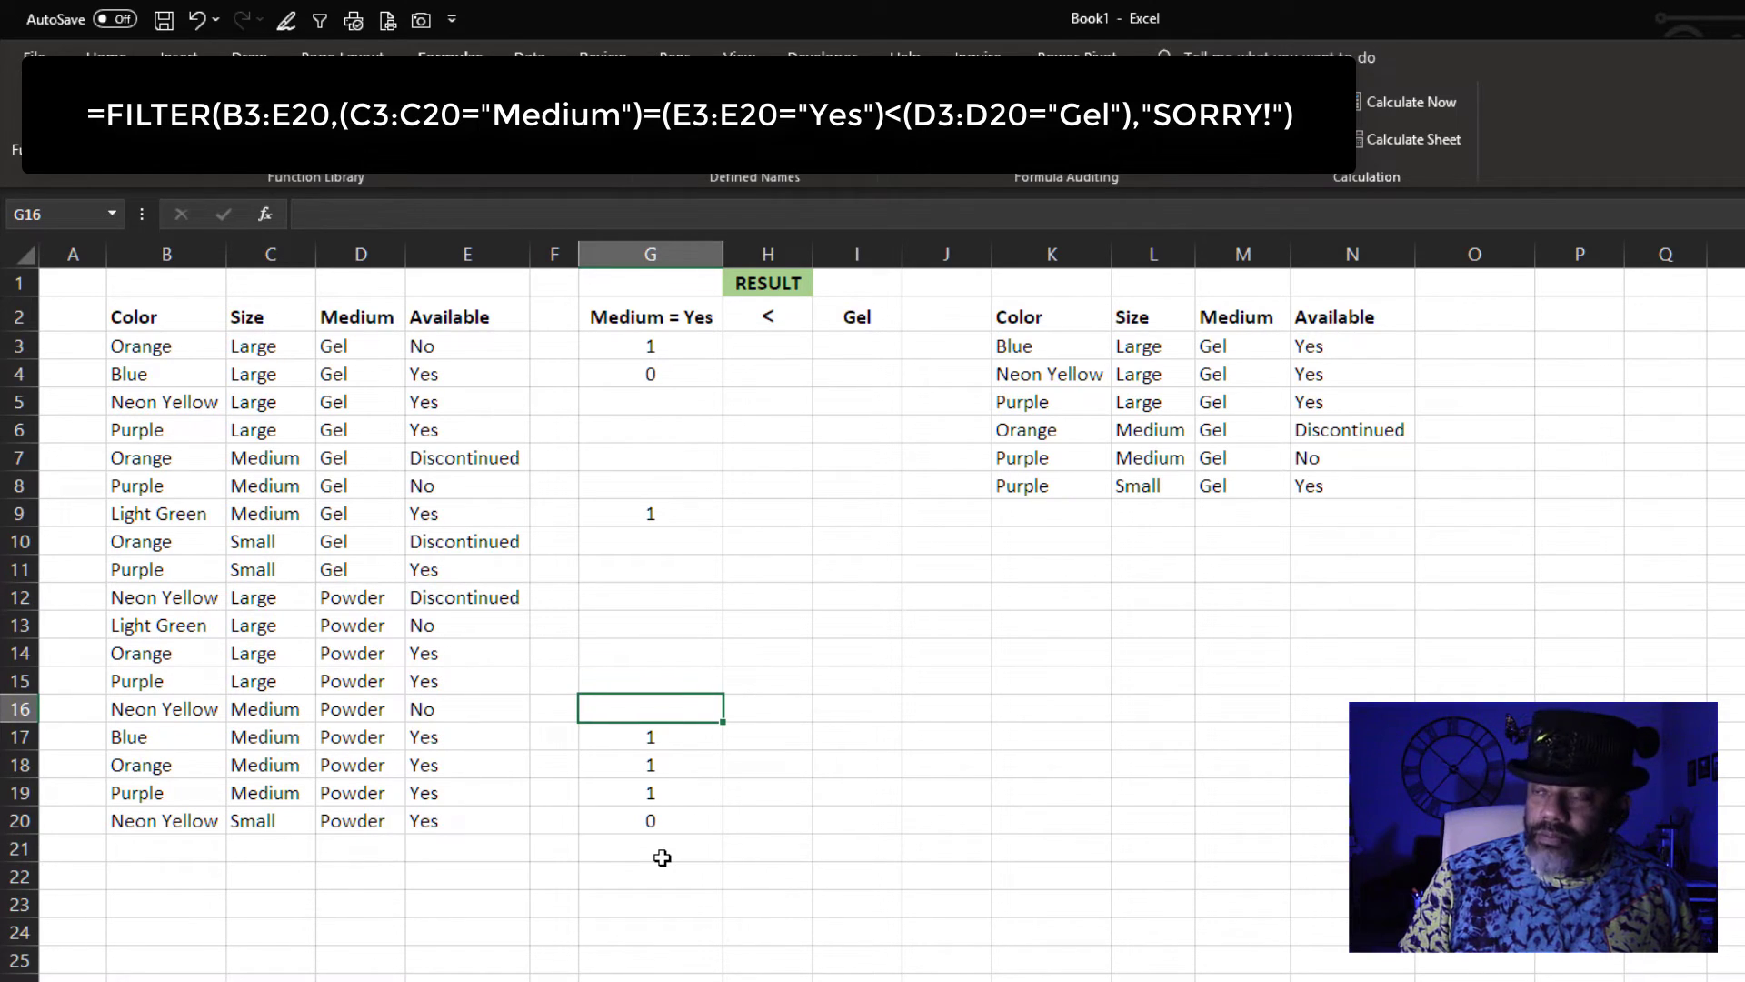
{"action": "type", "text": "0"}
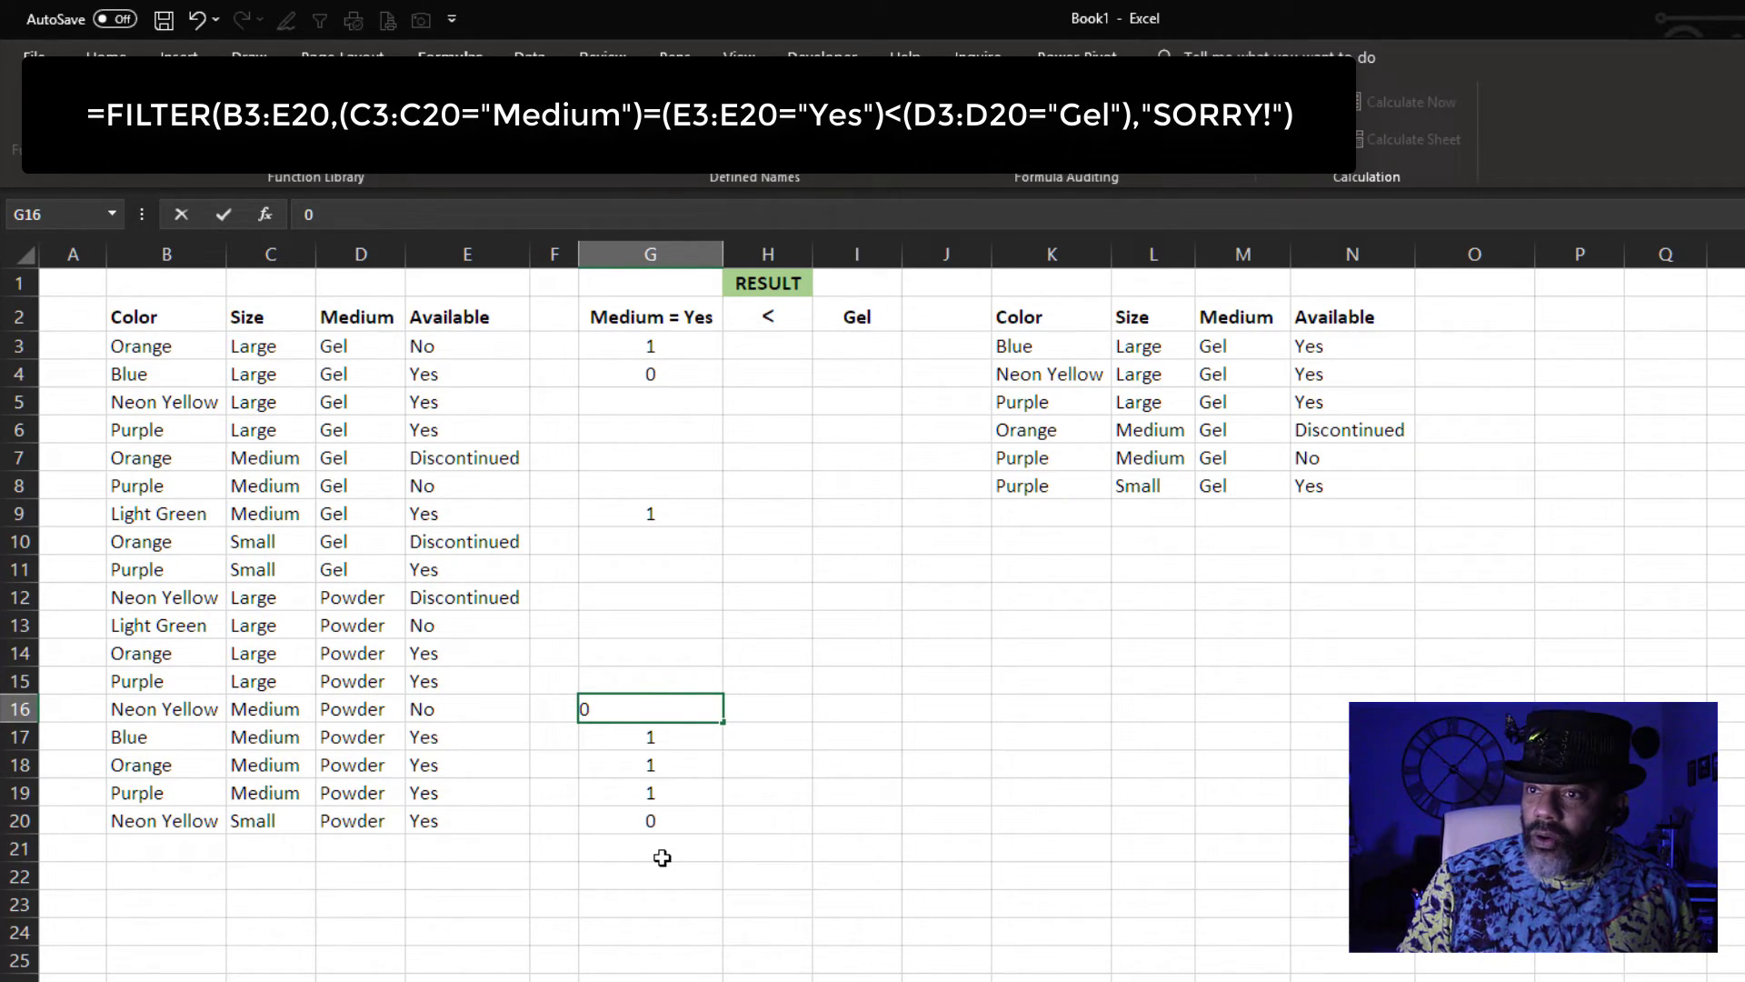
{"action": "key", "text": "Up"}
{"action": "type", "text": "0"}
{"action": "key", "text": "Up"}
{"action": "type", "text": "0"}
{"action": "key", "text": "Up"}
{"action": "type", "text": "1"}
{"action": "key", "text": "Up"}
{"action": "type", "text": "1"}
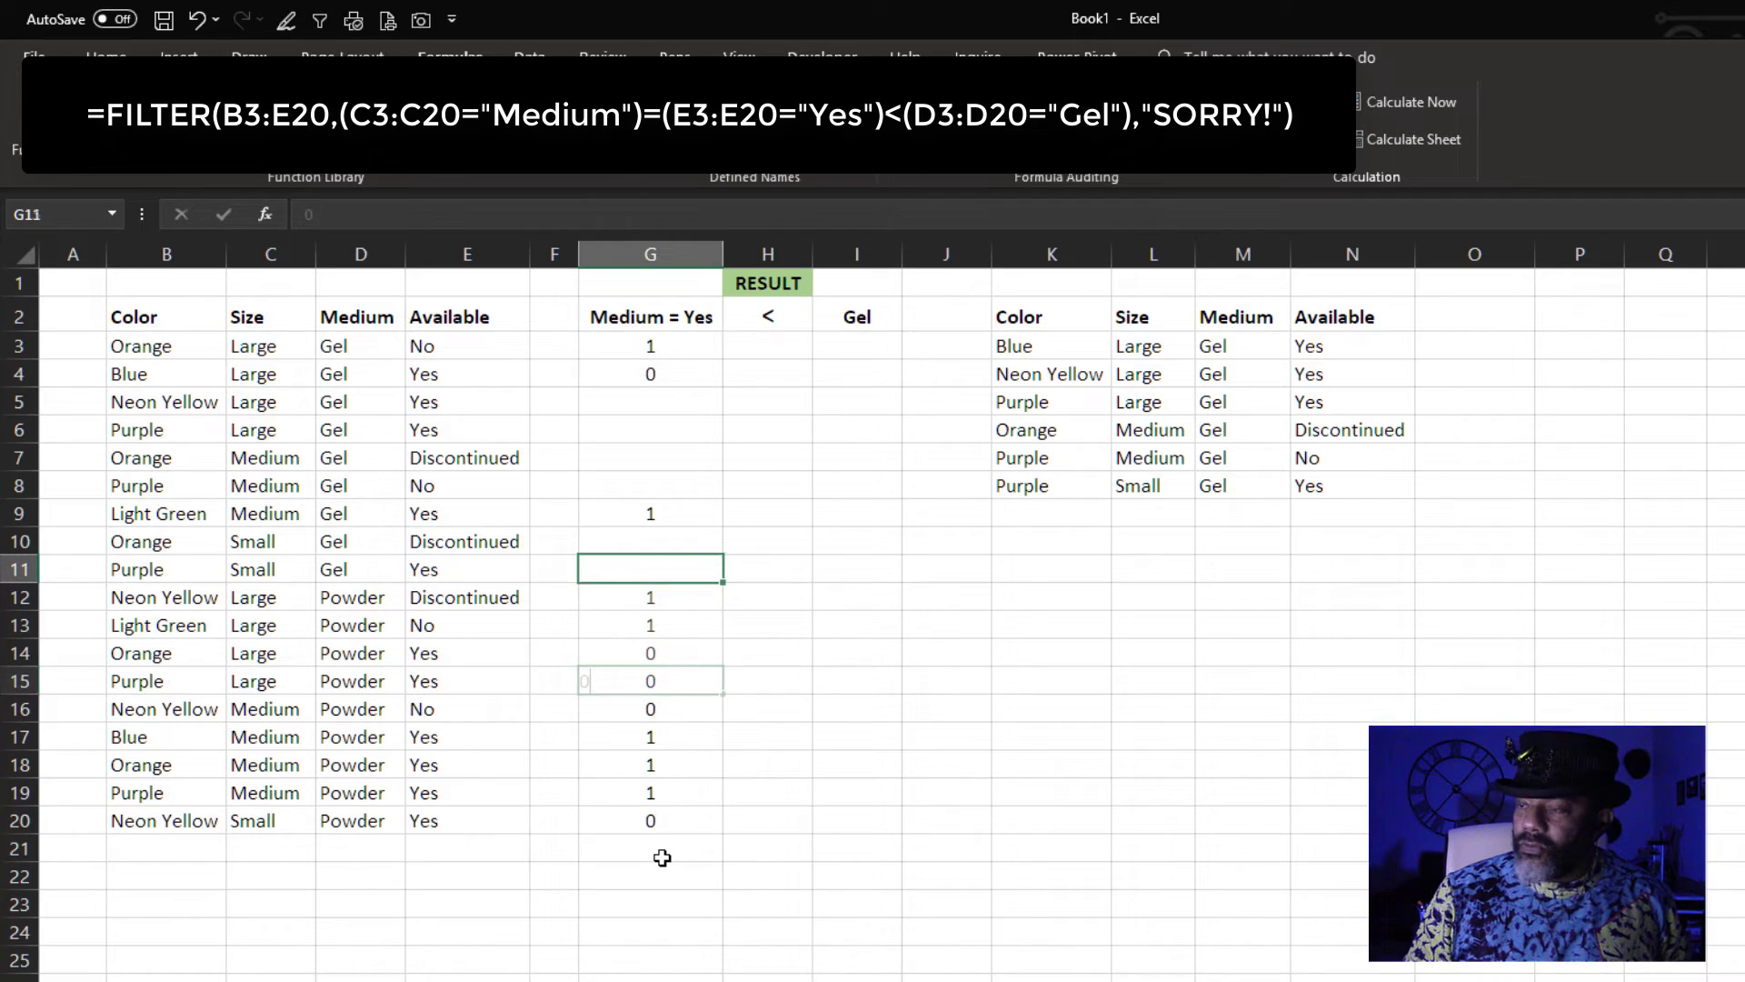
{"action": "type", "text": "0"}
{"action": "key", "text": "Up"}
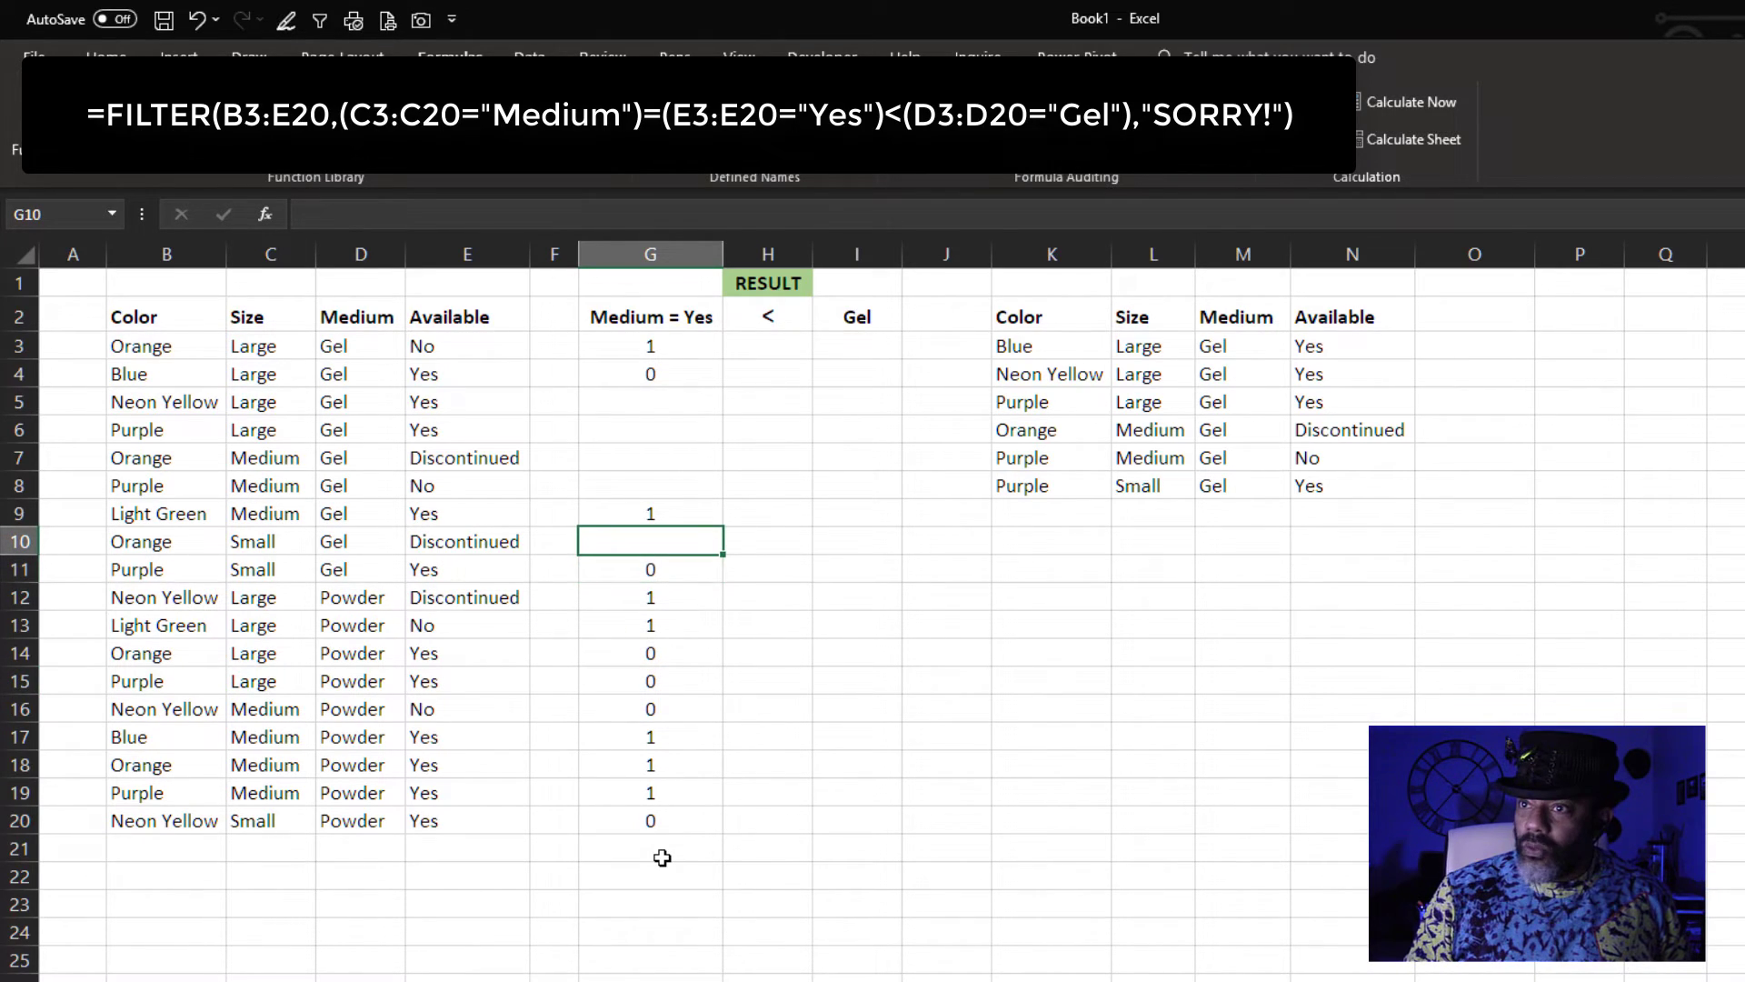
{"action": "type", "text": "1"}
{"action": "key", "text": "Up"}
{"action": "key", "text": "Up"}
{"action": "type", "text": "0"}
{"action": "key", "text": "Up"}
{"action": "type", "text": "0"}
{"action": "key", "text": "Up"}
{"action": "type", "text": "0"}
{"action": "key", "text": "Up"}
{"action": "key", "text": "Up"}
{"action": "key", "text": "Right"}
{"action": "key", "text": "Right"}
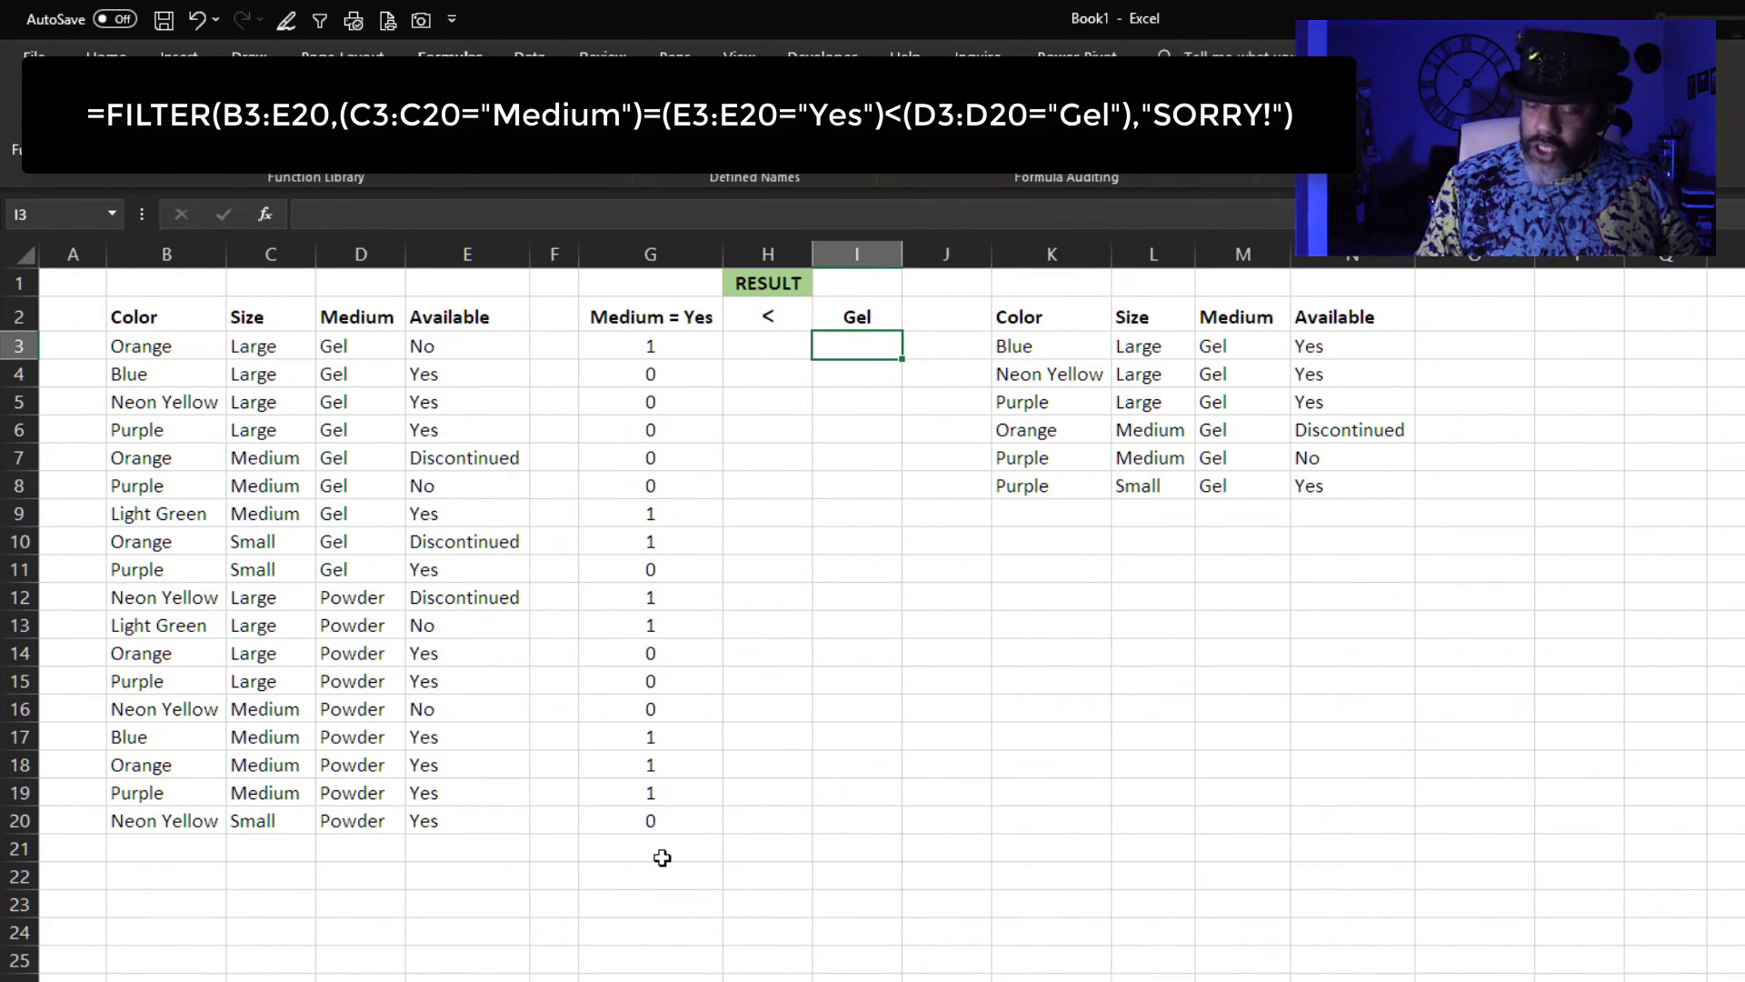
- Put 1 in I3 and fill it down the Gel column to I11
{"action": "type", "text": "1"}
{"action": "key", "text": "ctrl+Return"}
{"action": "left_click_drag", "start_coordinate": [903, 359], "coordinate": [905, 571]}
- Enter 0 in I12 and fill it down to I20 for the Powder rows
{"action": "left_click", "coordinate": [830, 597]}
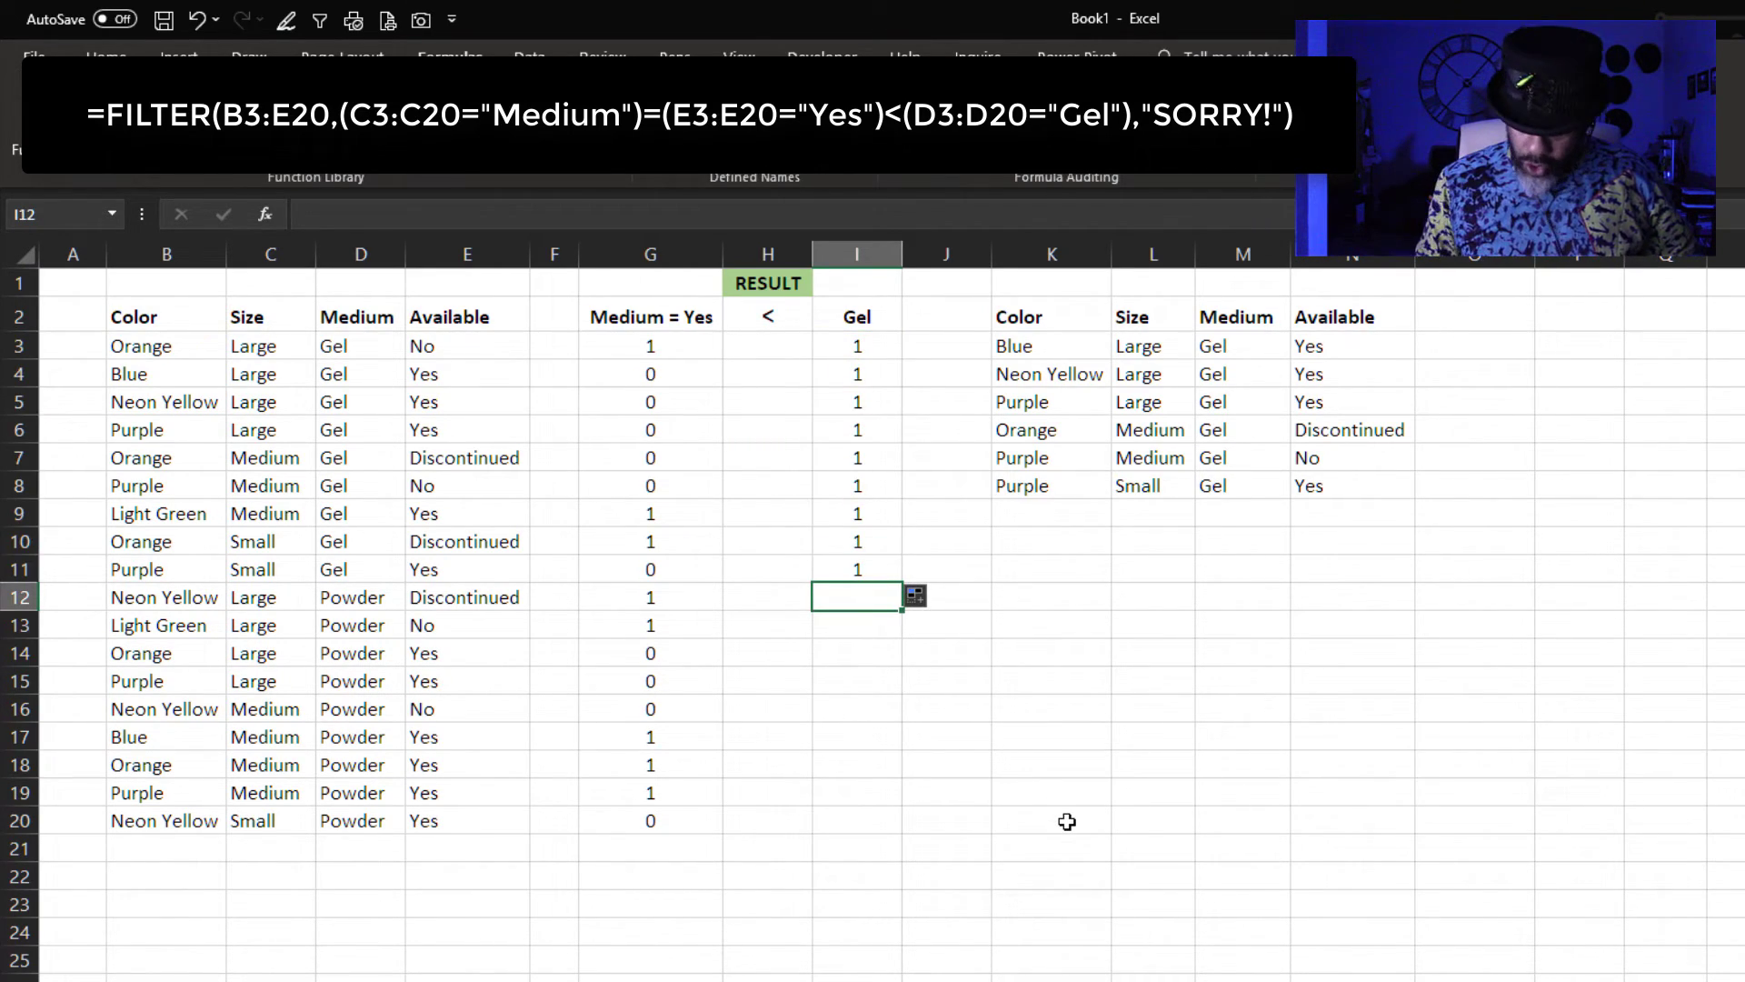
{"action": "type", "text": "0"}
{"action": "key", "text": "Return"}
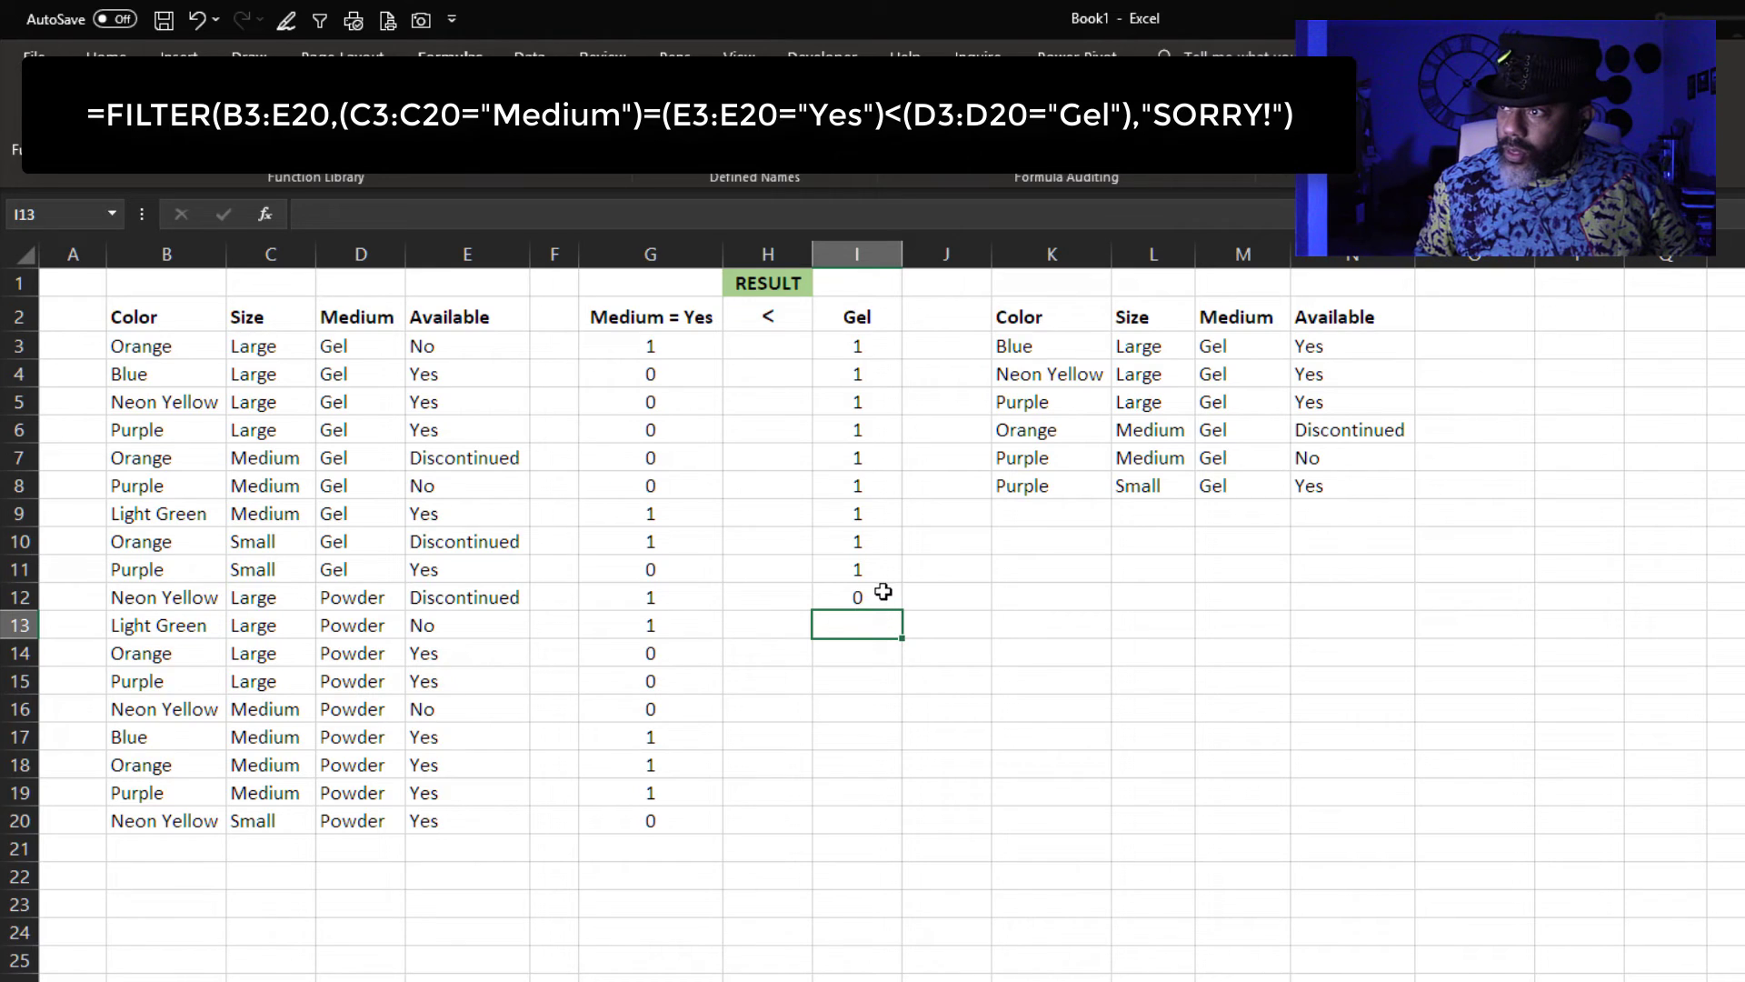
{"action": "left_click", "coordinate": [889, 601]}
{"action": "left_click_drag", "start_coordinate": [903, 610], "coordinate": [906, 833]}
{"action": "left_click", "coordinate": [760, 875]}
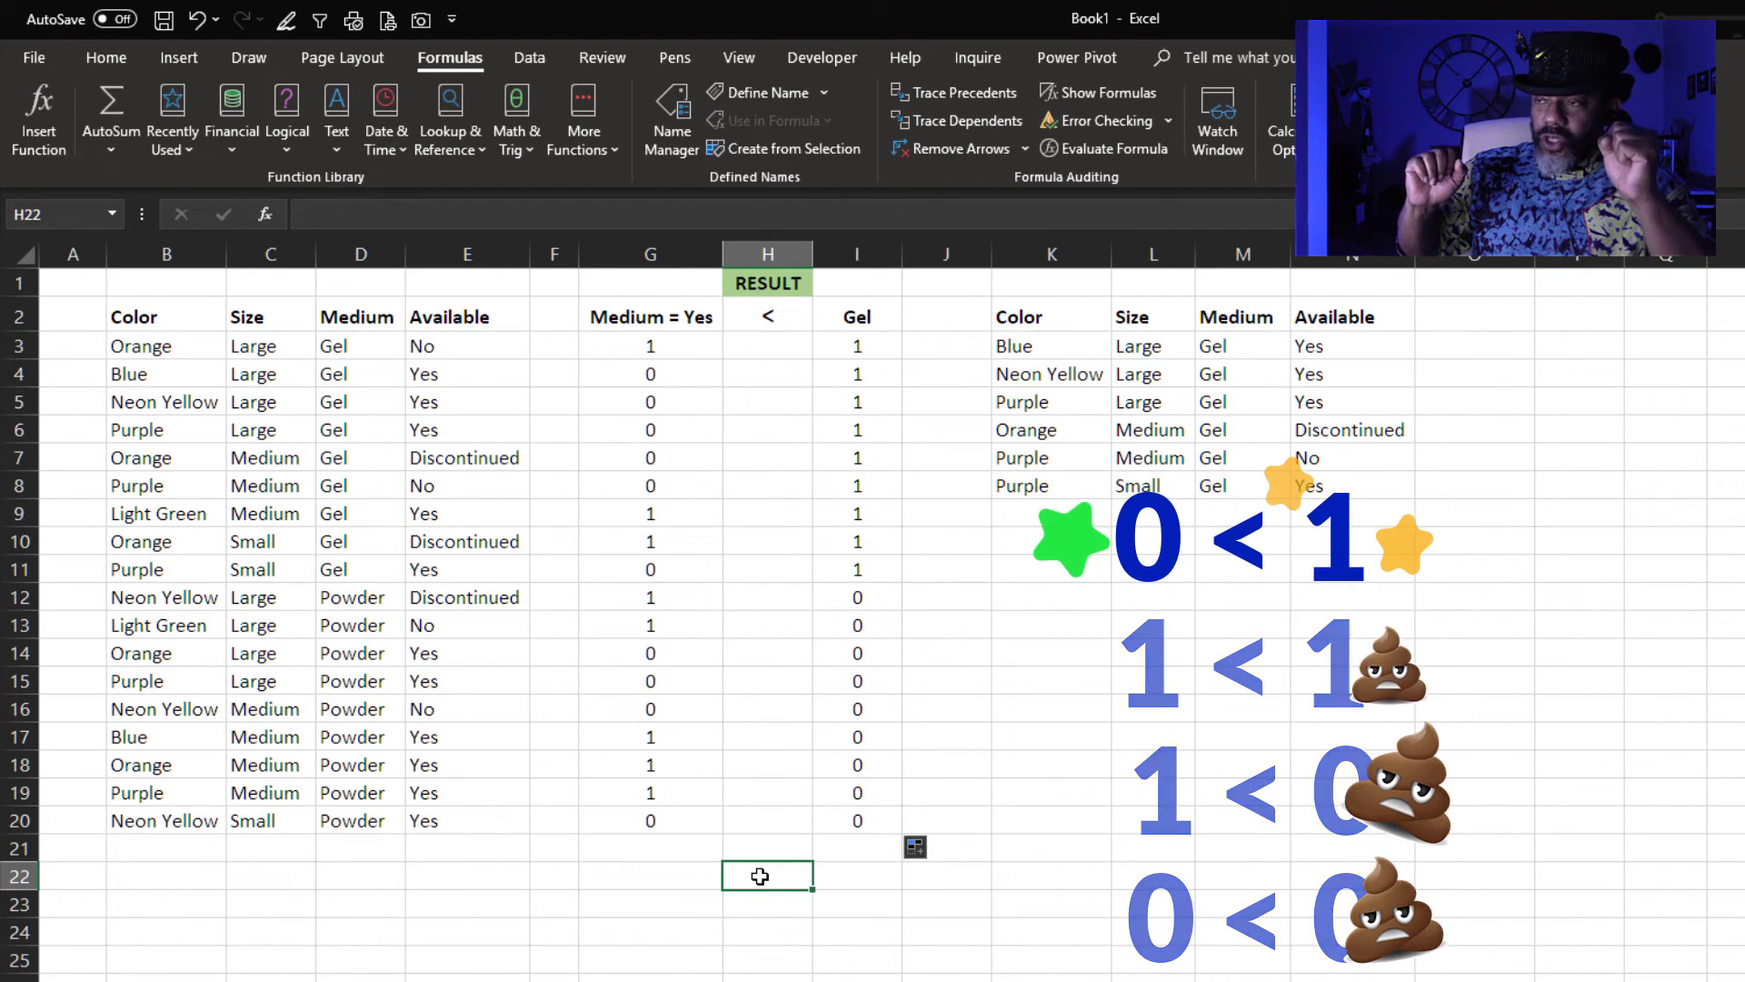
- Enter the < results in H3:H12, with 1s in rows 4–8 and 11, and fill H12's 0 down to H20
{"action": "left_click", "coordinate": [771, 346]}
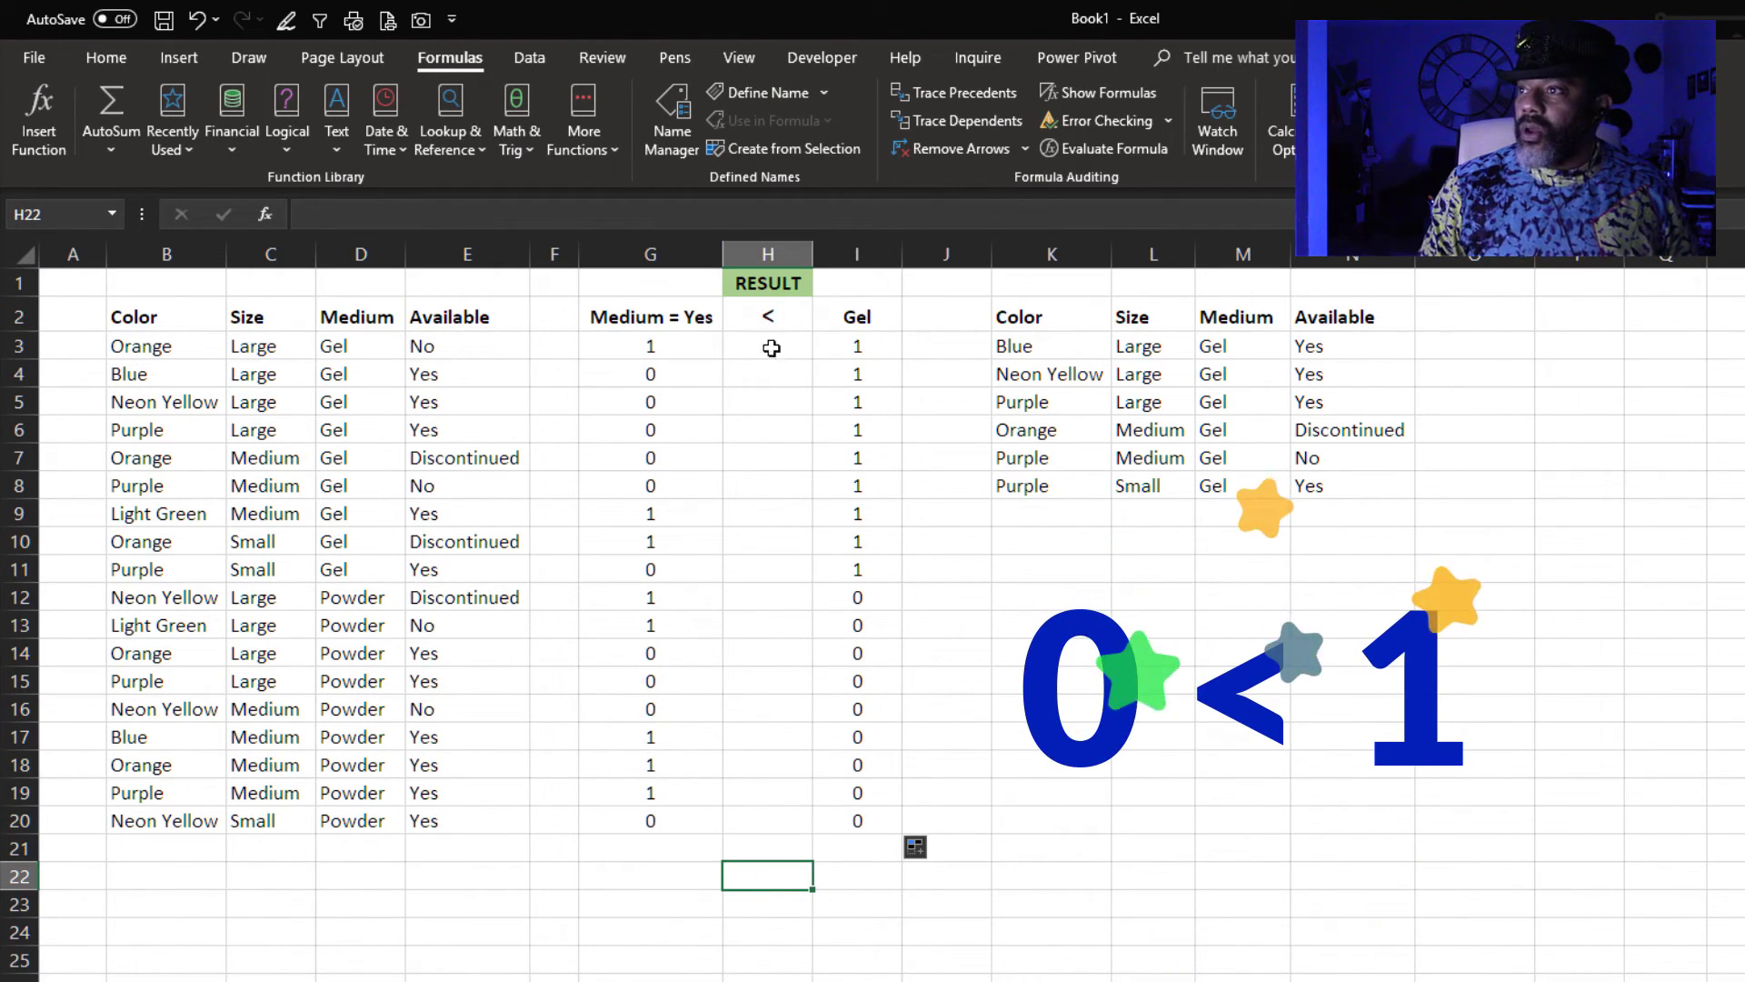
{"action": "type", "text": "0"}
{"action": "key", "text": "Return"}
{"action": "type", "text": "1"}
{"action": "key", "text": "Return"}
{"action": "type", "text": "1"}
{"action": "key", "text": "Return"}
{"action": "type", "text": "1 1 1 0 0 1 0"}
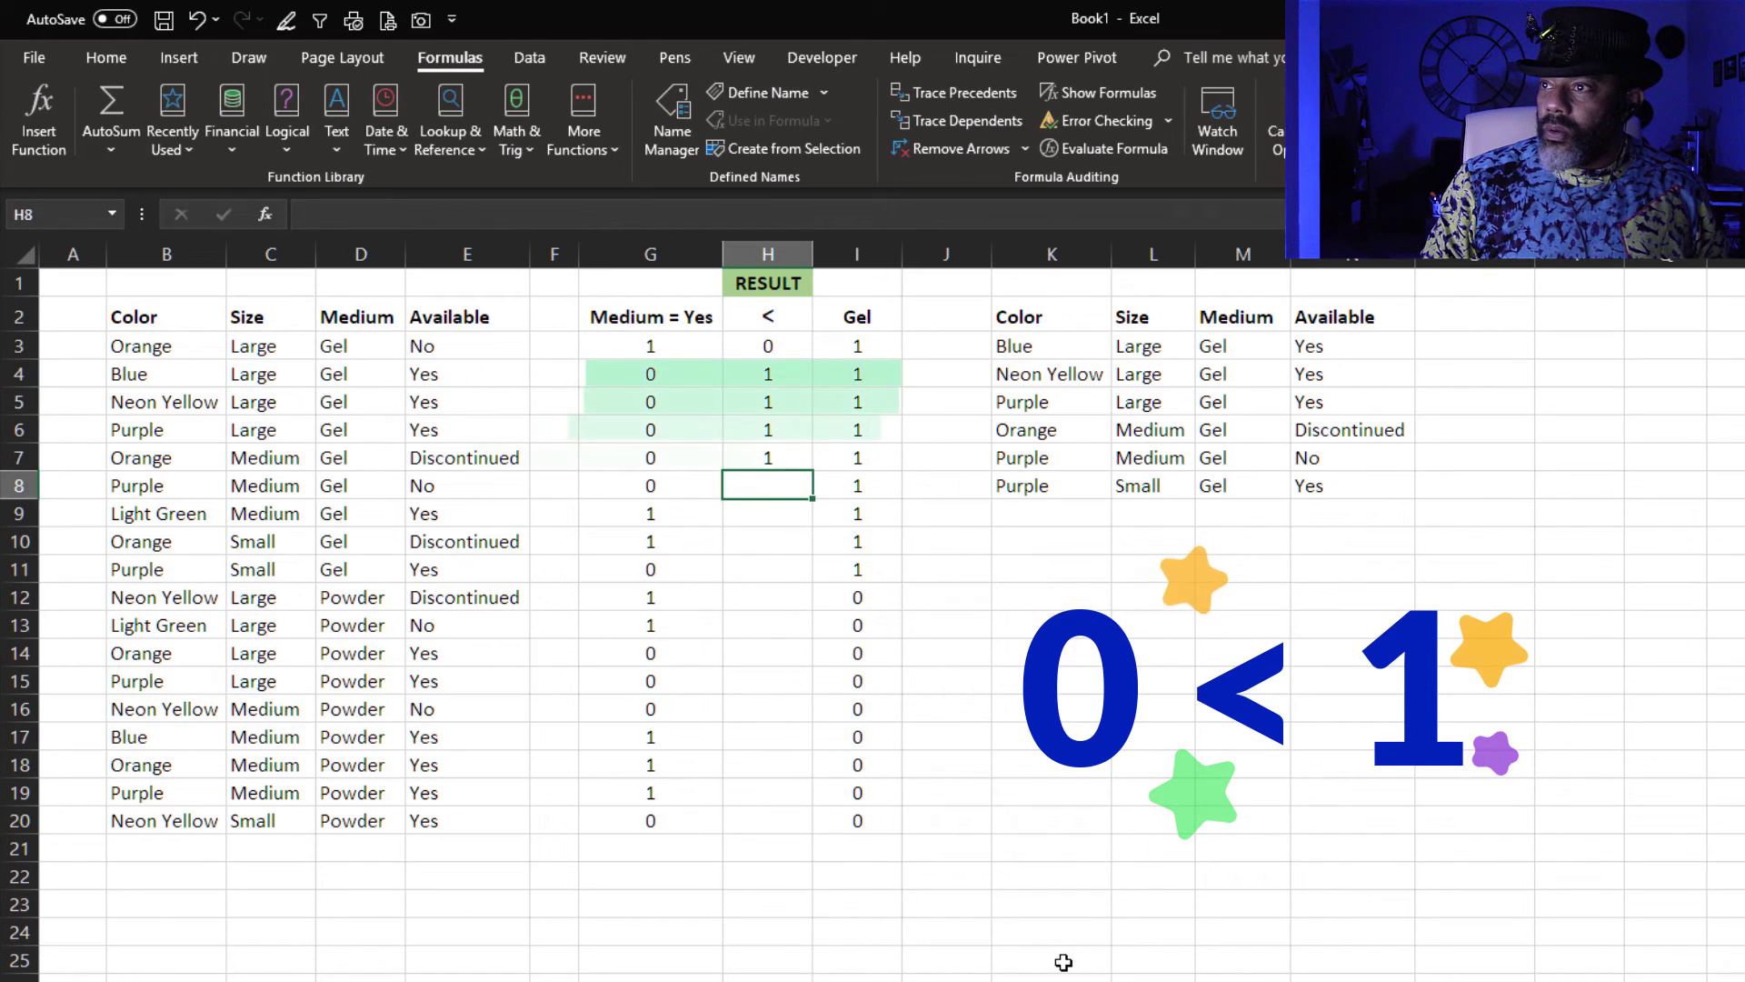
{"action": "key", "text": "ctrl+Return"}
{"action": "left_click_drag", "start_coordinate": [812, 610], "coordinate": [812, 829]}
{"action": "left_click", "coordinate": [789, 933]}
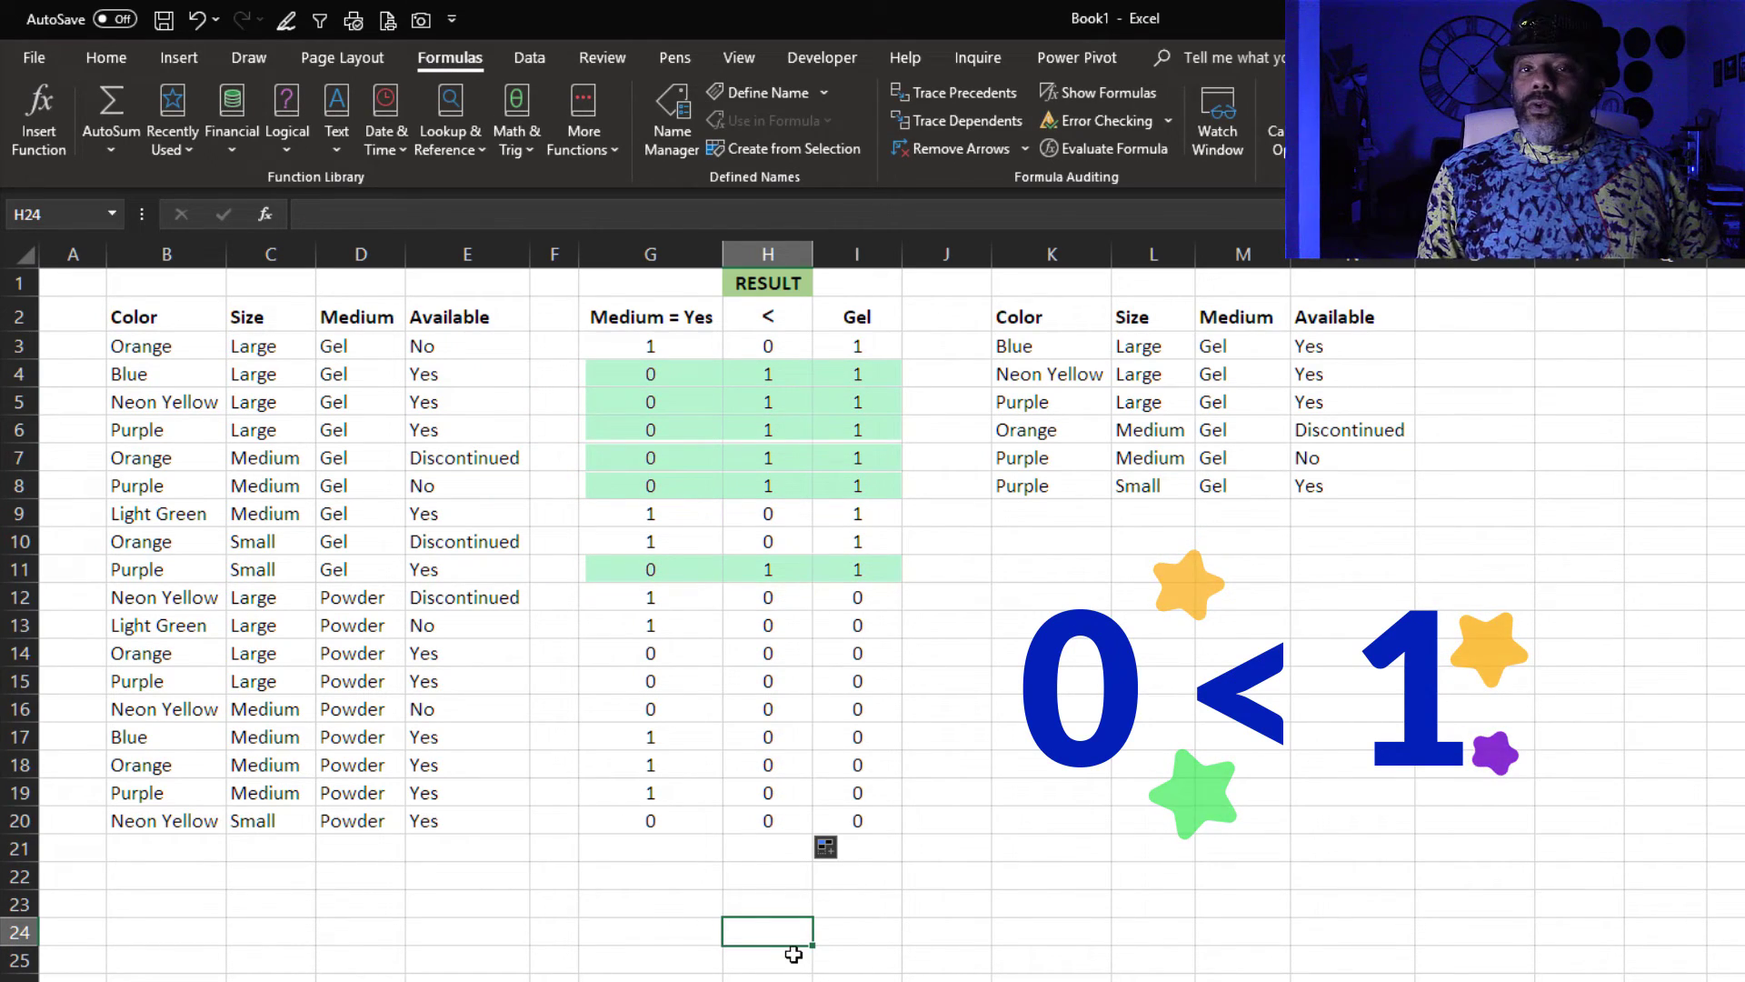